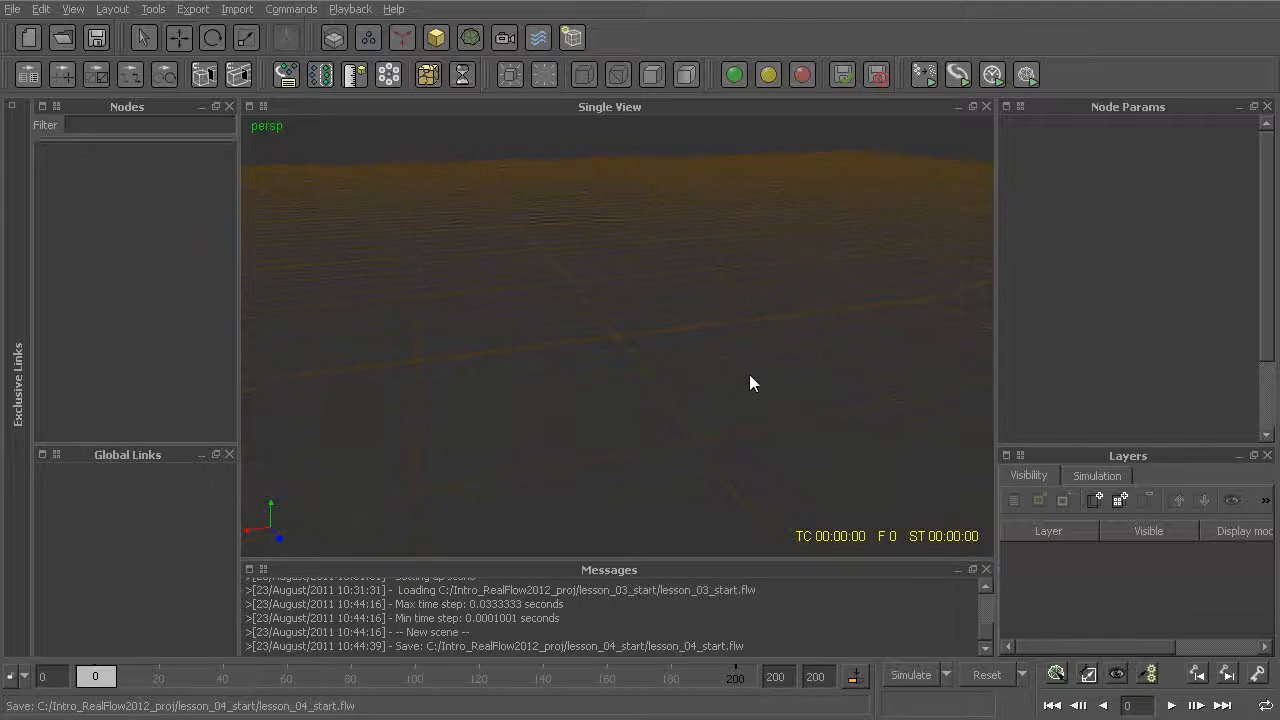
Step: Add a Circle particle emitter at the scene origin and inspect it from several angles
mouse_move(750, 383)
left_mouse_down("alt")
mouse_move(753, 397)
mouse_move(757, 379)
left_mouse_up("alt")
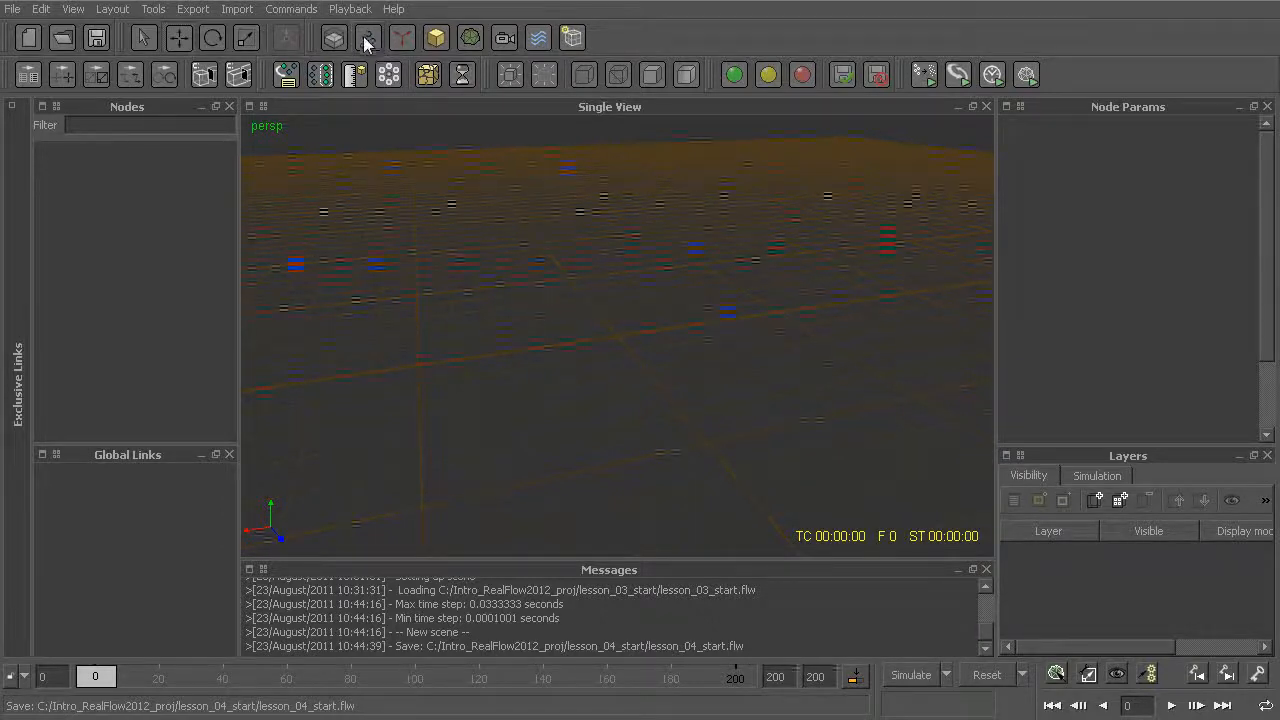
left_click(370, 40)
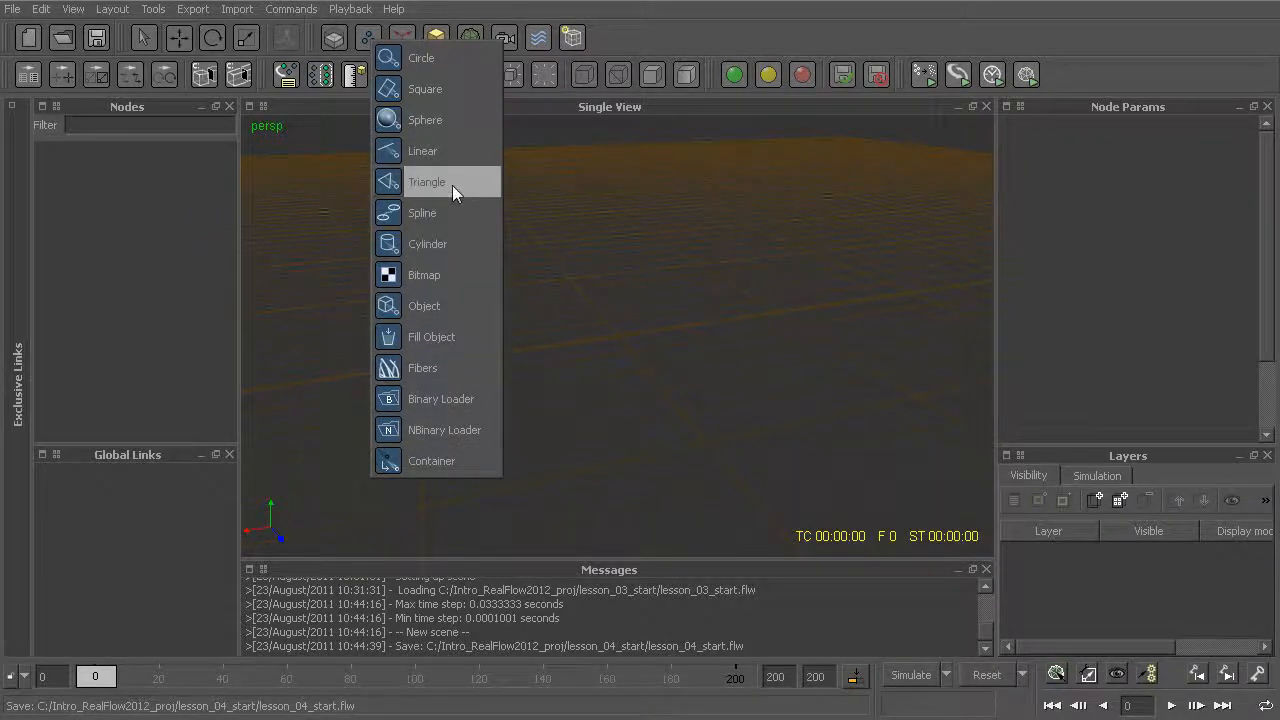
left_click(439, 62)
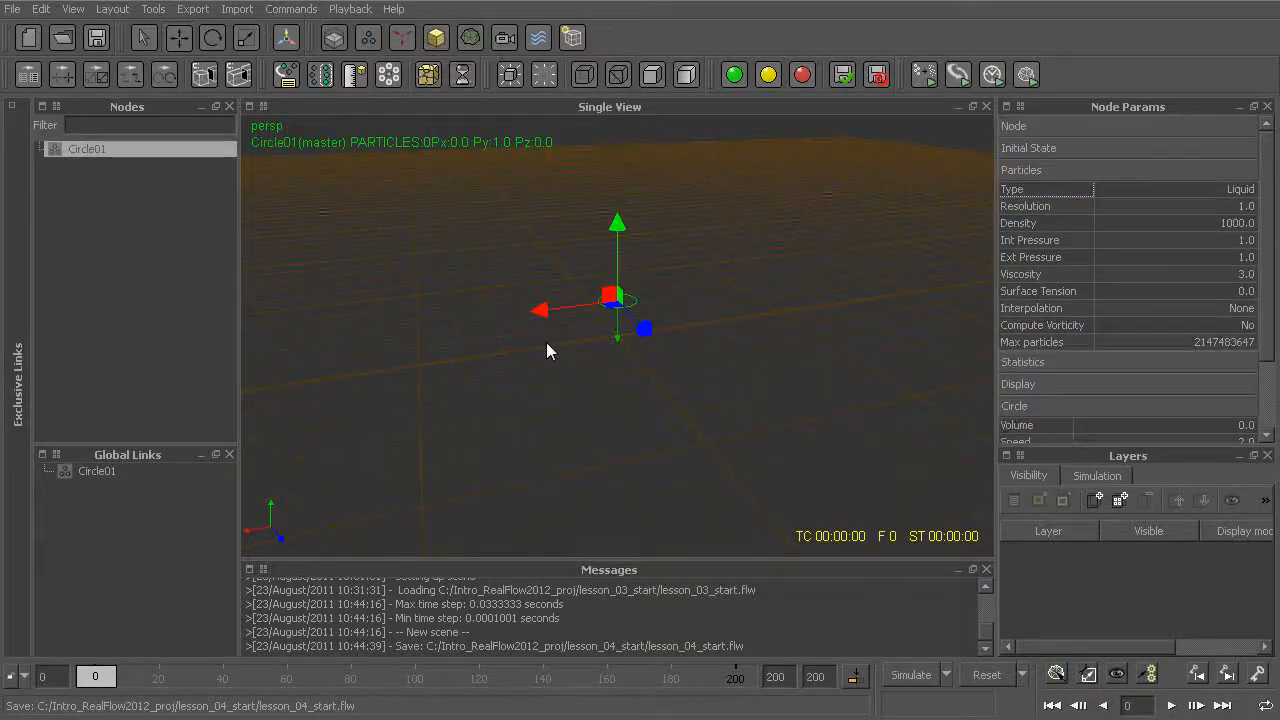
left_click_drag(667, 361, 655, 406, "alt")
left_click_drag(660, 266, 610, 240, "alt")
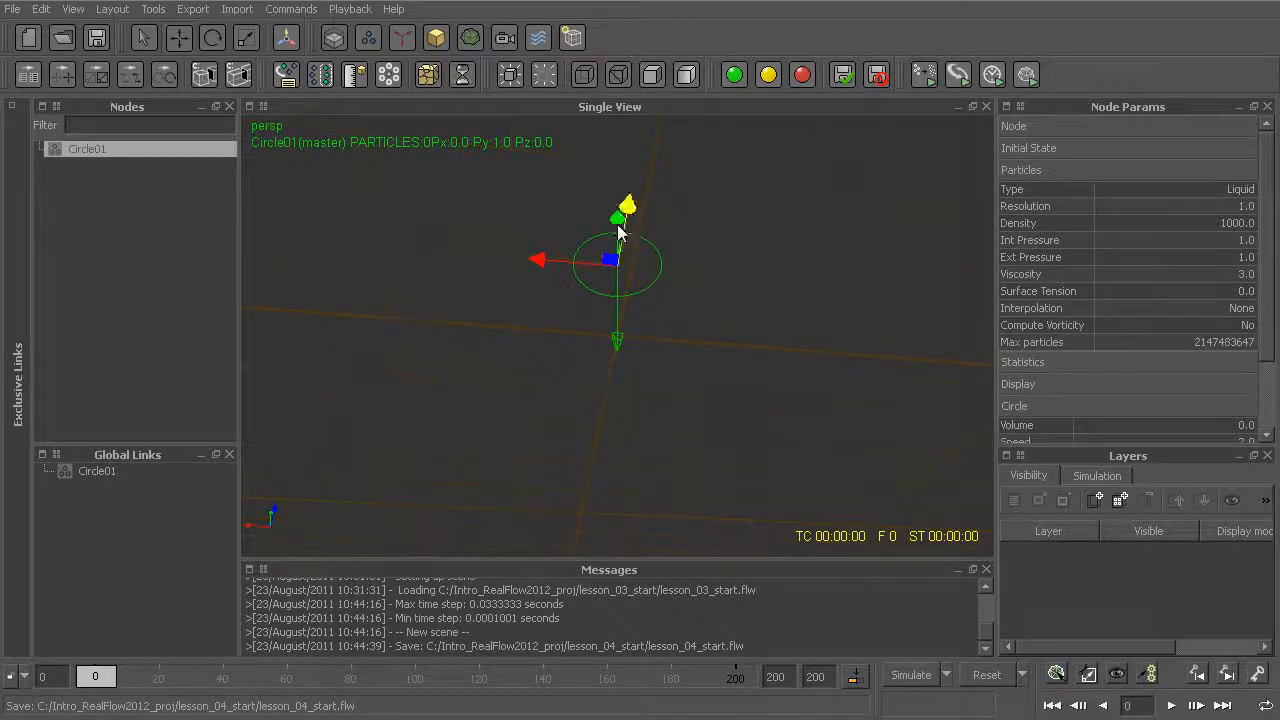
left_click_drag(628, 300, 601, 386, "alt")
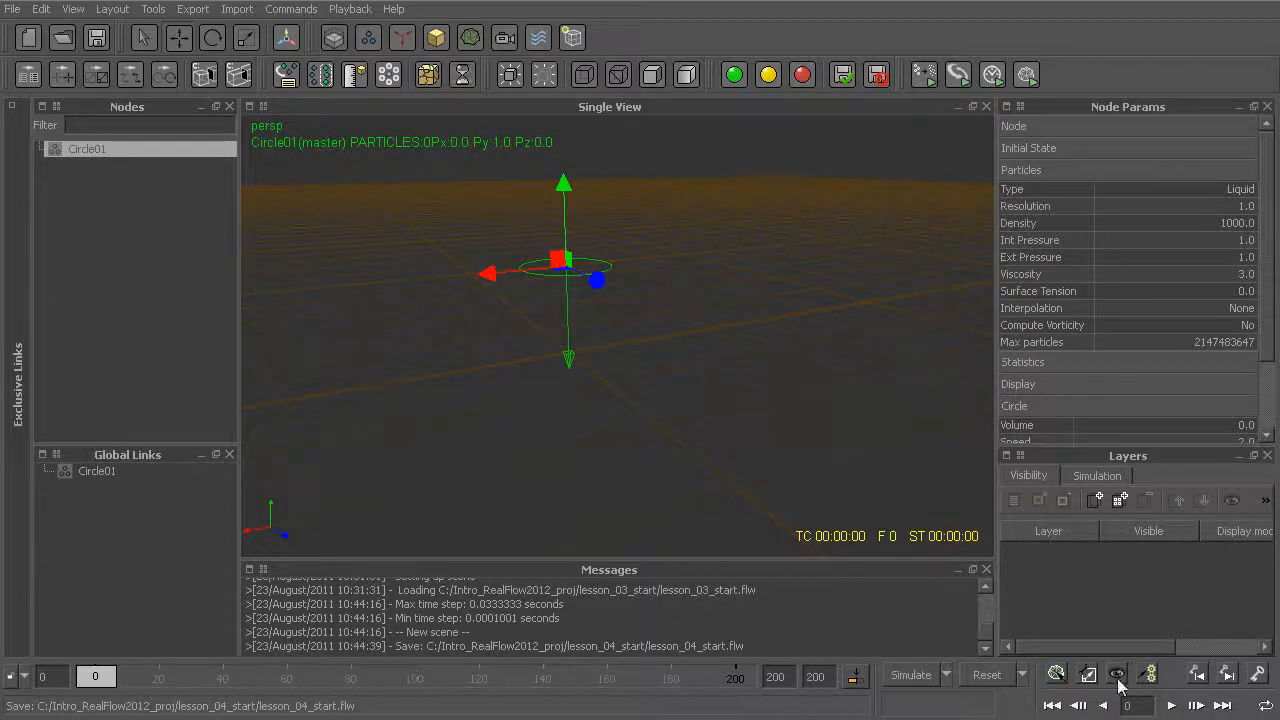
Step: Play the timeline without simulating and return to frame 0
left_click(1168, 705)
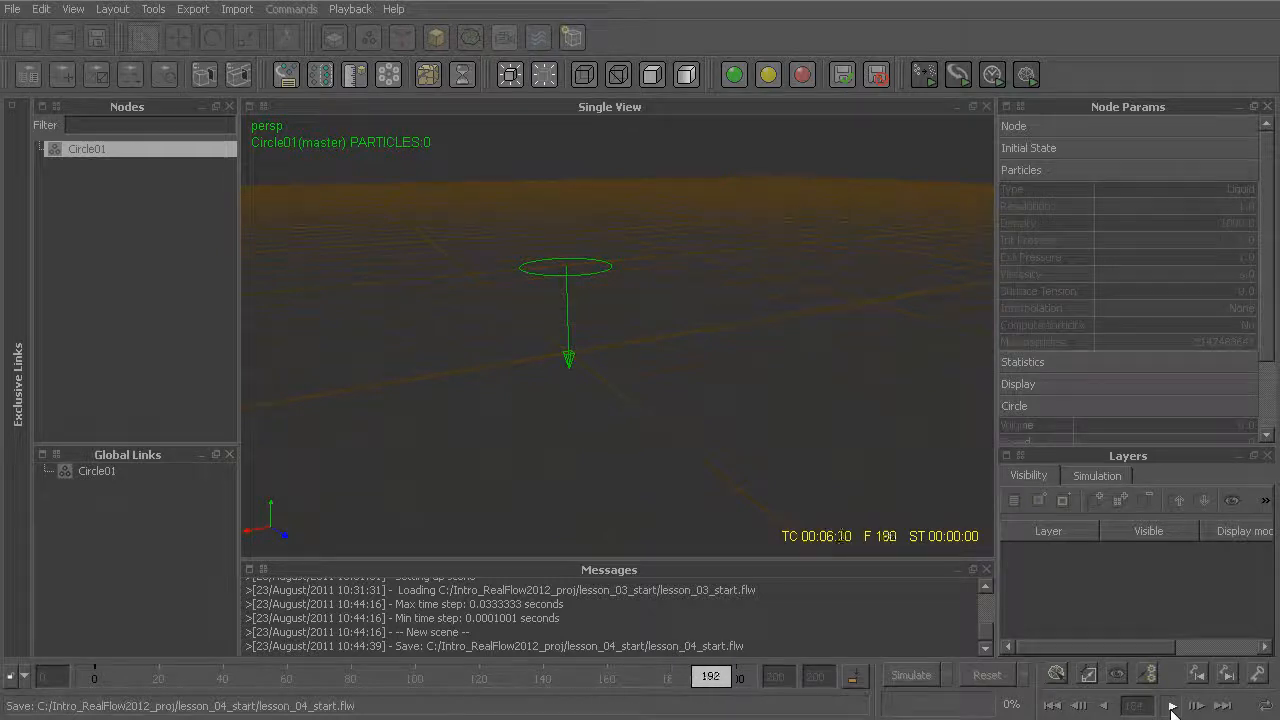
left_click(1052, 705)
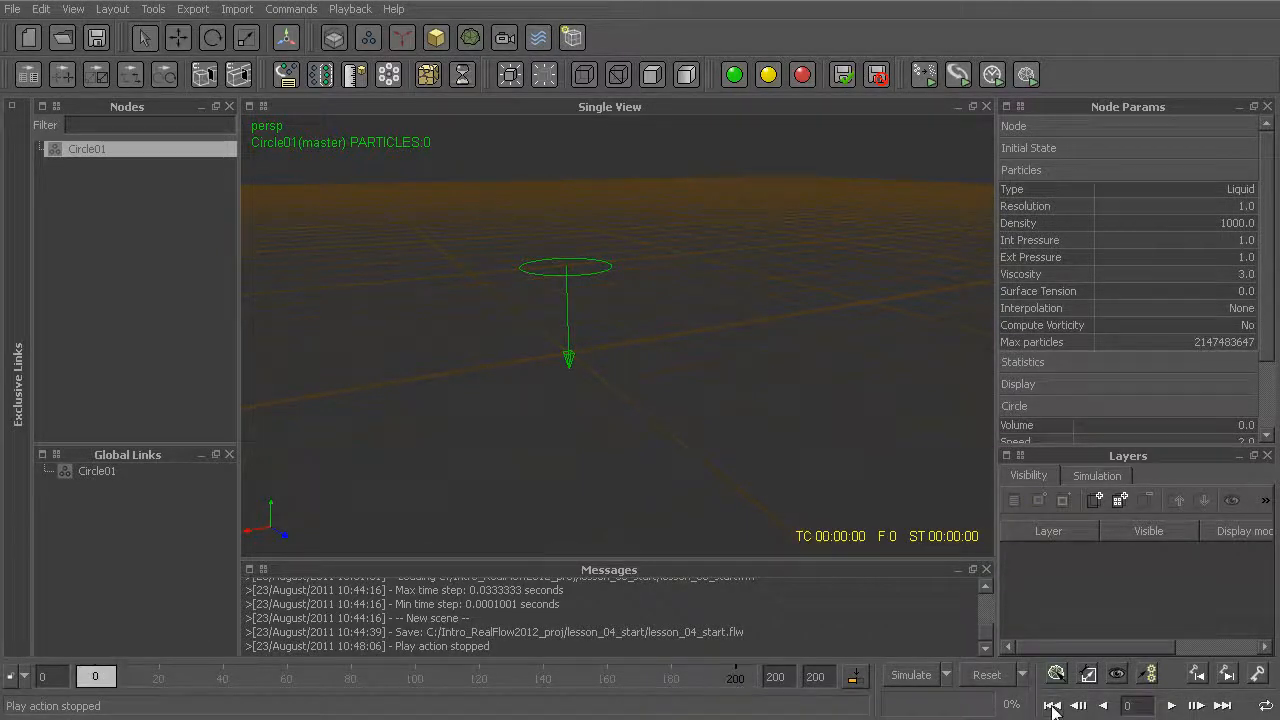
Step: Simulate the circle emitter through frame 200 and scrub the cached result back to frame 63
left_click(910, 678)
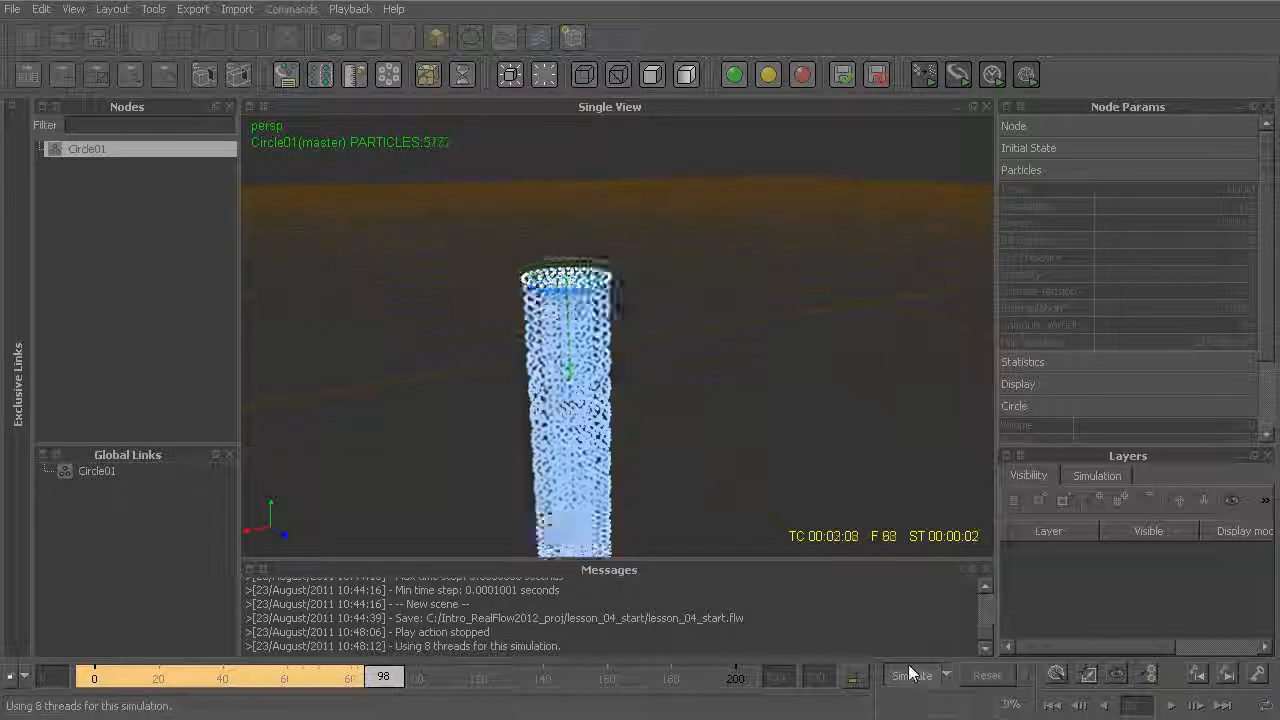
left_click_drag(731, 446, 705, 556, "alt")
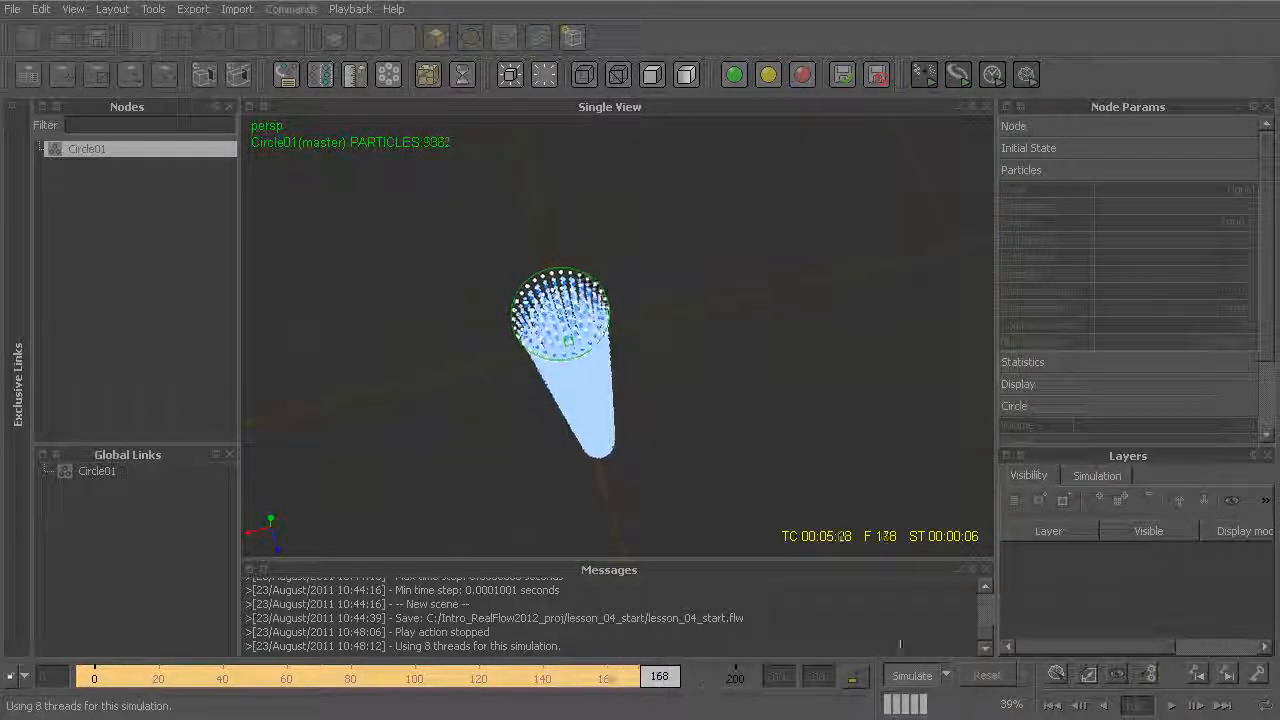
left_click_drag(637, 397, 596, 425, "alt")
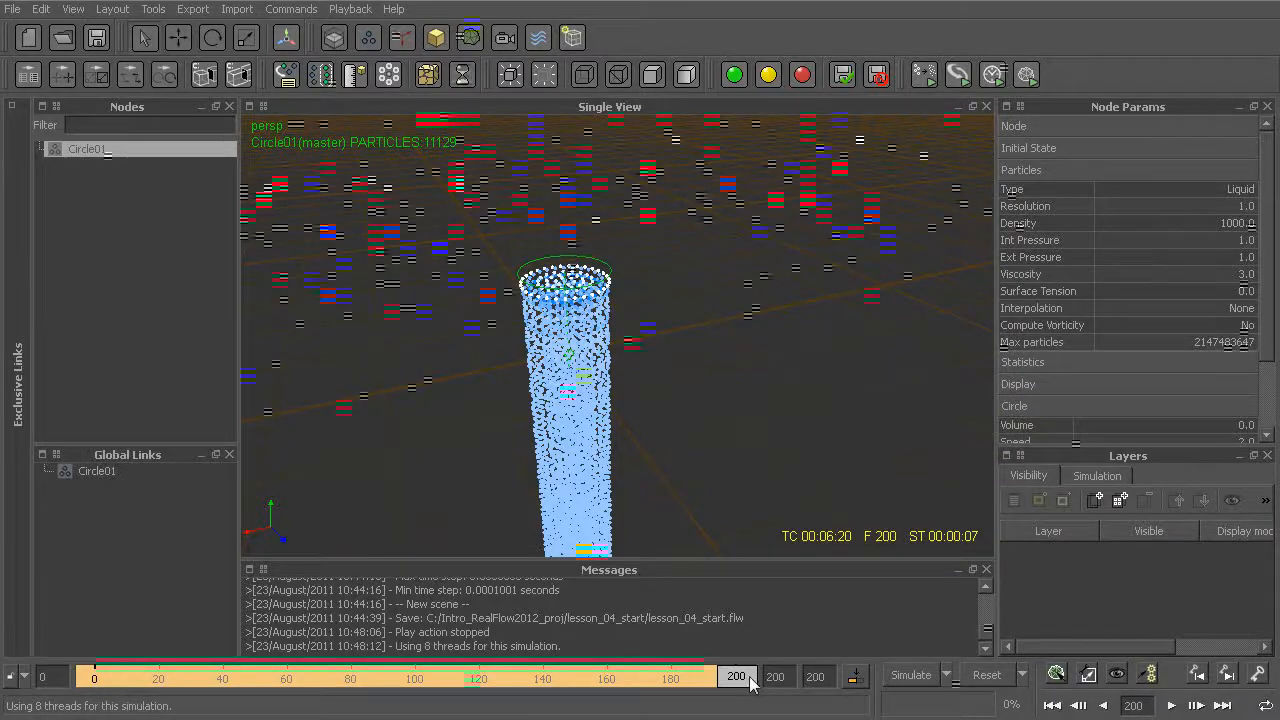
mouse_move(724, 683)
left_mouse_down()
mouse_move(94, 683)
mouse_move(263, 703)
mouse_move(285, 682)
mouse_move(341, 681)
left_mouse_up()
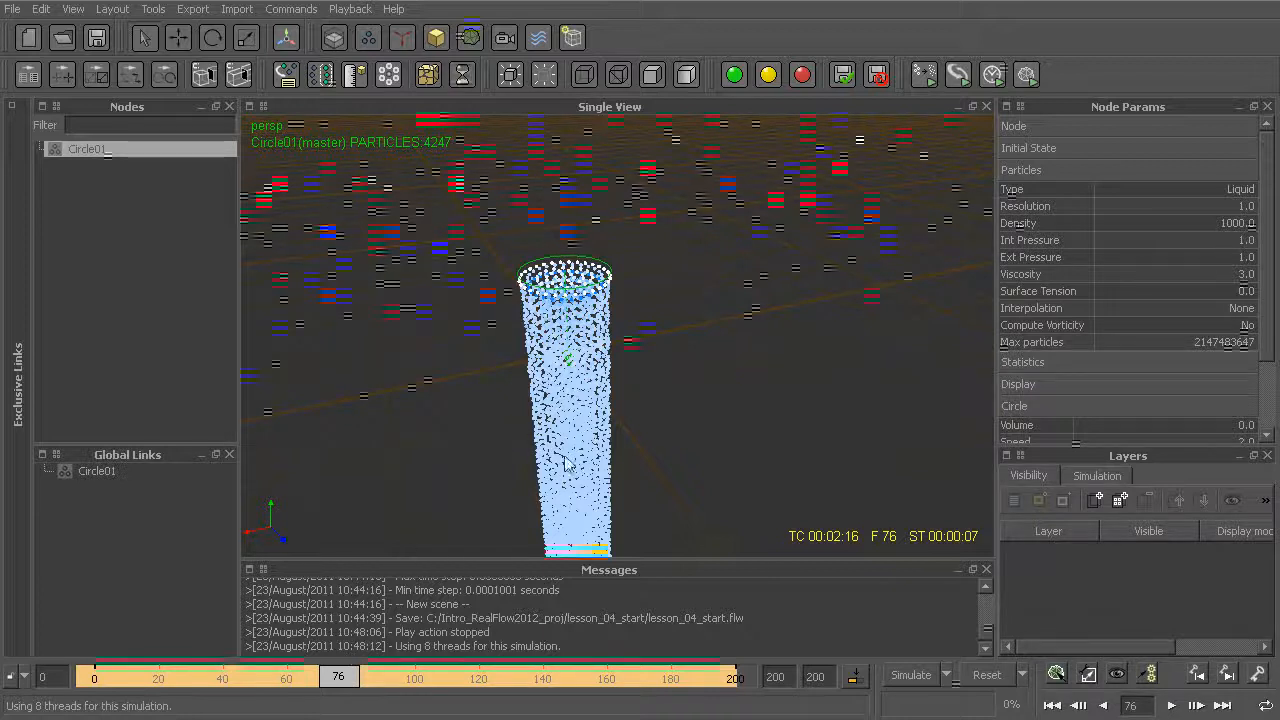
mouse_move(338, 682)
left_mouse_down()
mouse_move(126, 682)
mouse_move(223, 698)
mouse_move(245, 680)
mouse_move(298, 683)
left_mouse_up()
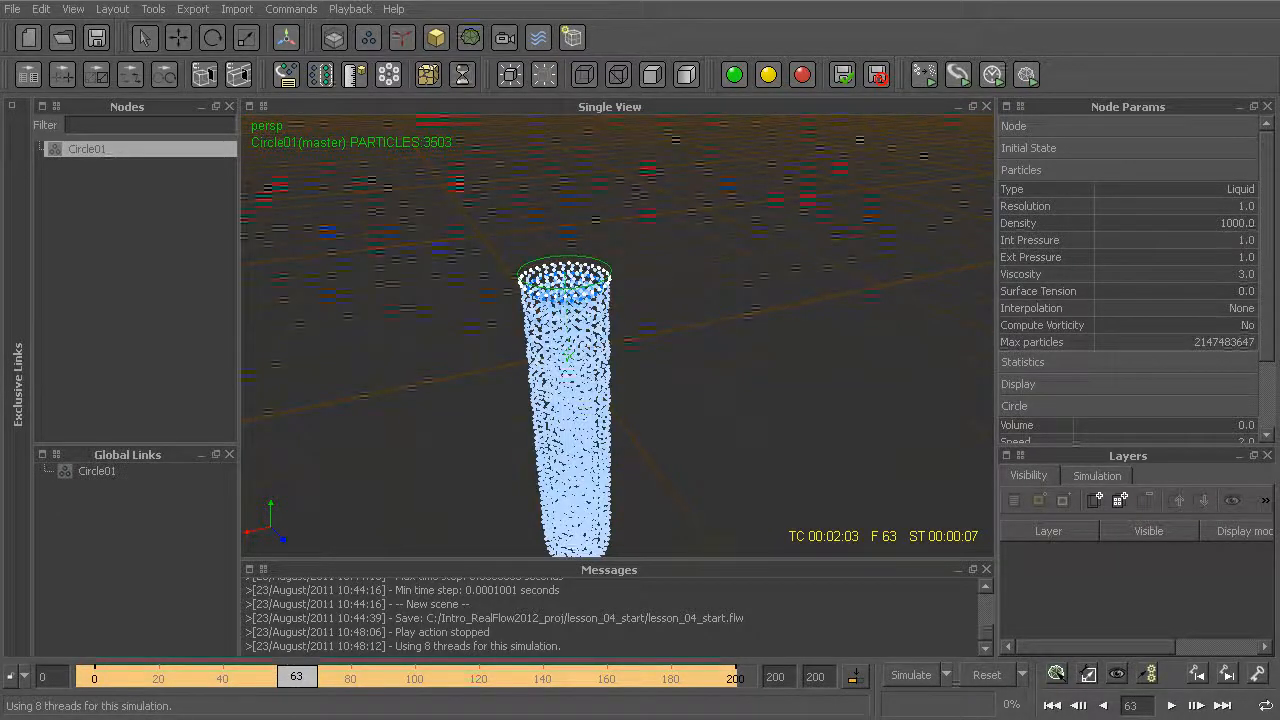
Step: Switch to Windows Explorer and open the particles folder inside the lesson_04_start project folder
key("alt+Tab")
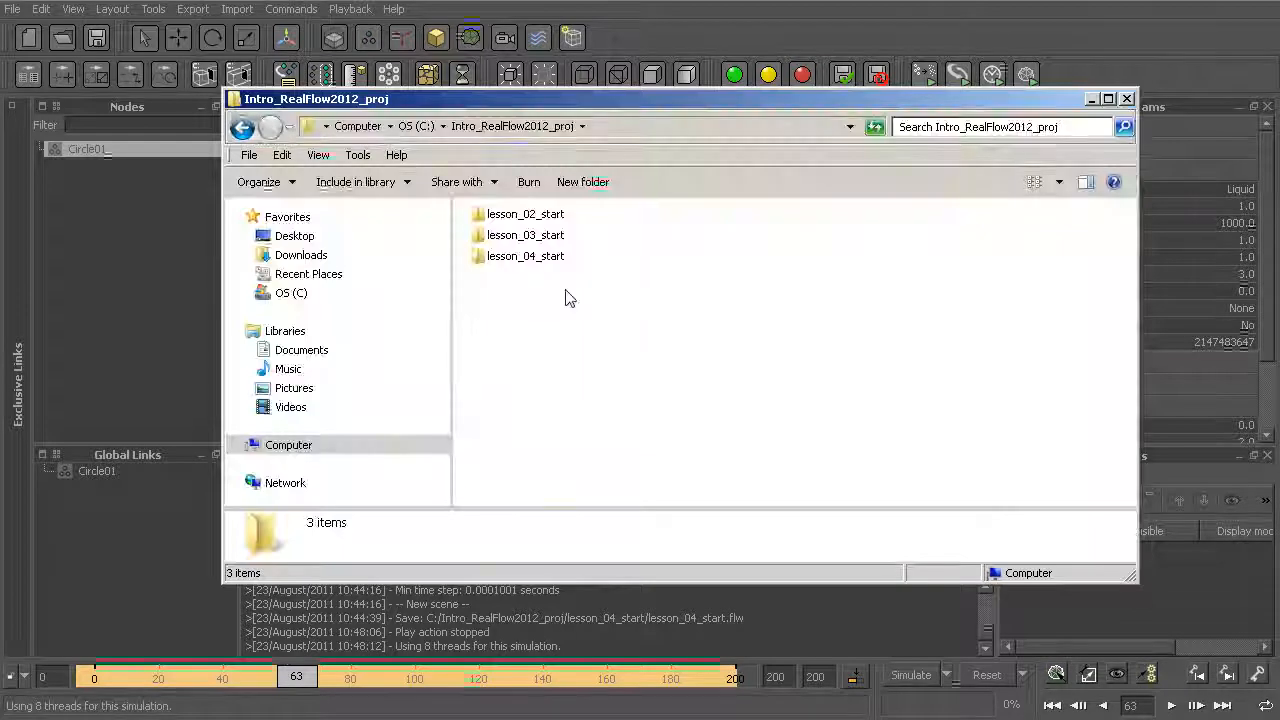
left_click(515, 258)
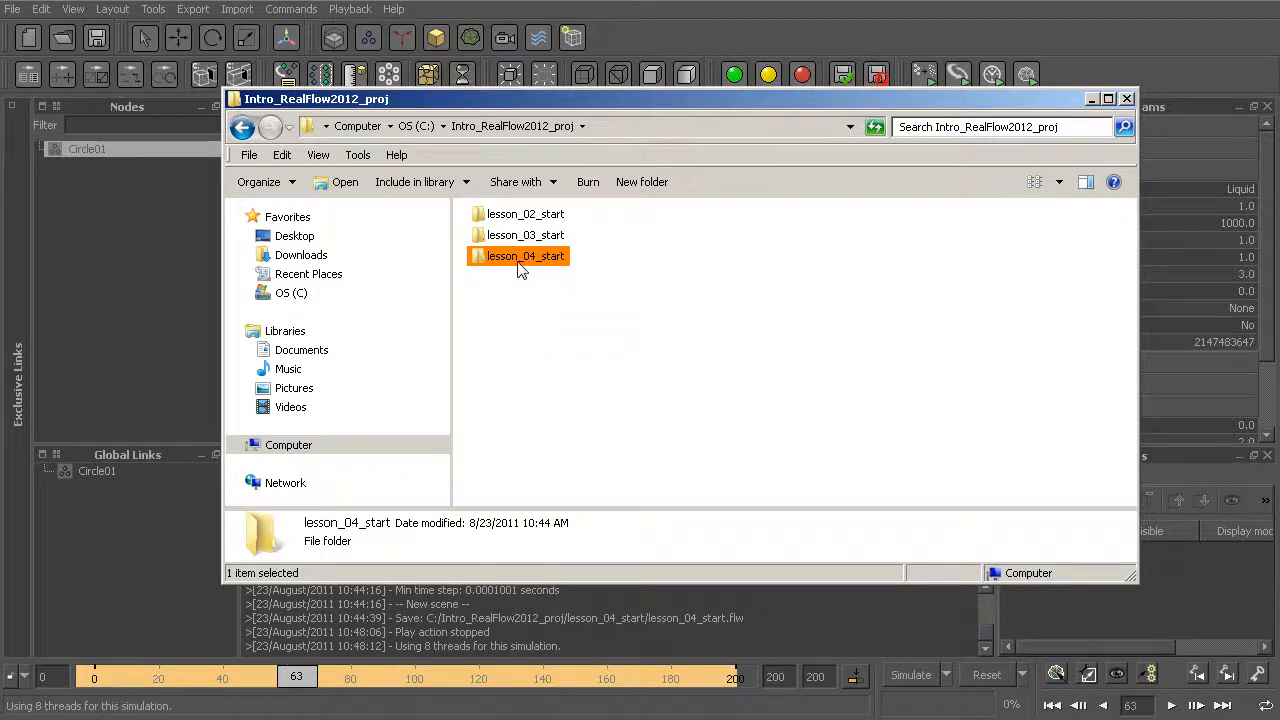
double_click(519, 258)
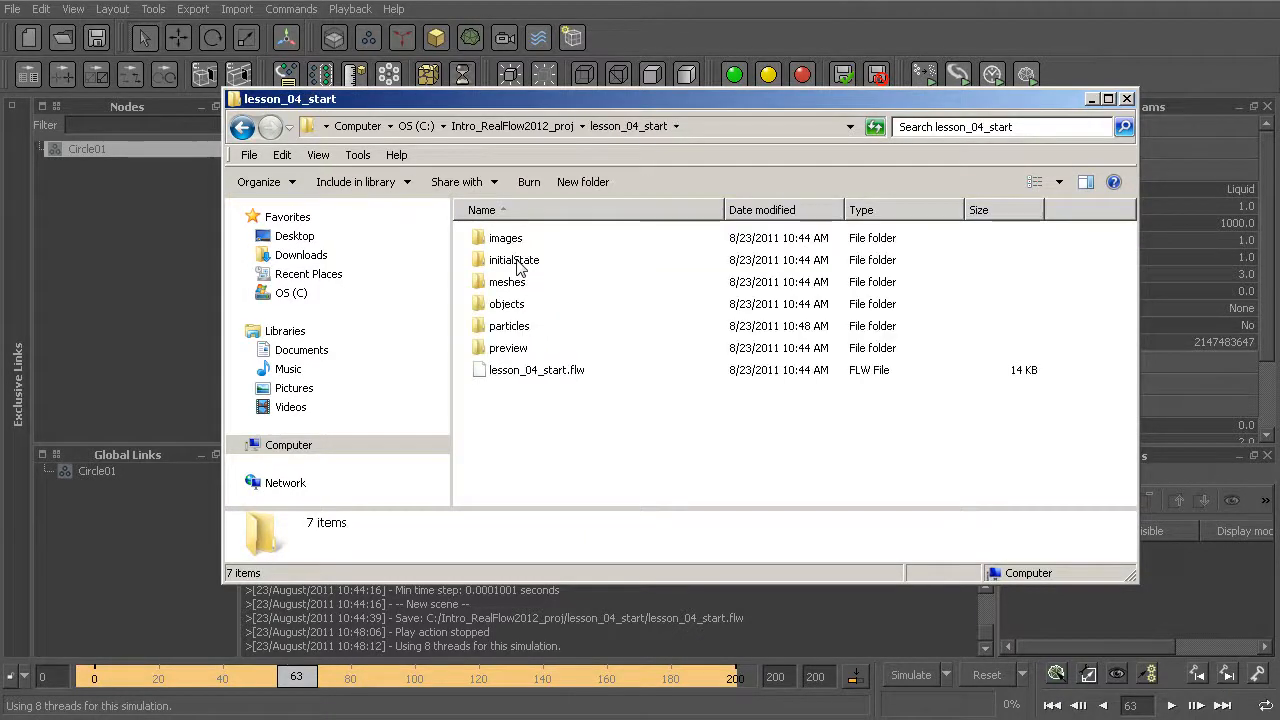
left_click(511, 329)
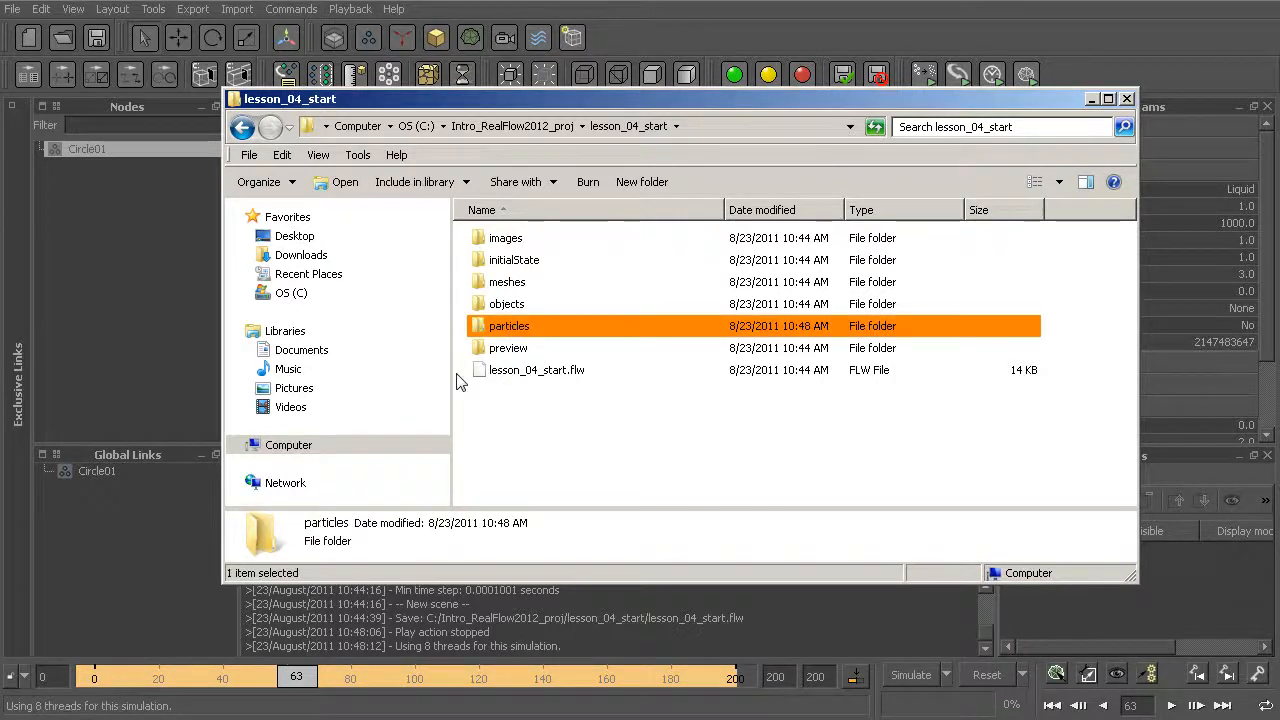
double_click(484, 331)
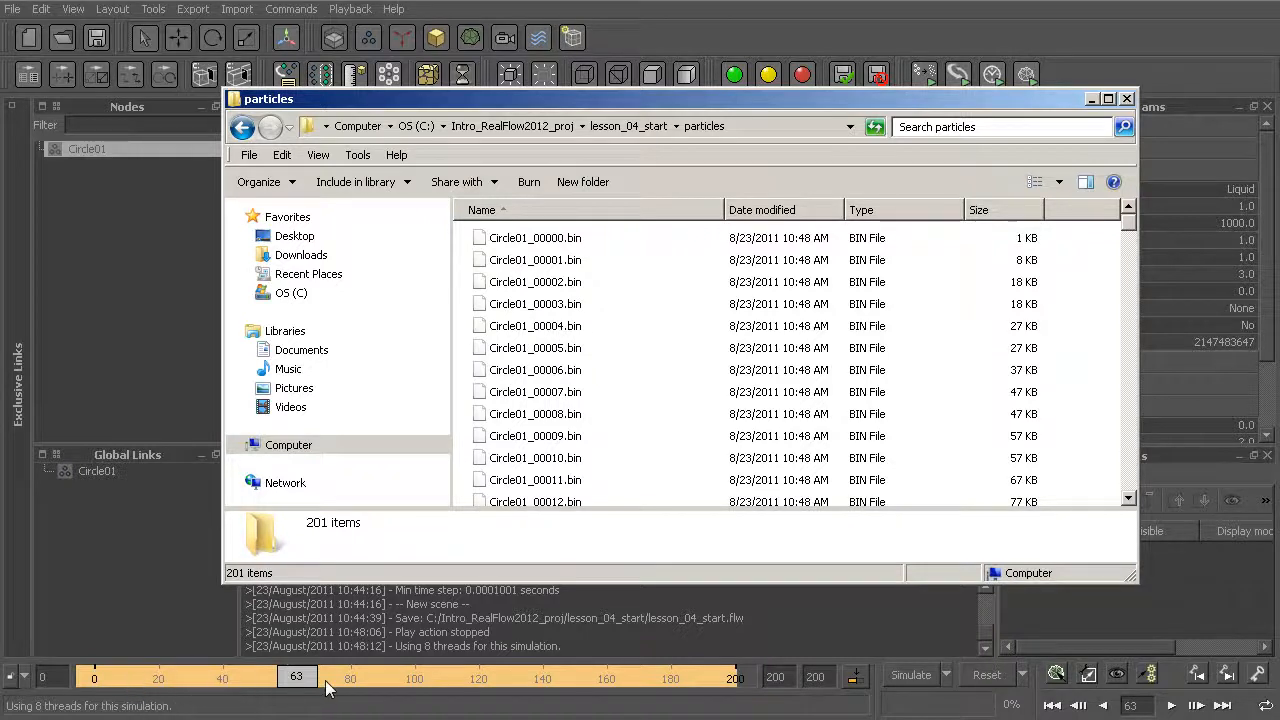
Step: Examine the per-frame cache files from Circle01_00000.bin to Circle01_00022.bin and their sizes, and close the folder window
left_click(573, 245)
left_click(570, 260)
left_click(561, 282)
left_click(549, 312)
left_click(551, 326)
left_click(552, 346)
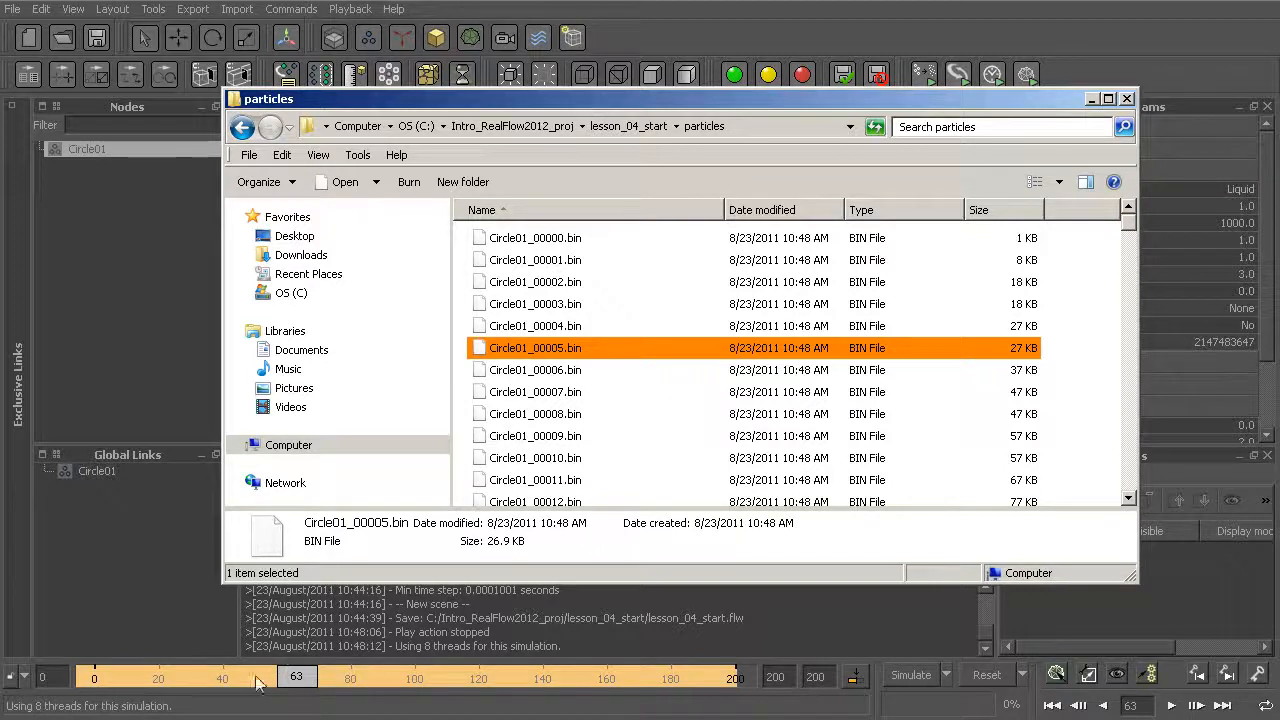
left_click(582, 262)
left_click(574, 326)
left_click(566, 370)
left_click(563, 414)
left_click(560, 458)
left_click(560, 479)
scroll(560, 479, "down", 2)
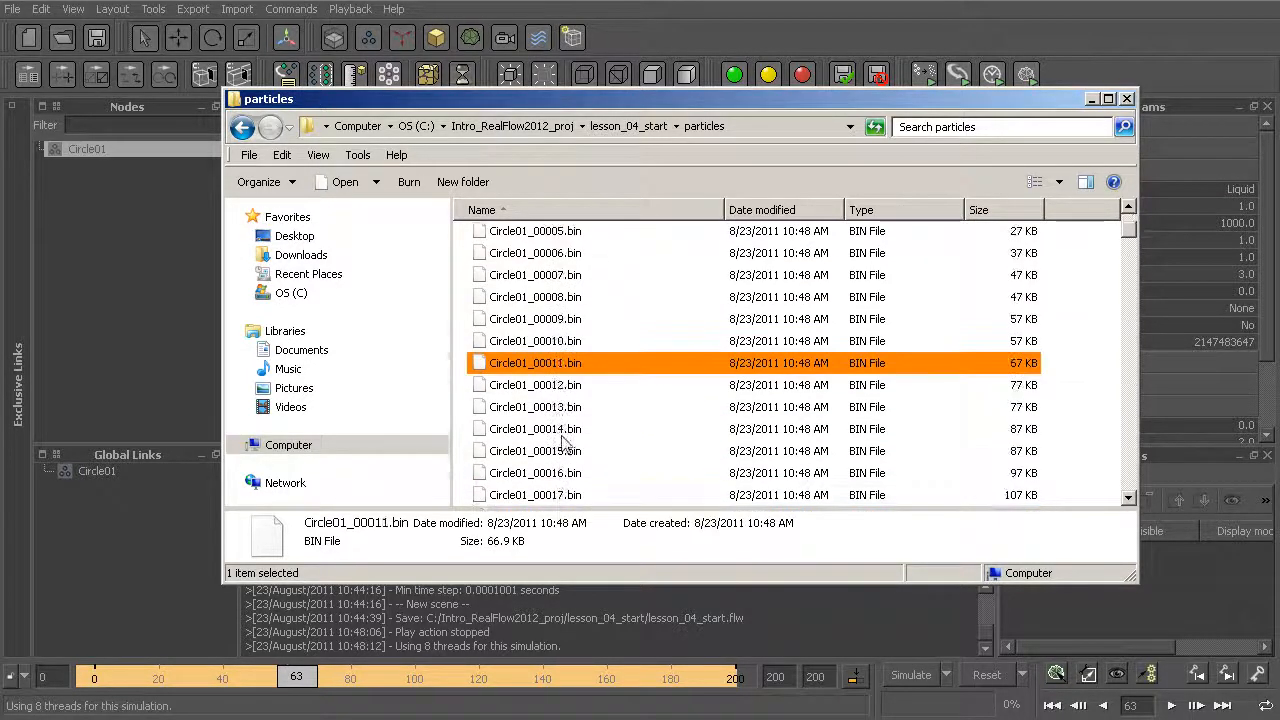
left_click(552, 388)
left_click(549, 409)
left_click(546, 431)
left_click(538, 453)
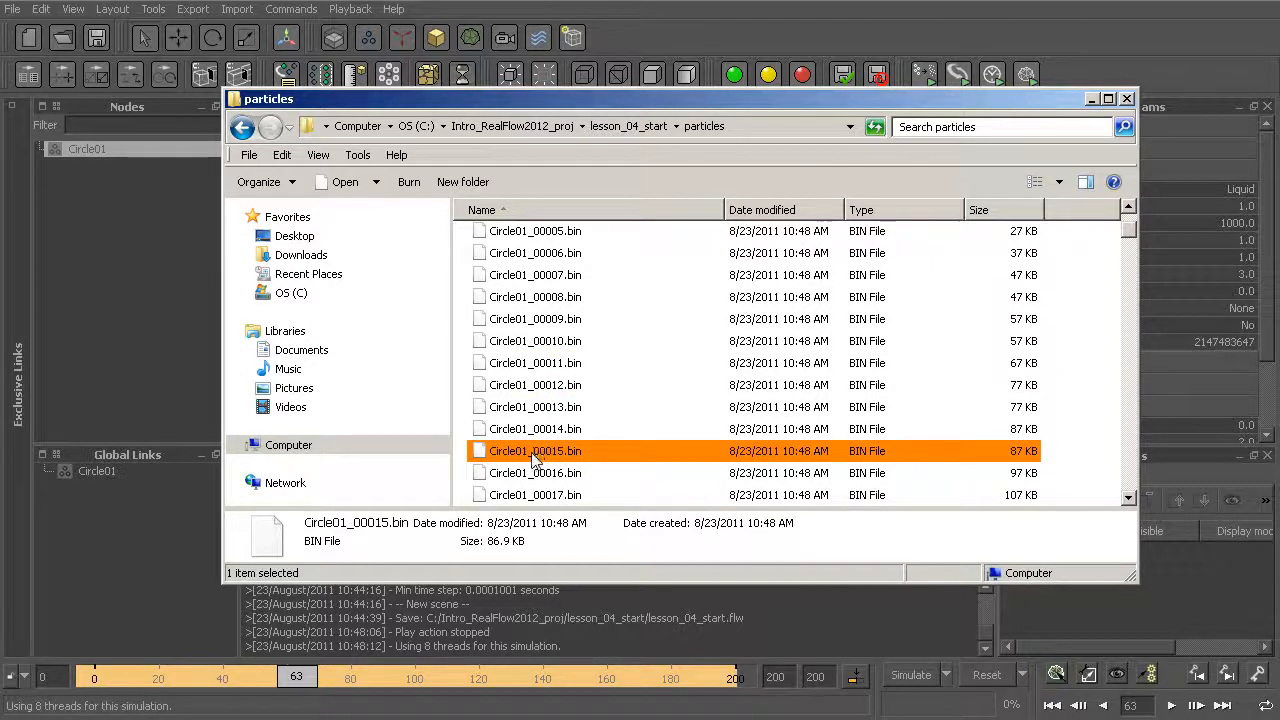
left_click(566, 275)
left_click(561, 297)
left_click(556, 320)
left_click(554, 341)
left_click(551, 363)
left_click(546, 385)
left_click(541, 408)
left_click(532, 430)
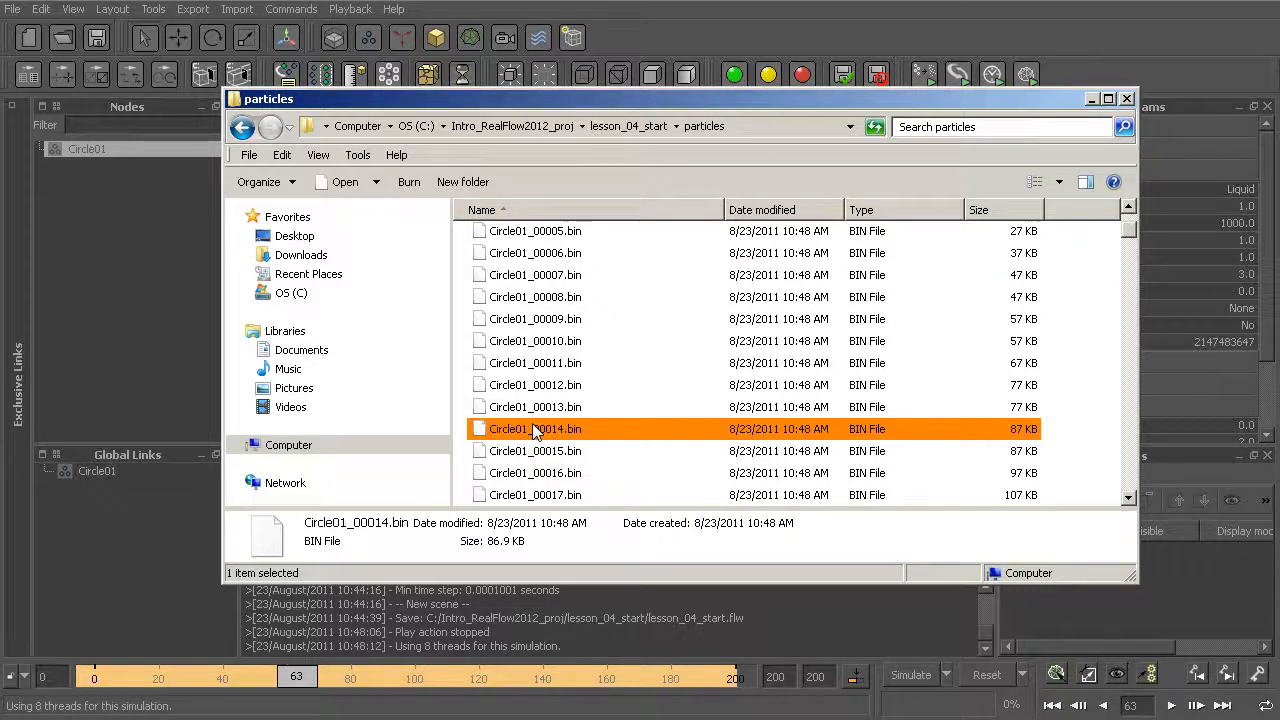
left_click(537, 451)
scroll(569, 405, "down", 2)
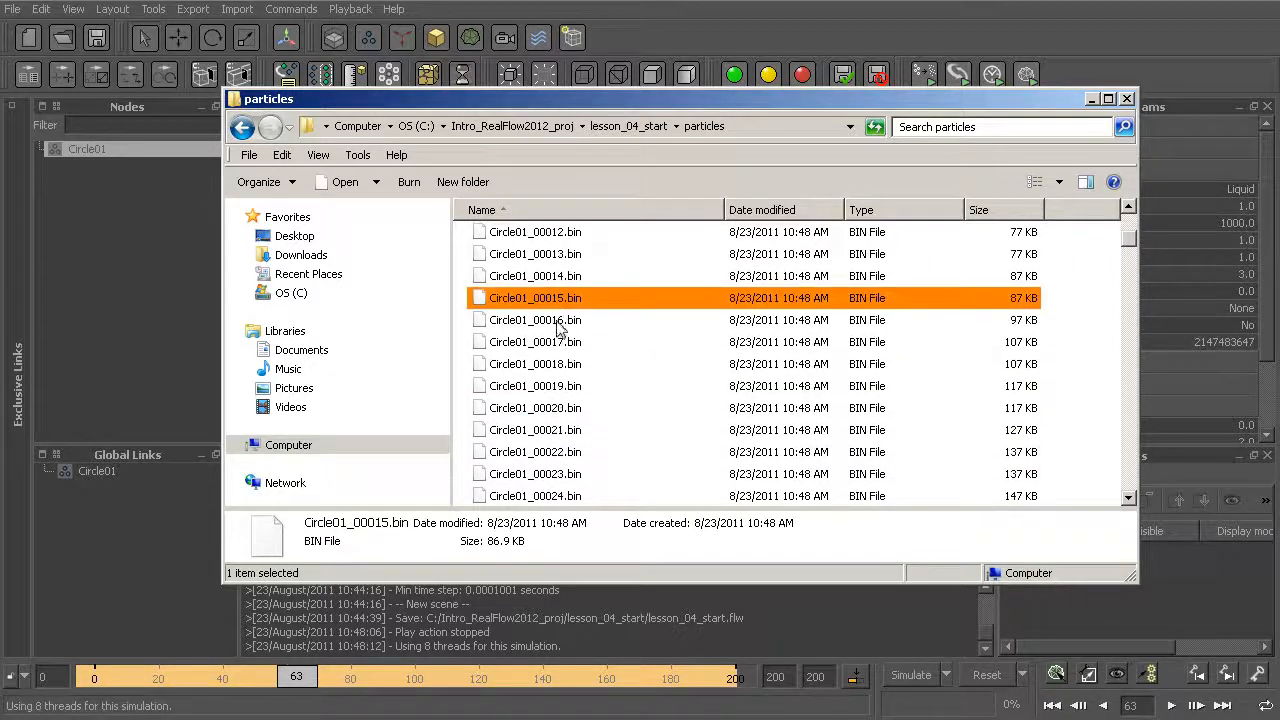
key("Down")
key("Down")
key("Down")
key("Down")
key("Down")
key("Down")
key("Down")
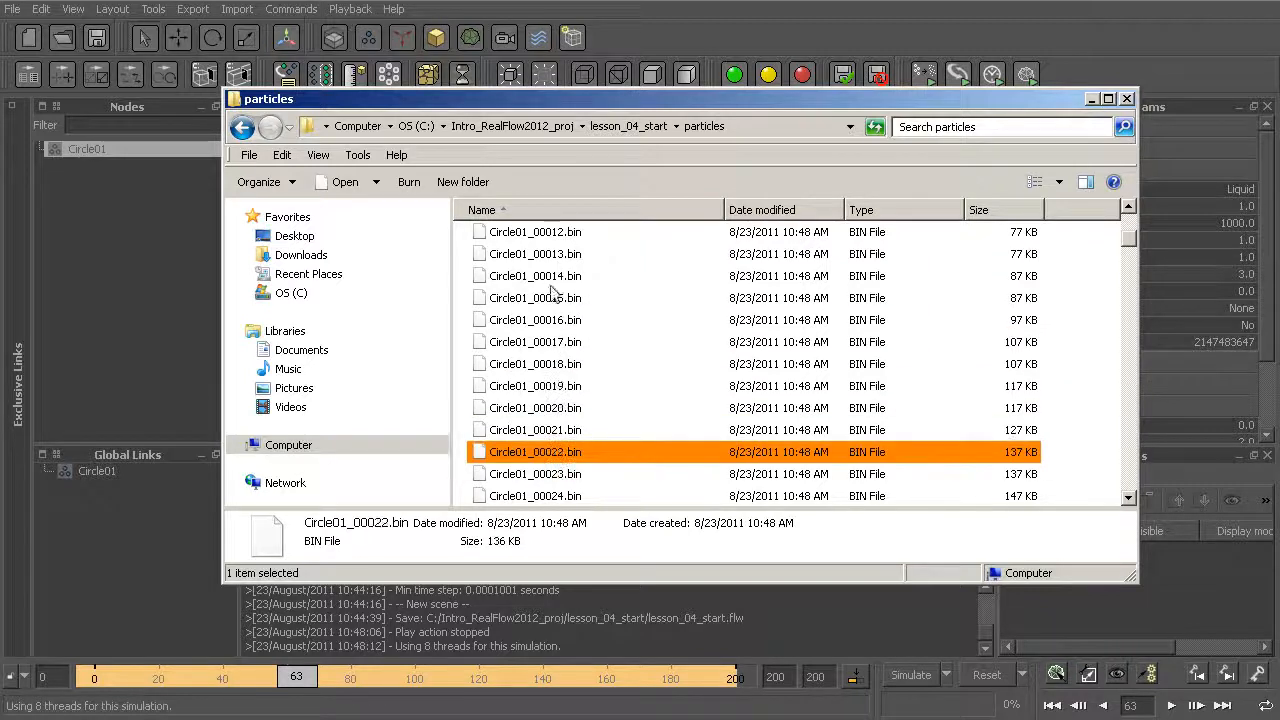
left_click(629, 127)
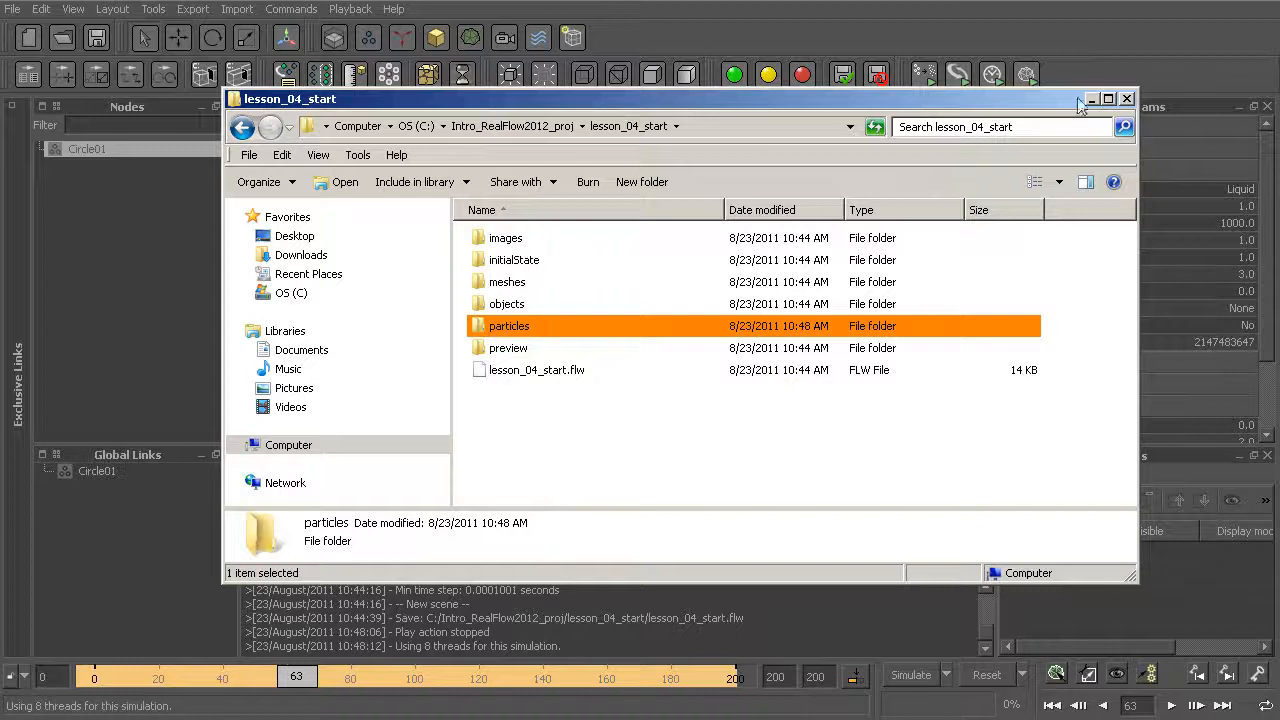
left_click(1125, 99)
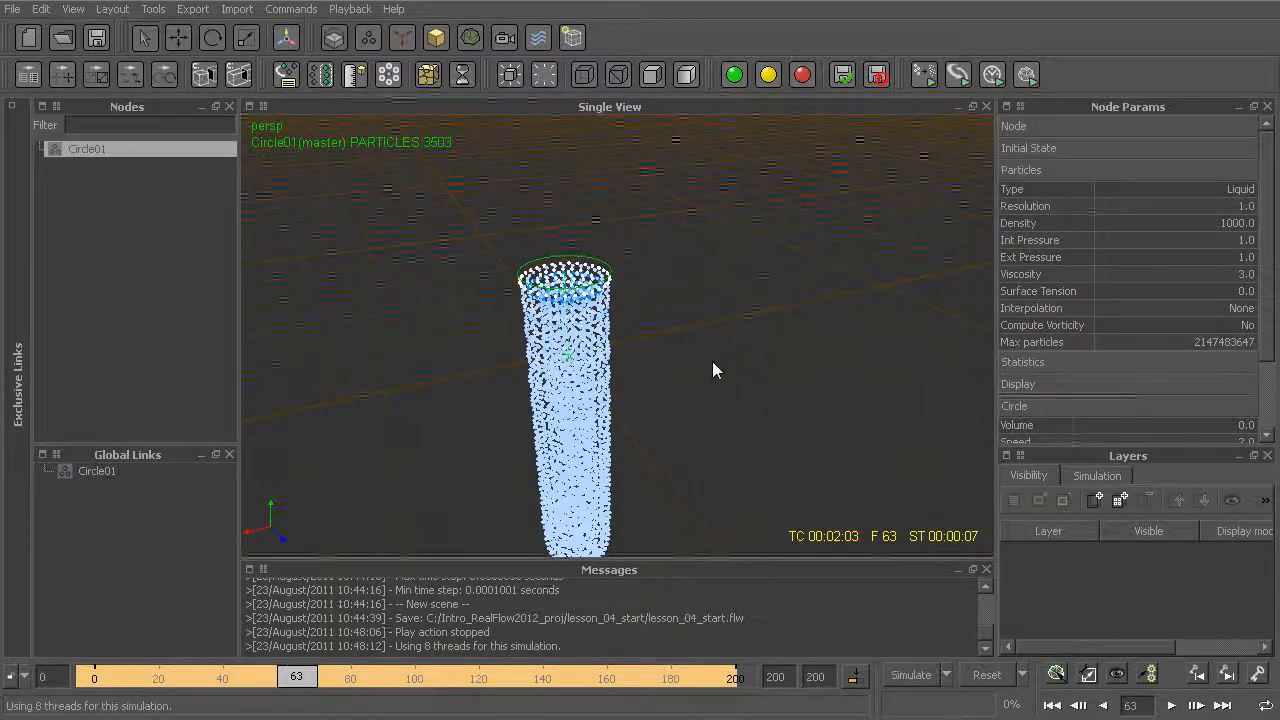
Step: Switch back to RealFlow and rotate the circle emitter about -107.8 degrees around the Z axis
left_click_drag(697, 363, 610, 292, "alt")
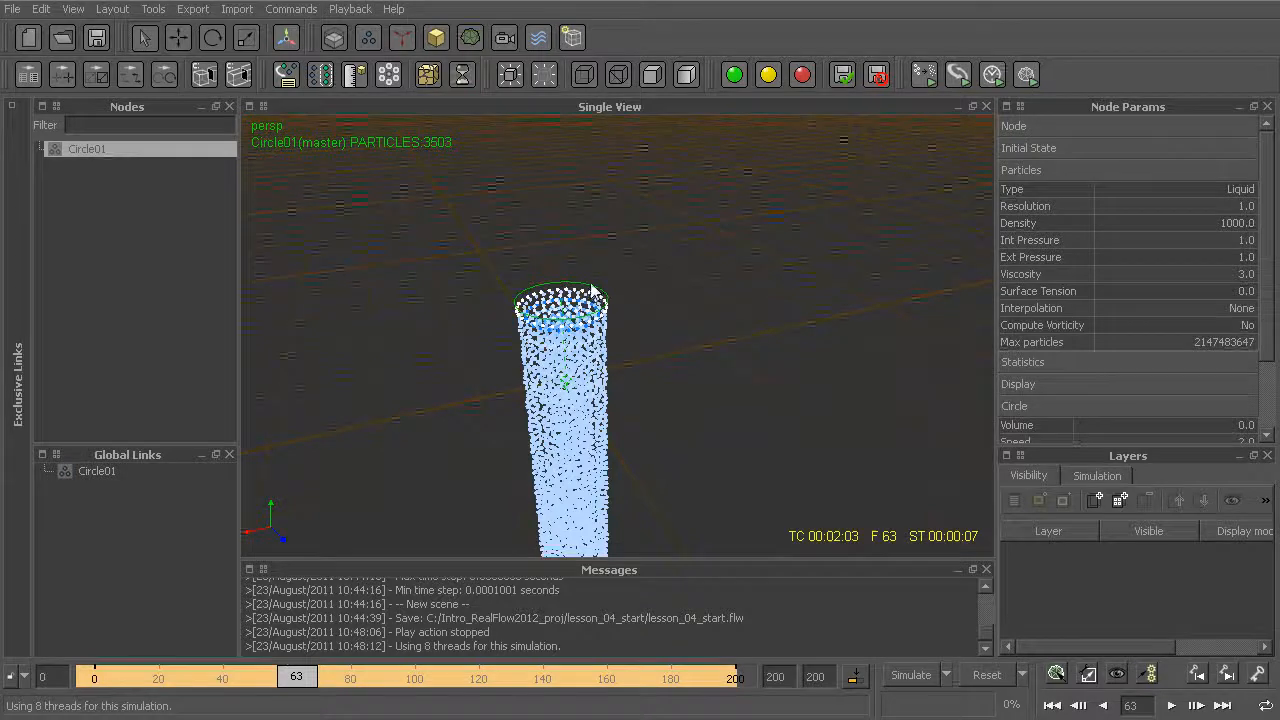
left_click_drag(697, 401, 659, 365, "alt")
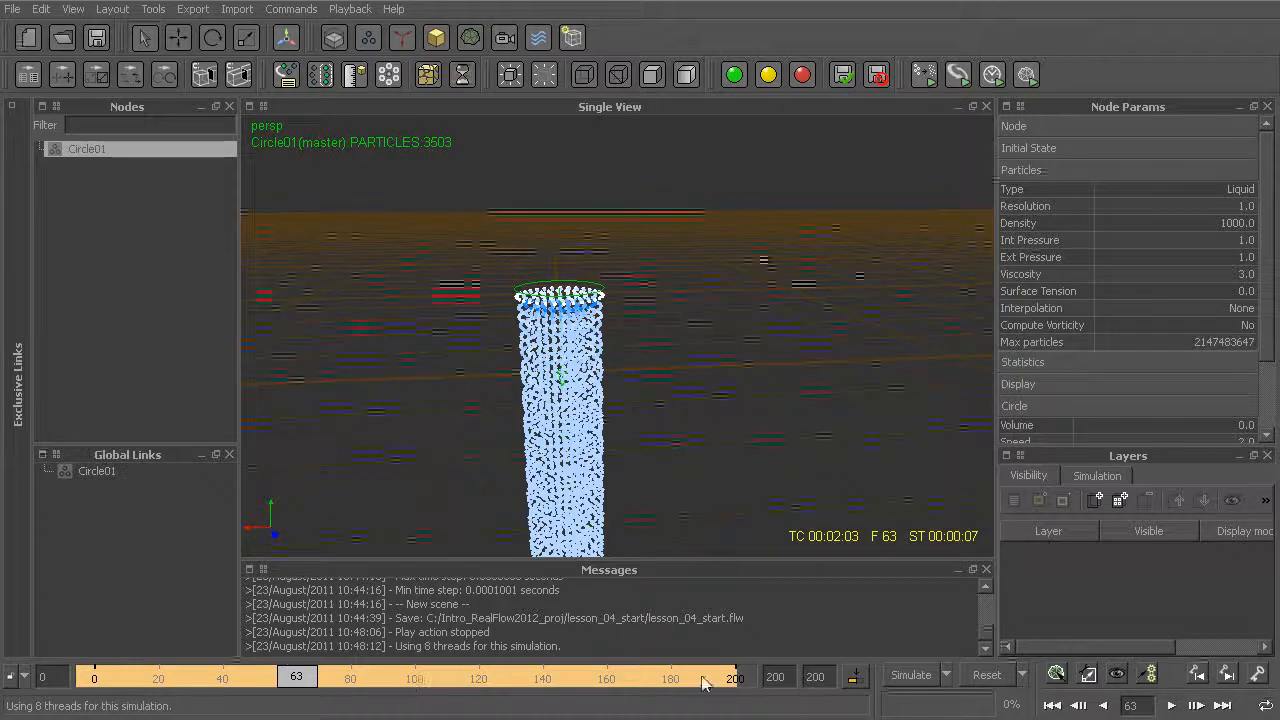
left_click_drag(619, 388, 604, 428, "alt")
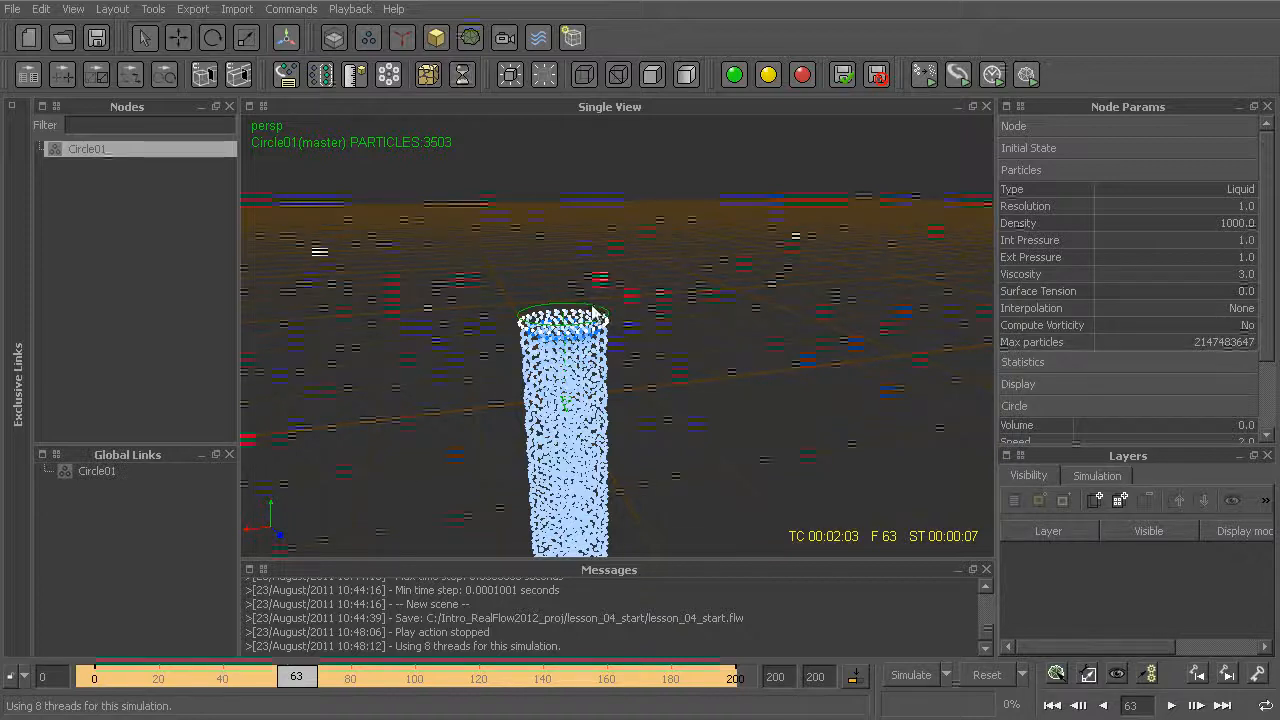
left_click(211, 42)
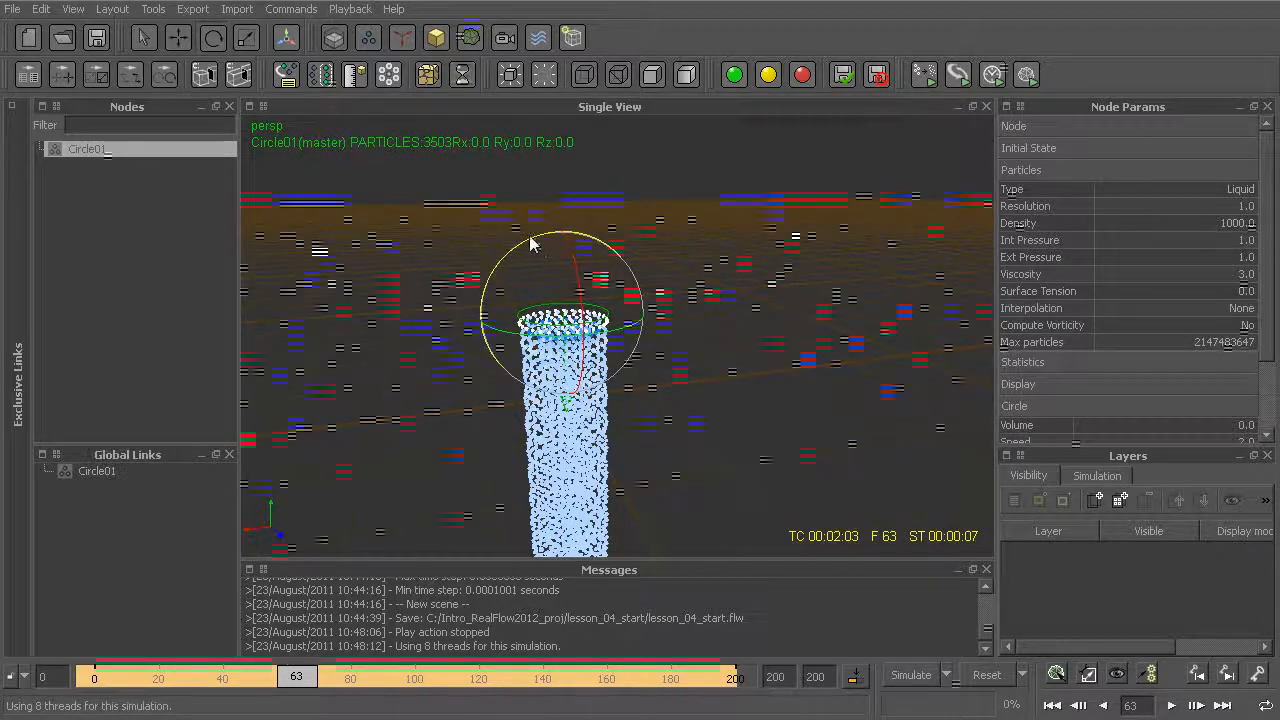
left_click_drag(474, 378, 481, 396)
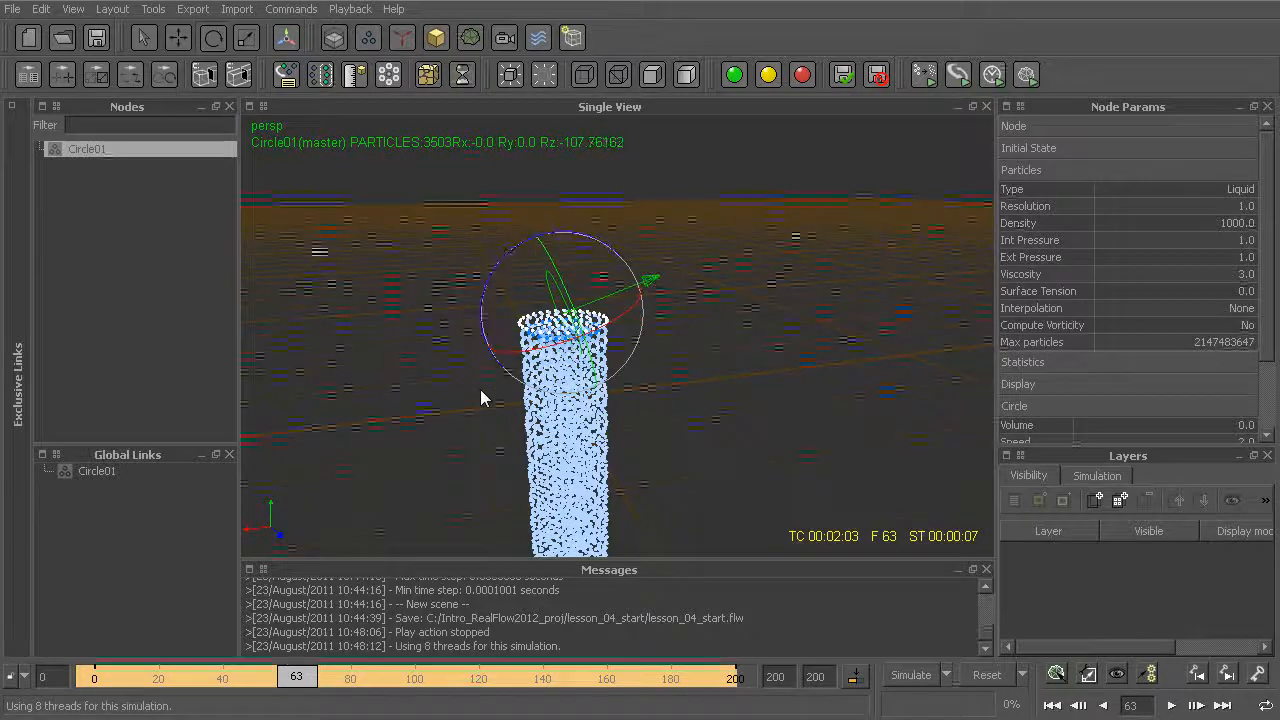
Step: Resimulate from frame 79, overwriting the cached data from frame 80 on, and scrub the timeline back to frame 0
left_click(296, 678)
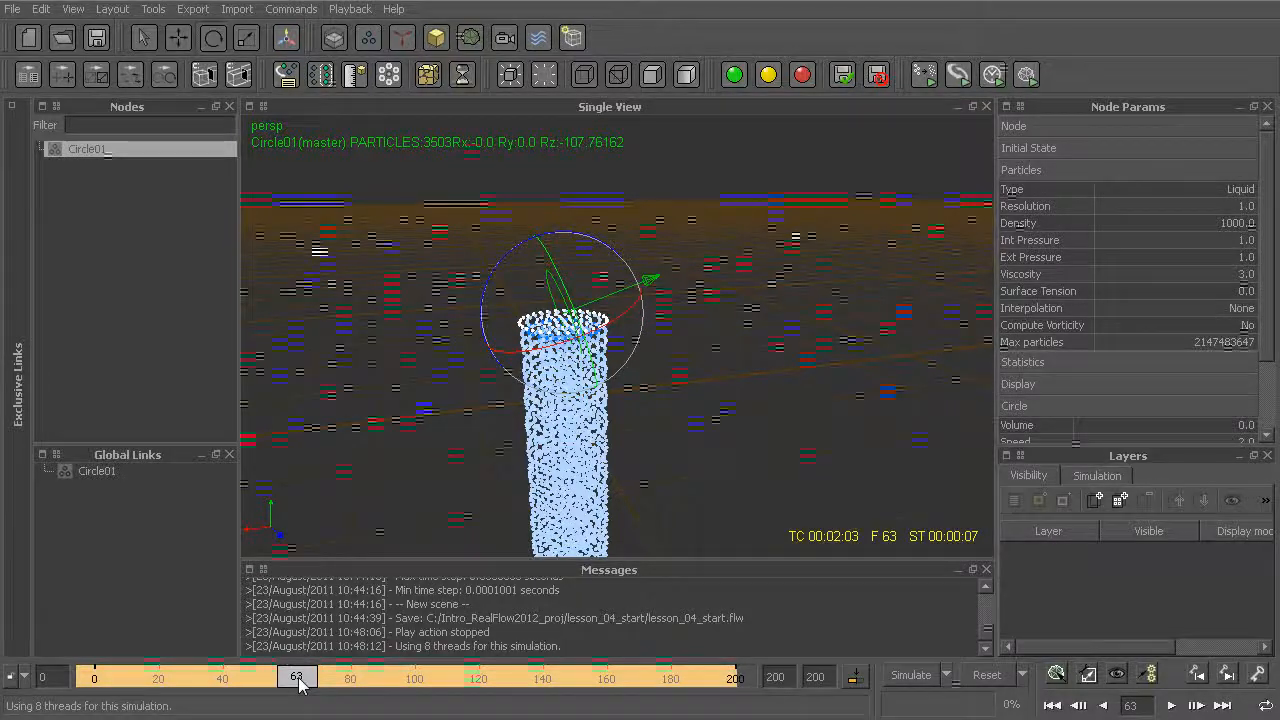
left_click_drag(297, 680, 348, 680)
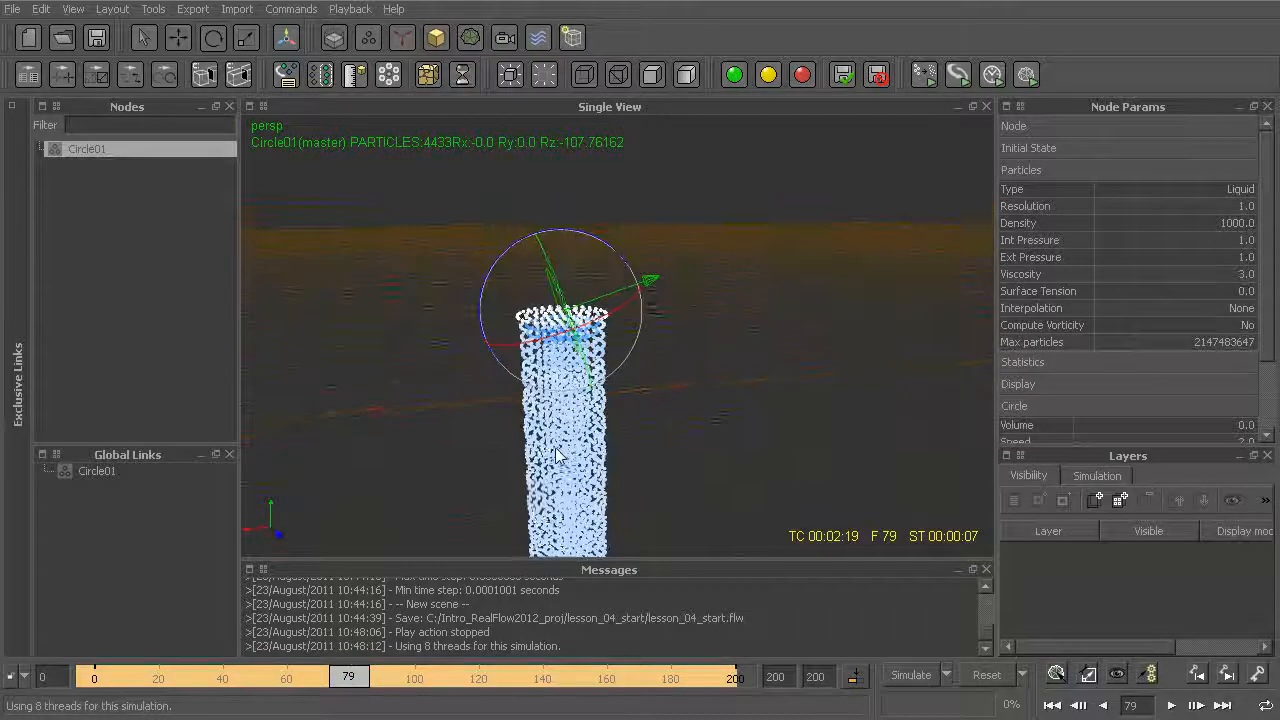
left_click(918, 679)
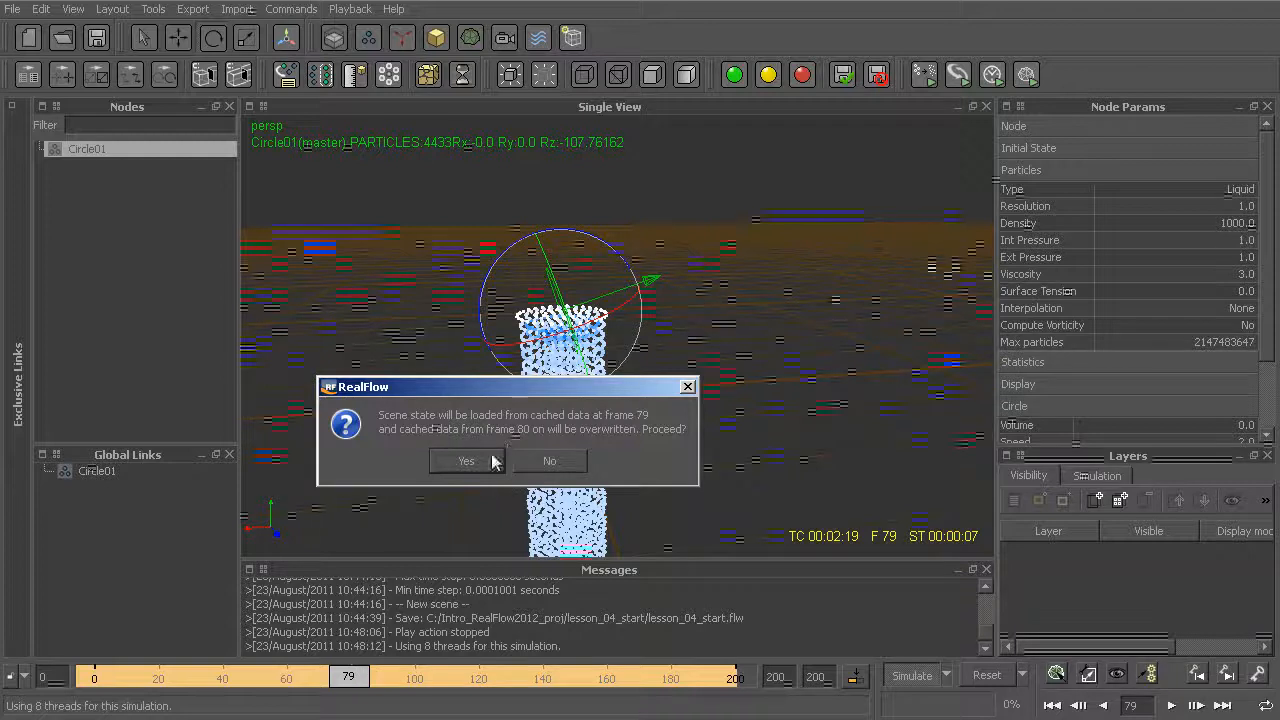
left_click(467, 461)
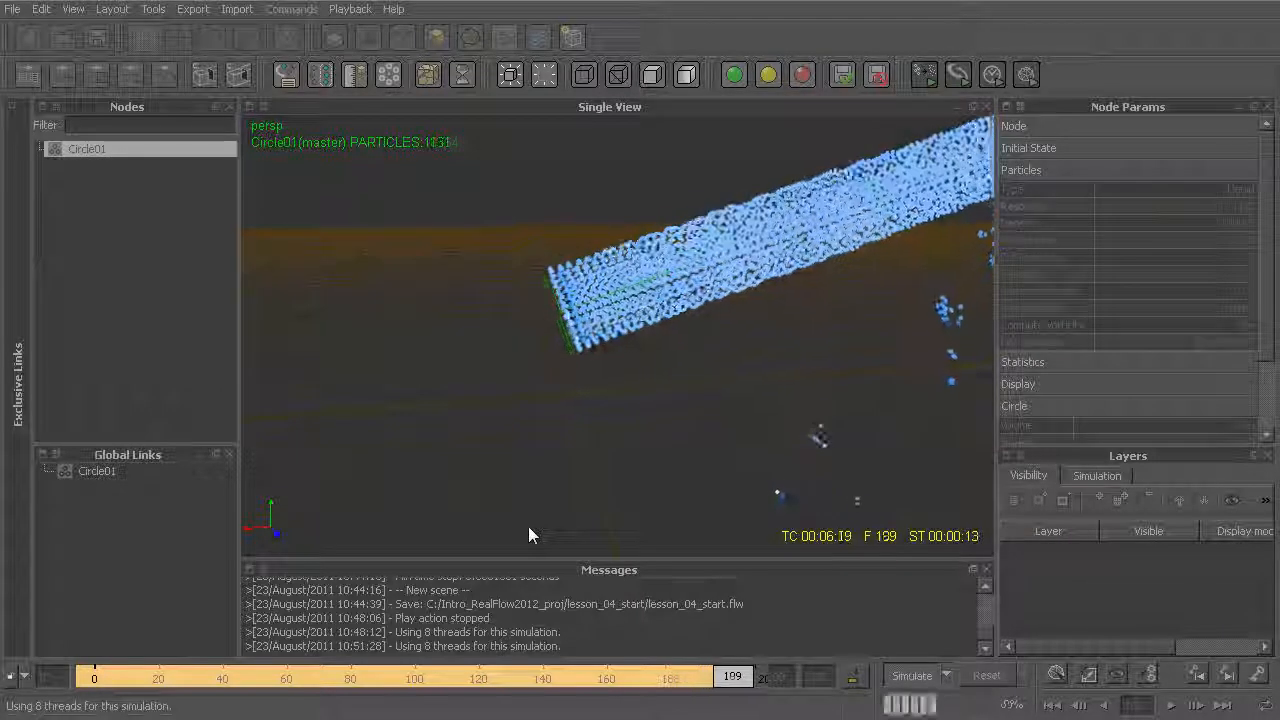
left_click_drag(675, 684, 96, 684)
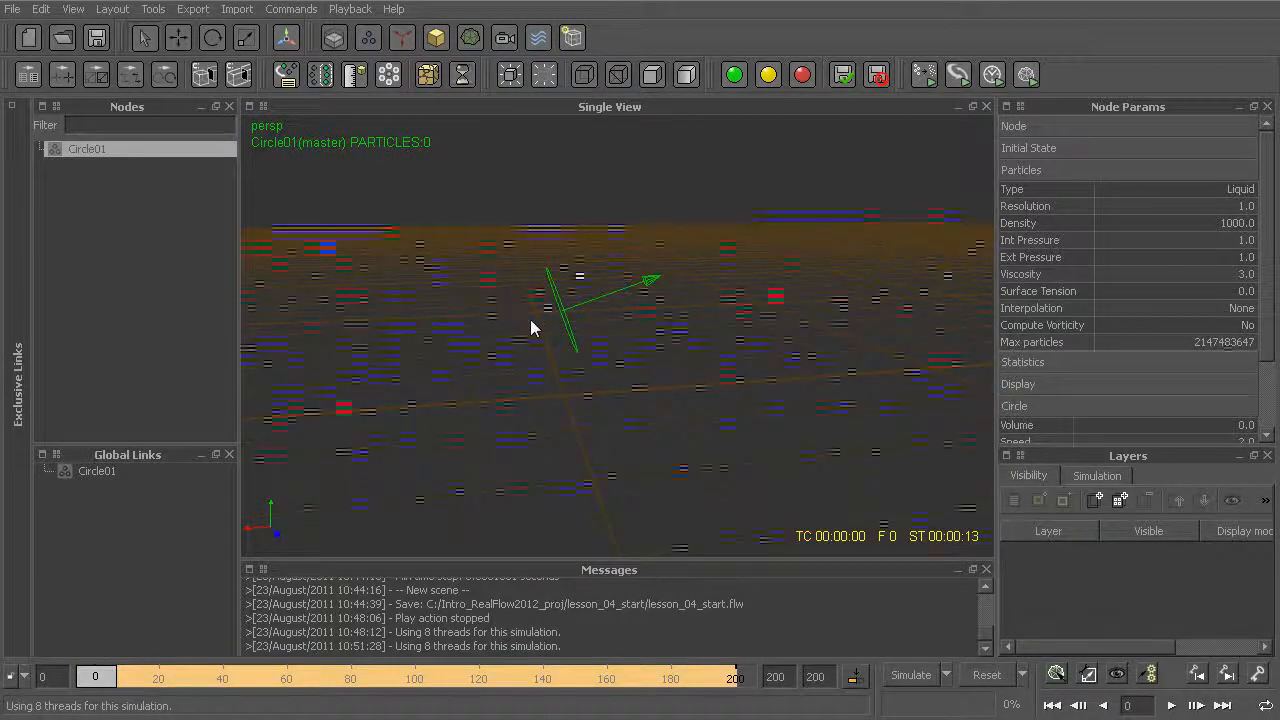
left_click_drag(100, 679, 96, 680)
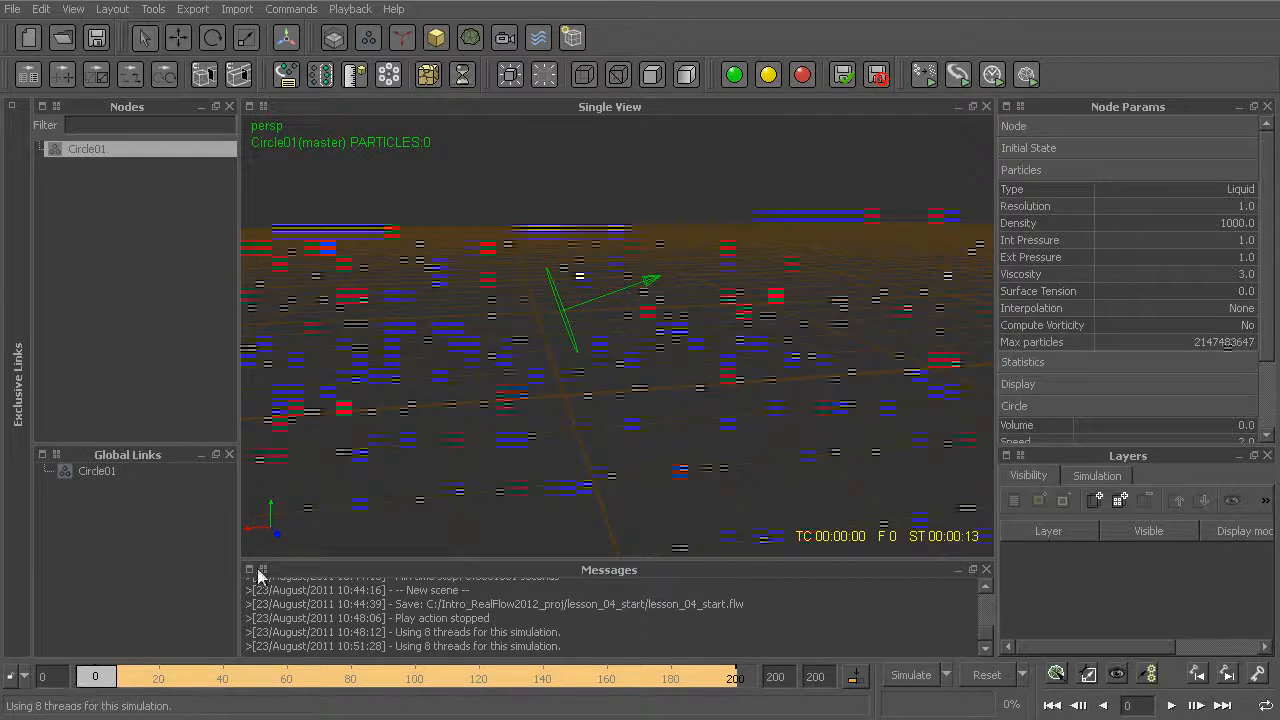
key("ctrl+a")
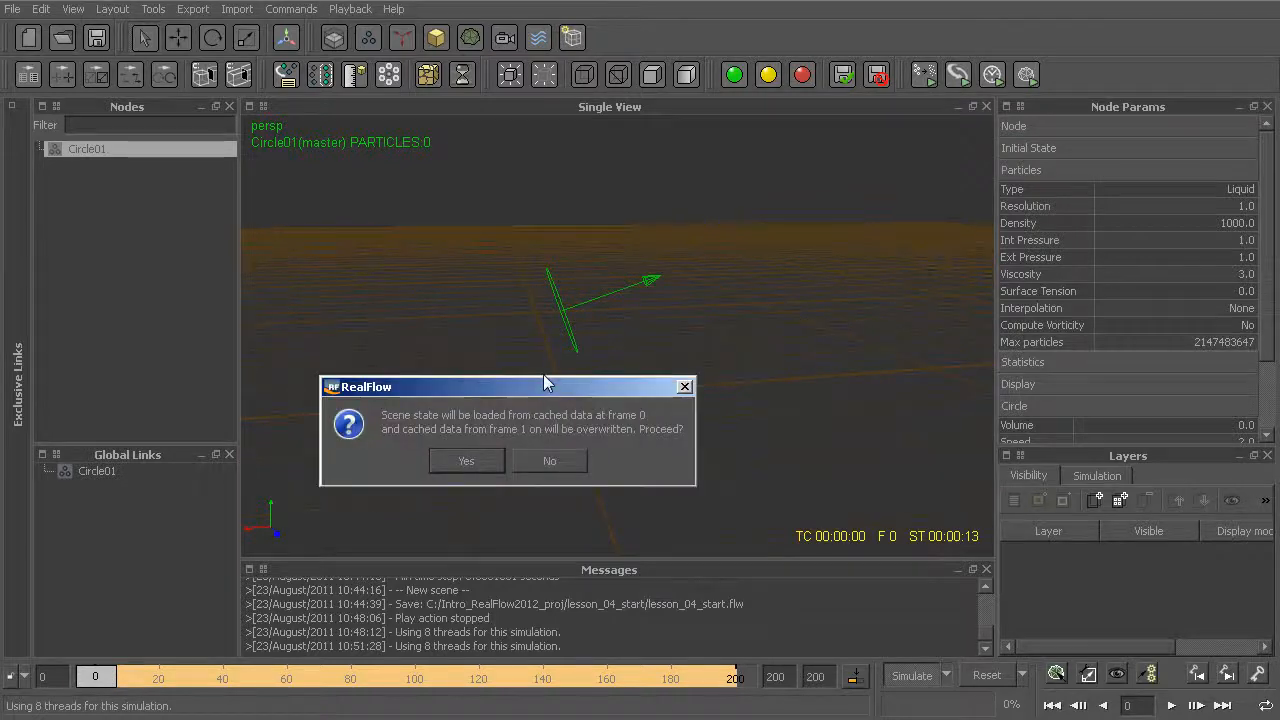
left_click(550, 461)
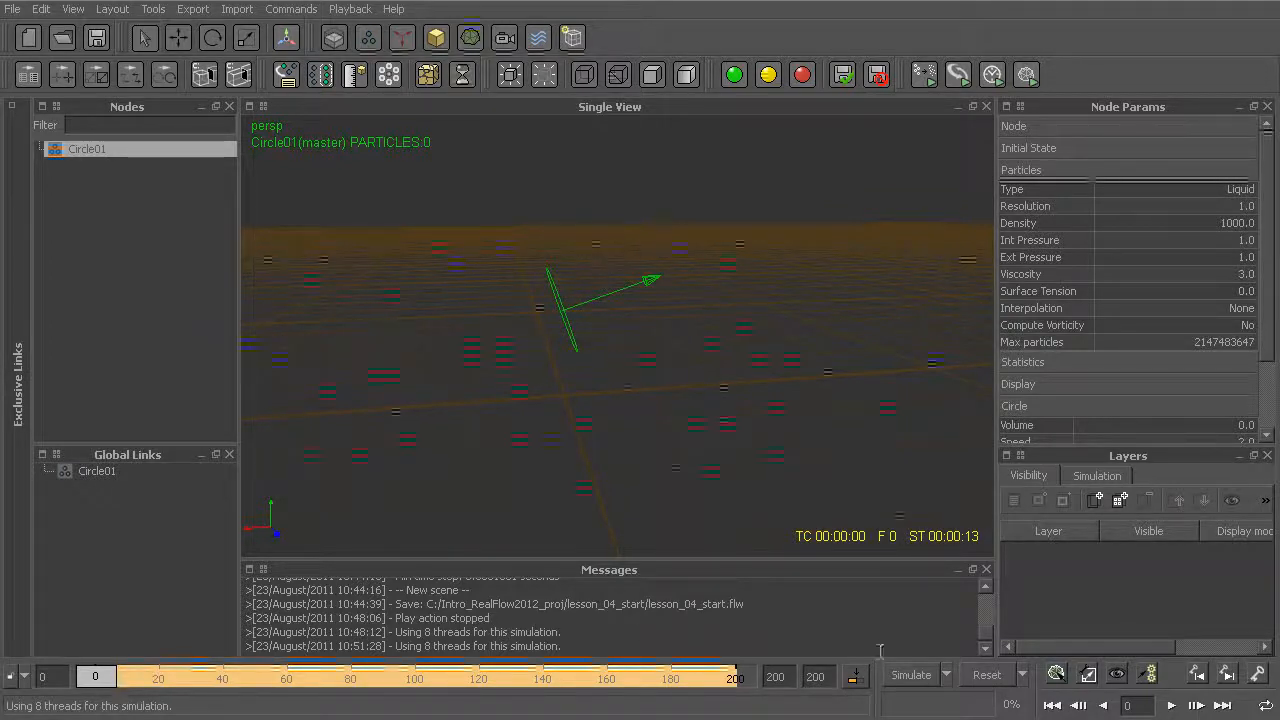
left_click_drag(582, 680, 88, 688)
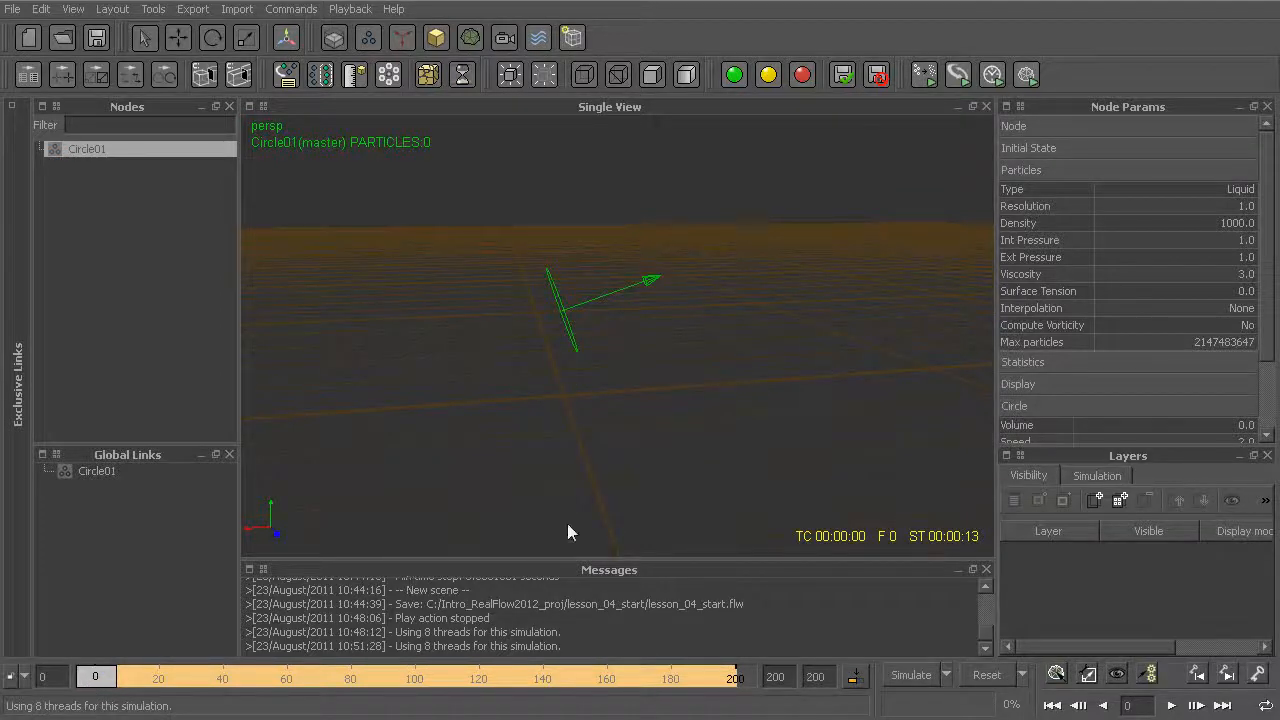
Step: Reset all simulation data, and simulate the circle emitter from frame 0, stopping at frame 128
left_click(983, 676)
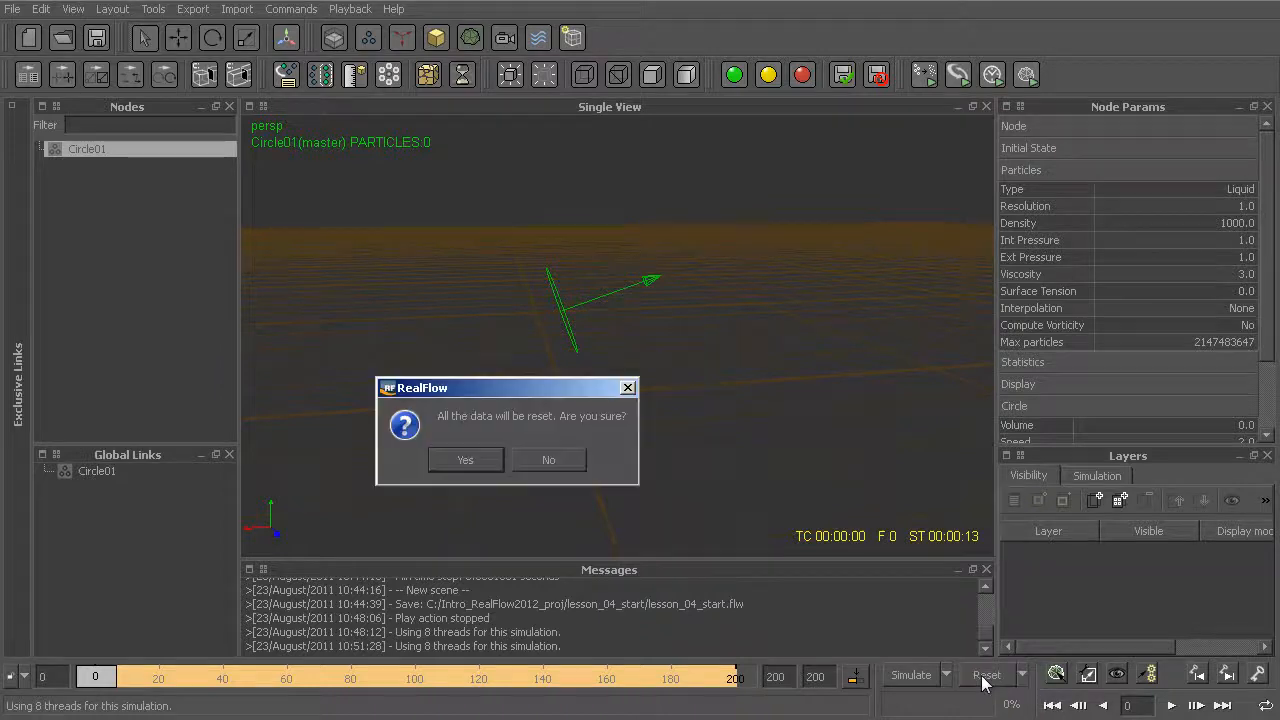
left_click(463, 458)
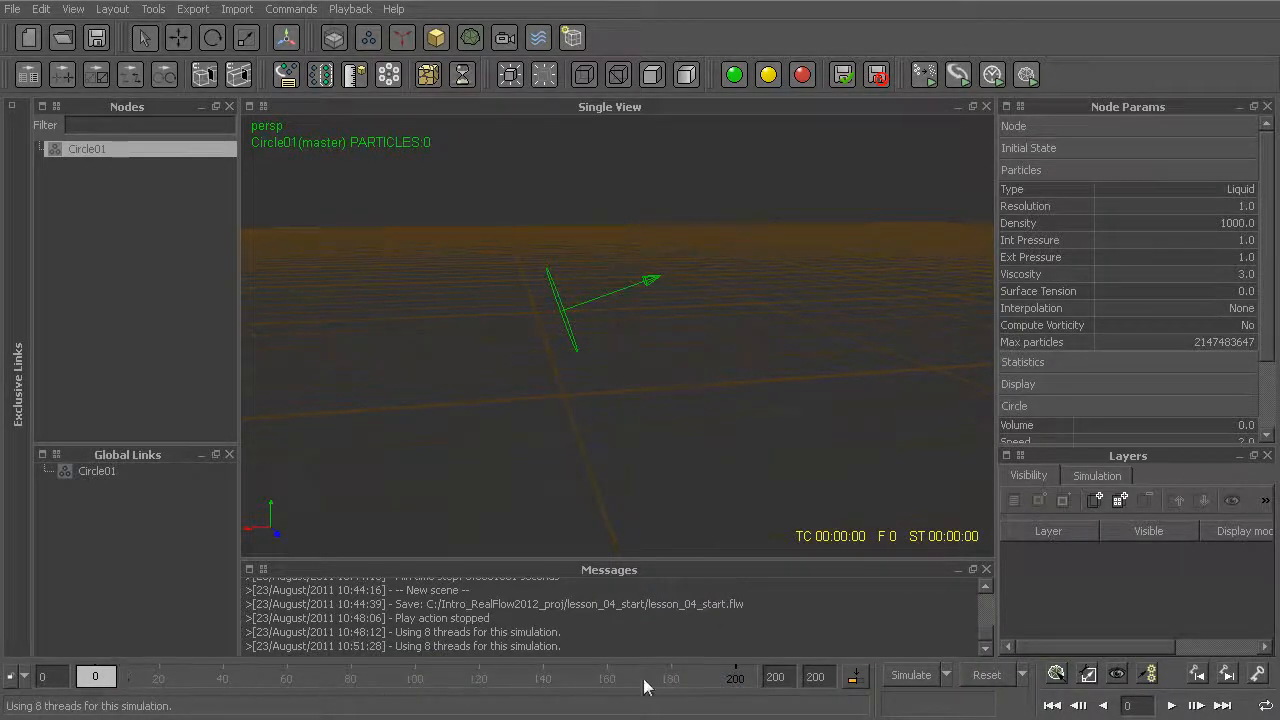
mouse_move(100, 678)
left_mouse_down()
mouse_move(158, 680)
mouse_move(84, 695)
left_mouse_up()
left_click(910, 675)
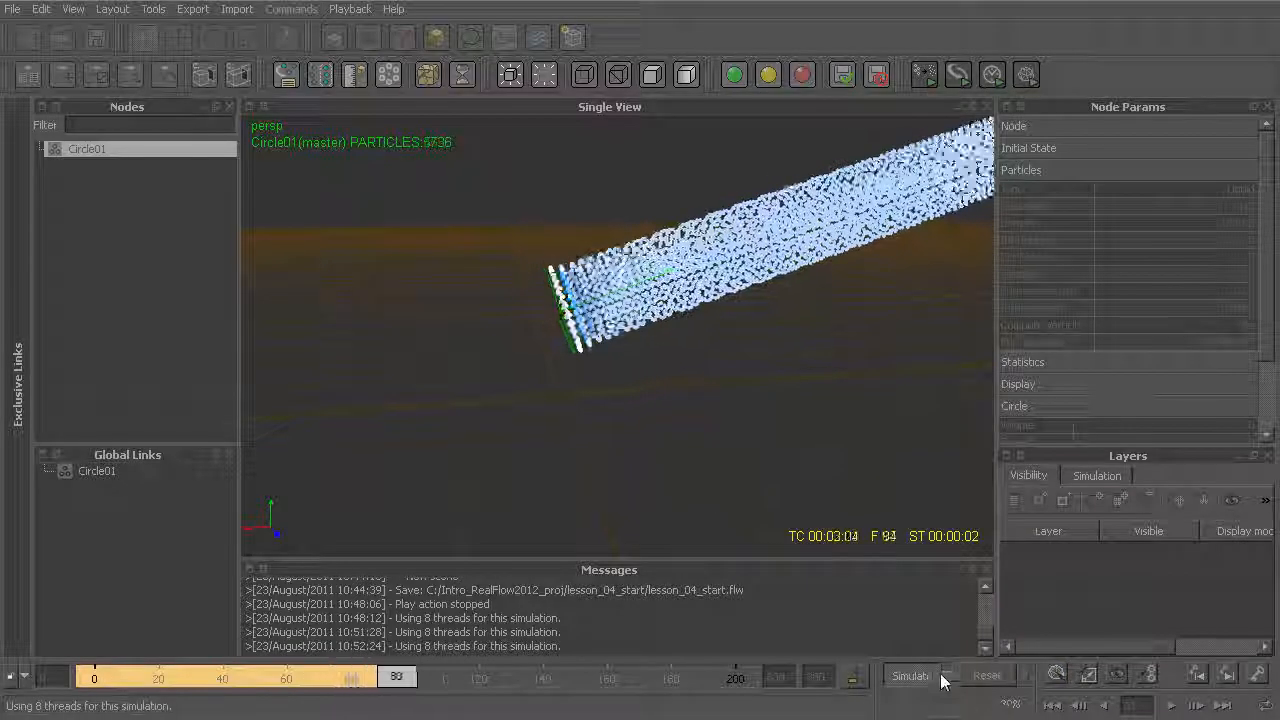
left_click(915, 676)
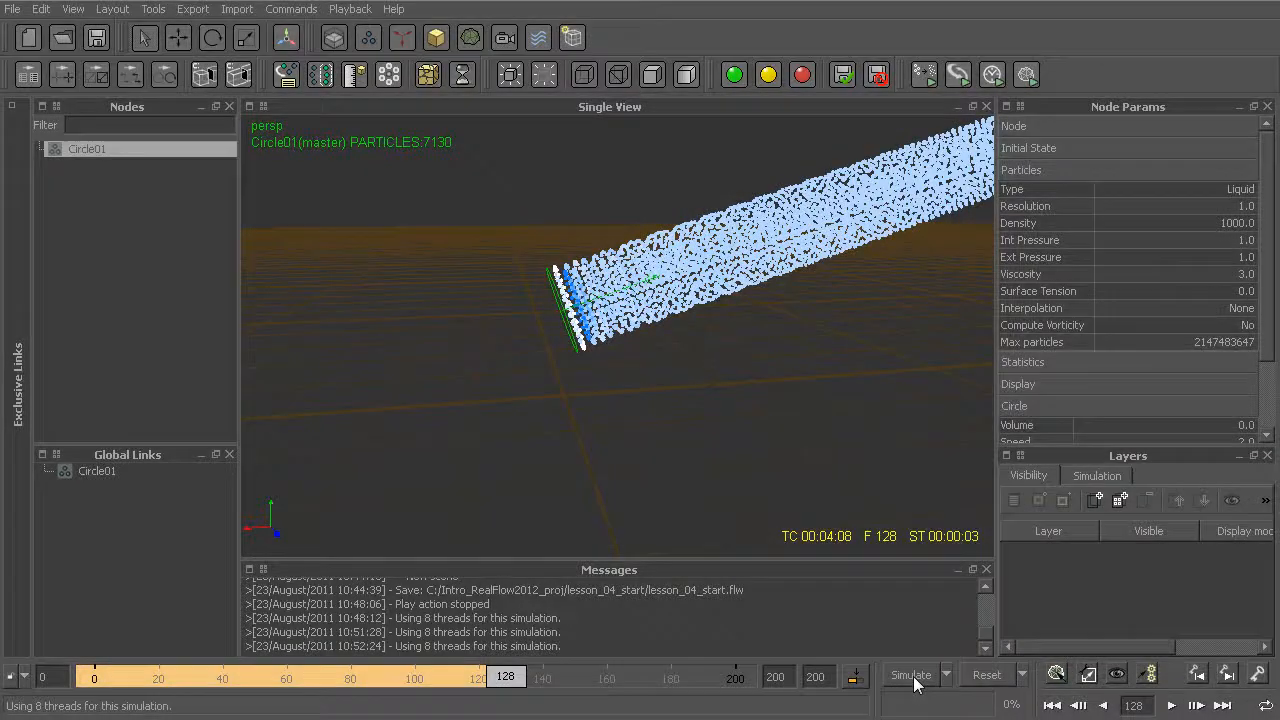
Step: Scrub the timeline past the cached range to frame 135 and inspect the circle emitter from several angles
left_click_drag(703, 402, 557, 483, "alt")
mouse_move(508, 679)
left_mouse_down()
mouse_move(458, 704)
mouse_move(608, 685)
mouse_move(486, 685)
mouse_move(551, 685)
mouse_move(486, 685)
mouse_move(531, 685)
left_mouse_up()
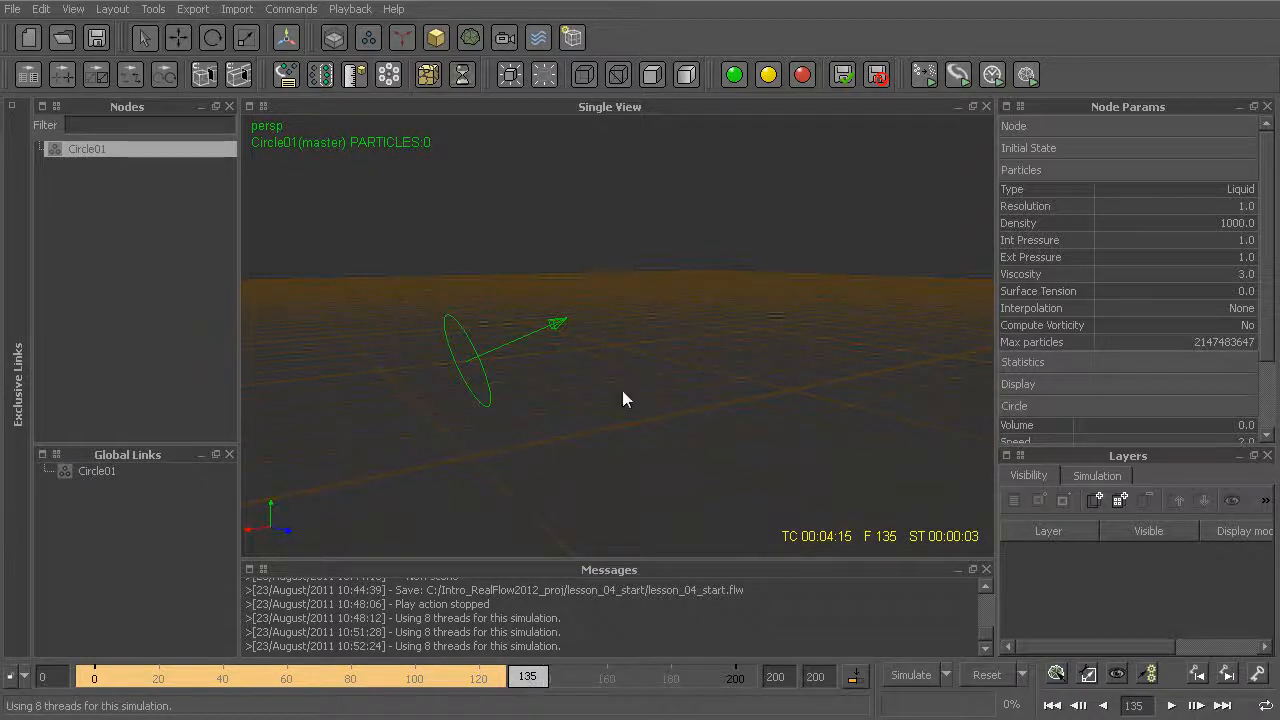
left_click_drag(609, 367, 541, 371, "alt")
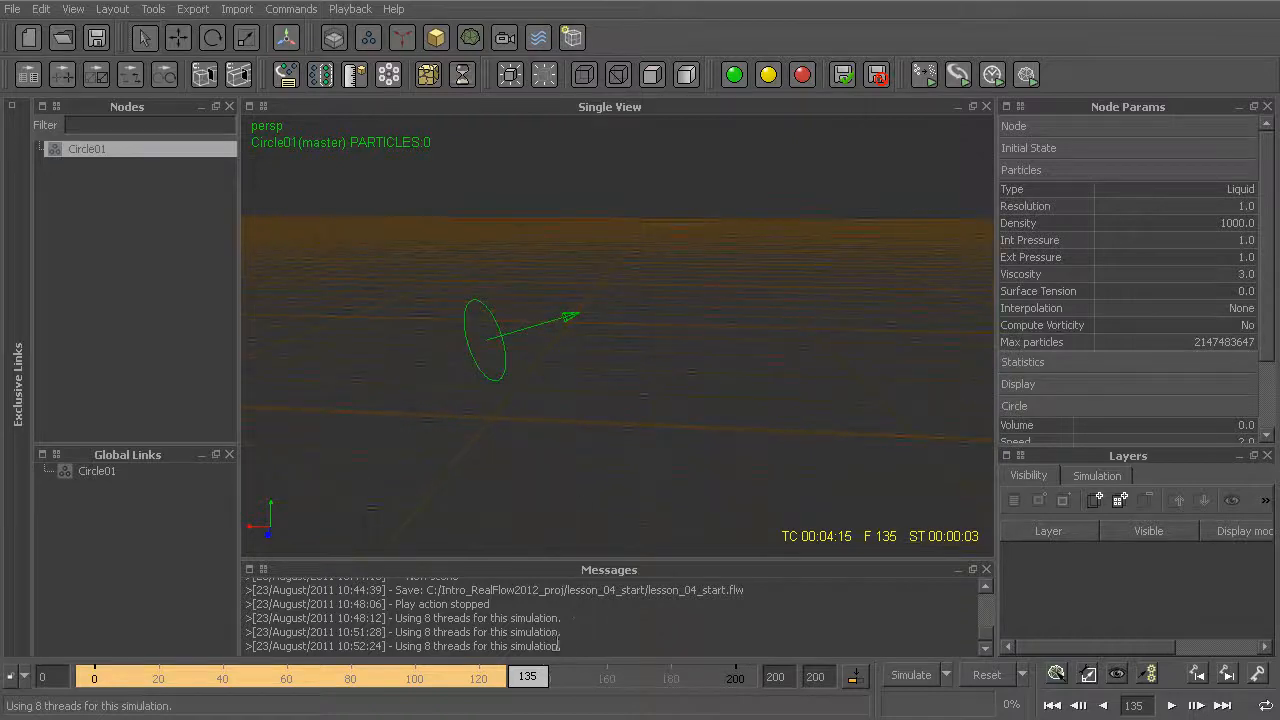
left_click_drag(543, 446, 571, 437, "alt")
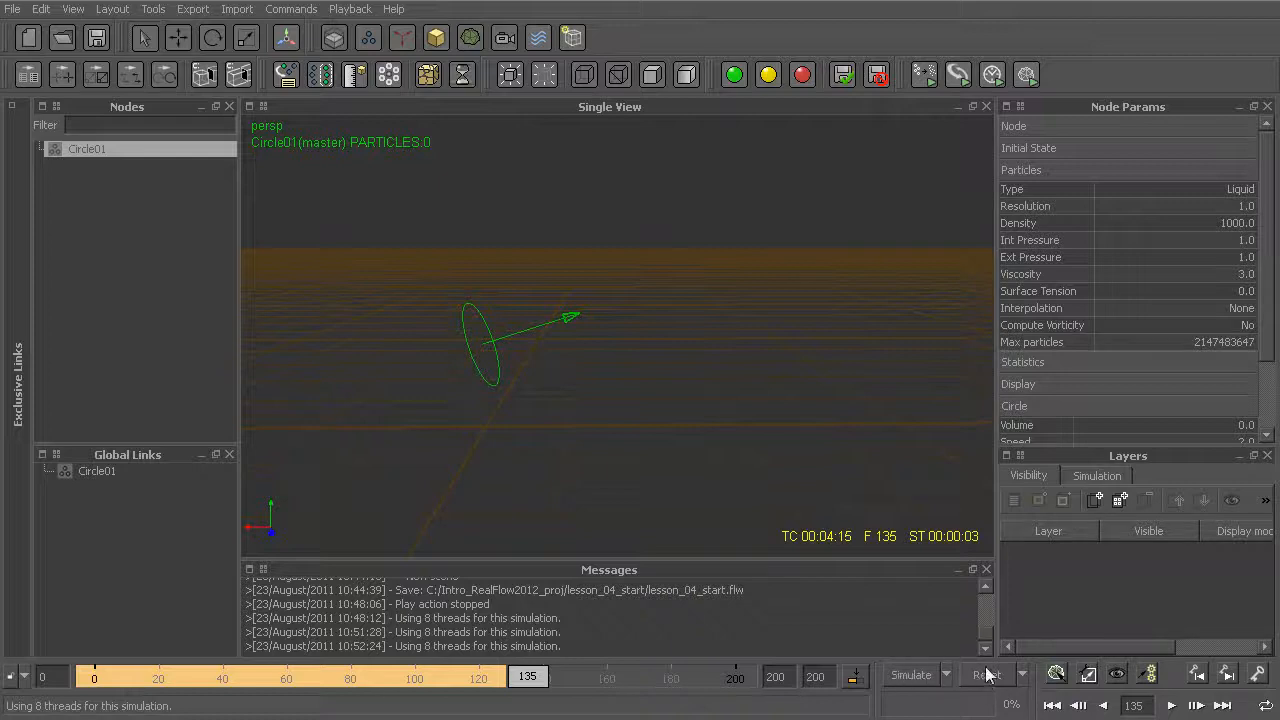
left_click_drag(590, 383, 585, 382, "alt")
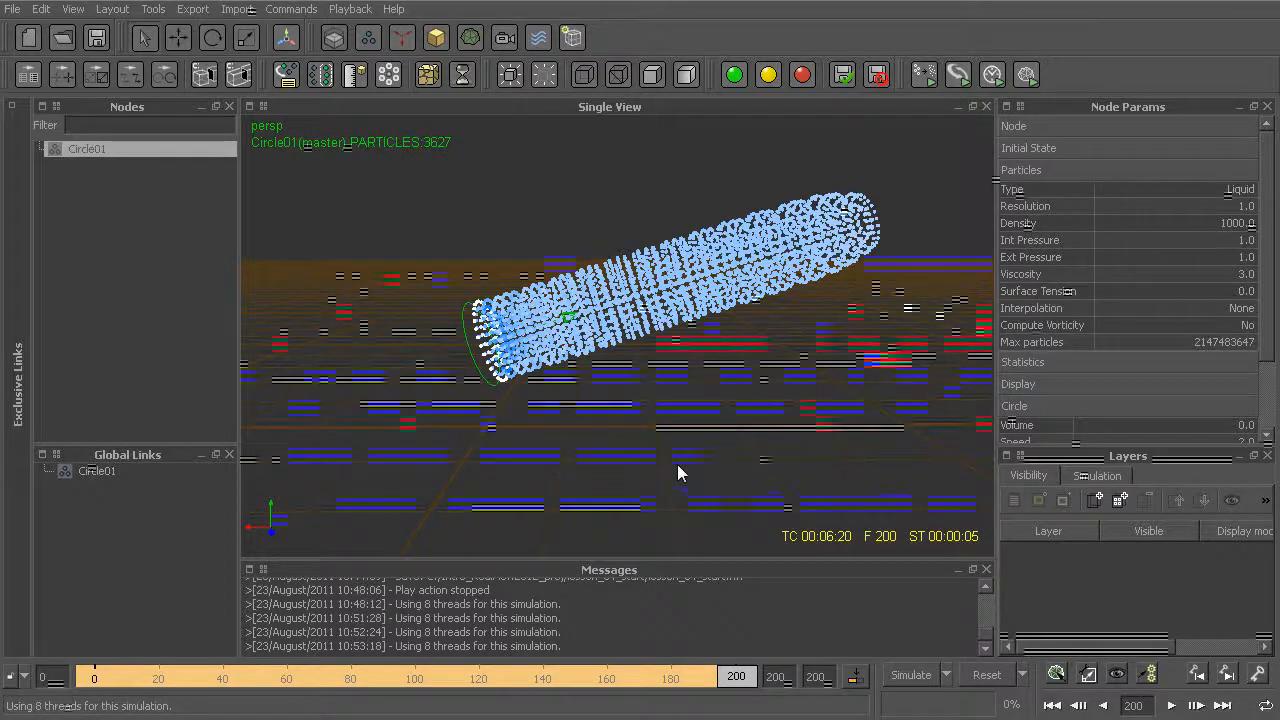
Step: Reset all data and resimulate the circle emitter, stop it partway, and scrub back to frame 117
key("alt+r")
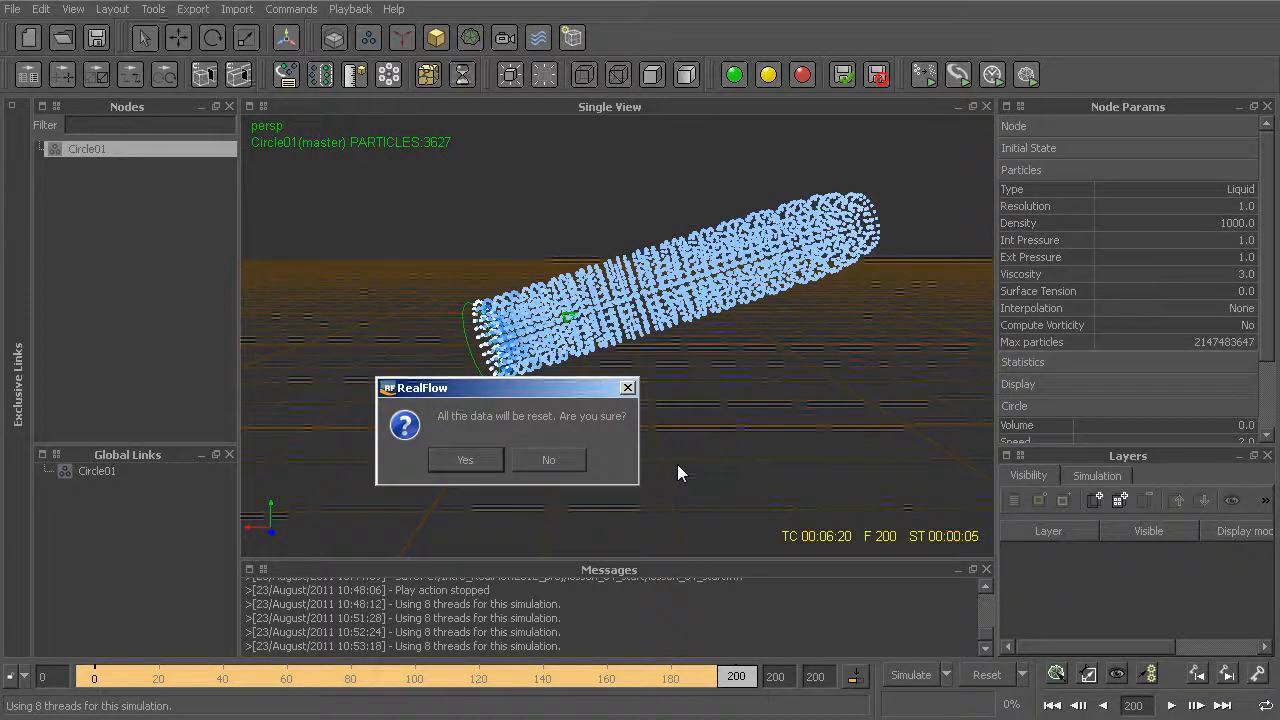
key("Return")
key("ctrl+a")
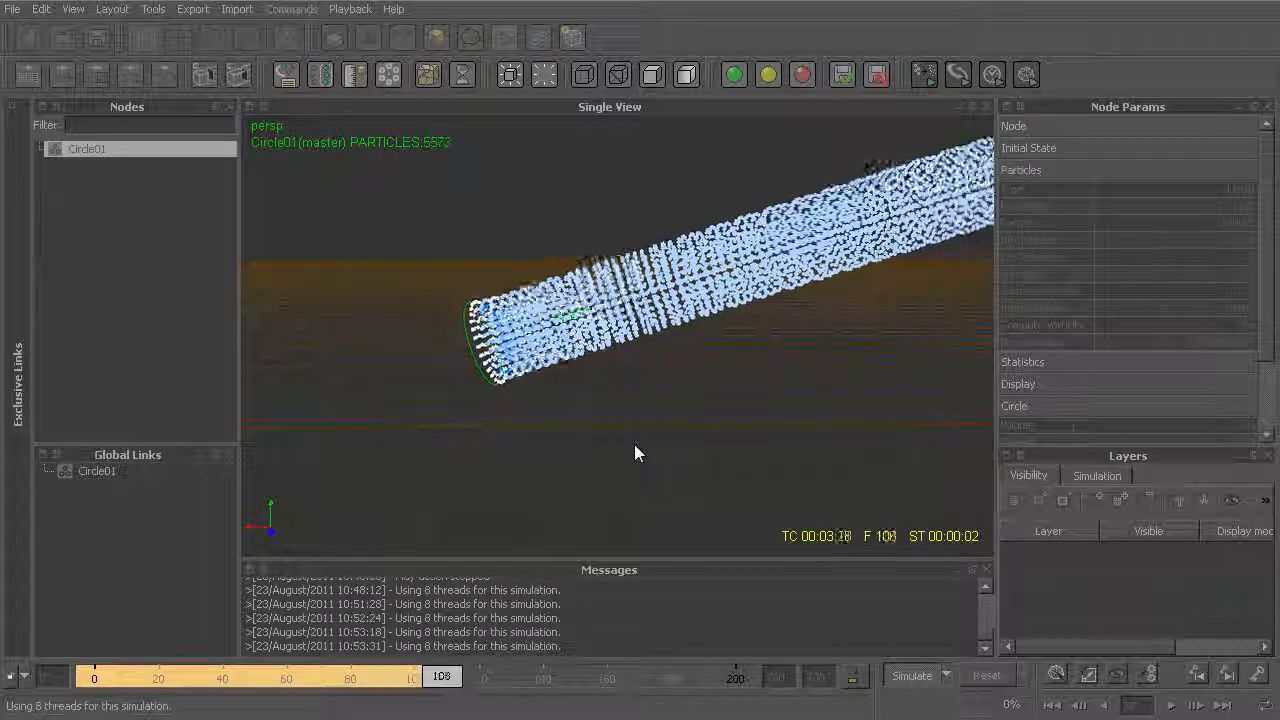
key("alt+a")
mouse_move(634, 444)
left_mouse_down("alt")
mouse_move(677, 437)
mouse_move(566, 451)
mouse_move(677, 451)
mouse_move(623, 466)
left_mouse_up("alt")
left_click_drag(530, 676, 471, 682)
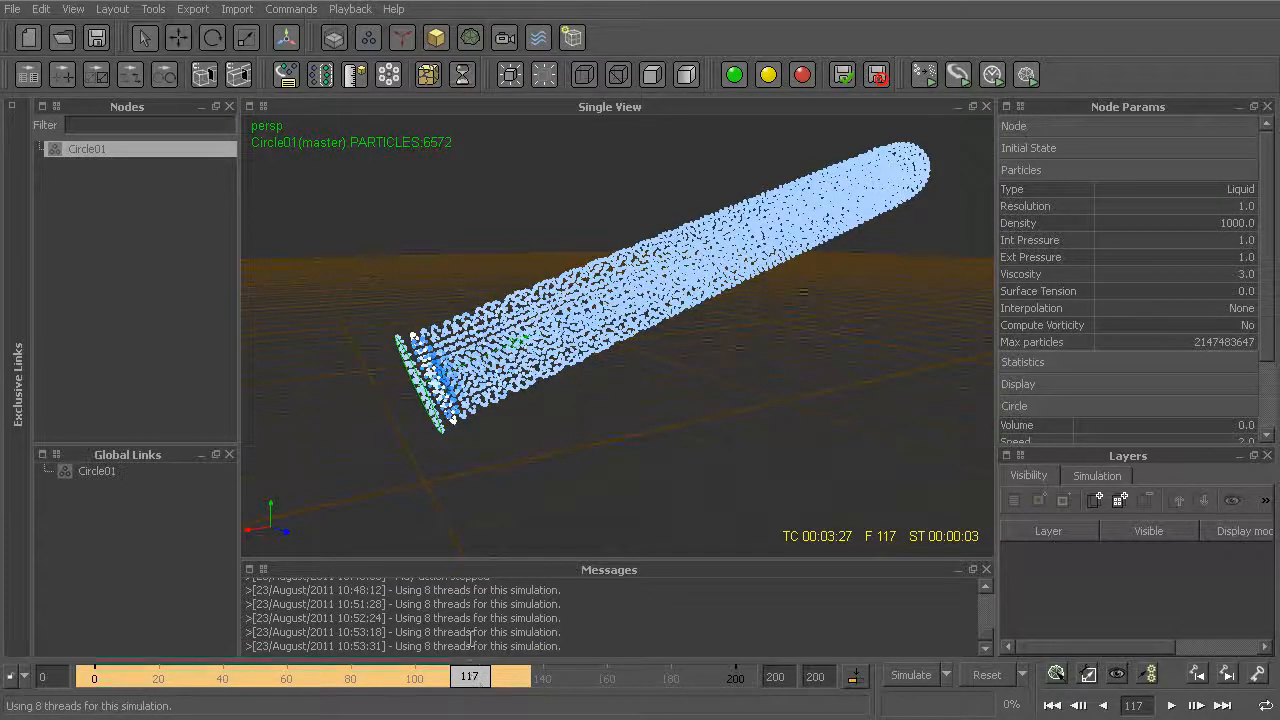
Step: Reset all simulation data and add a square emitter to the scene
left_click_drag(563, 499, 558, 488, "alt")
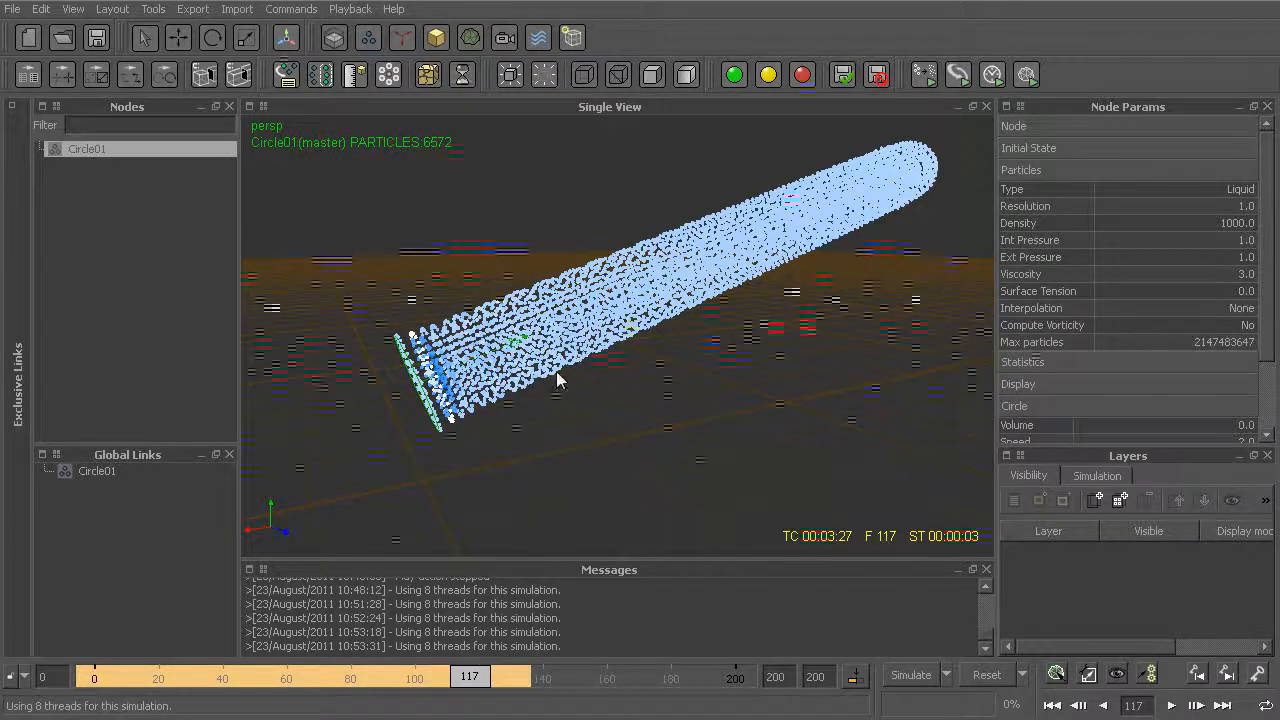
key("alt+r")
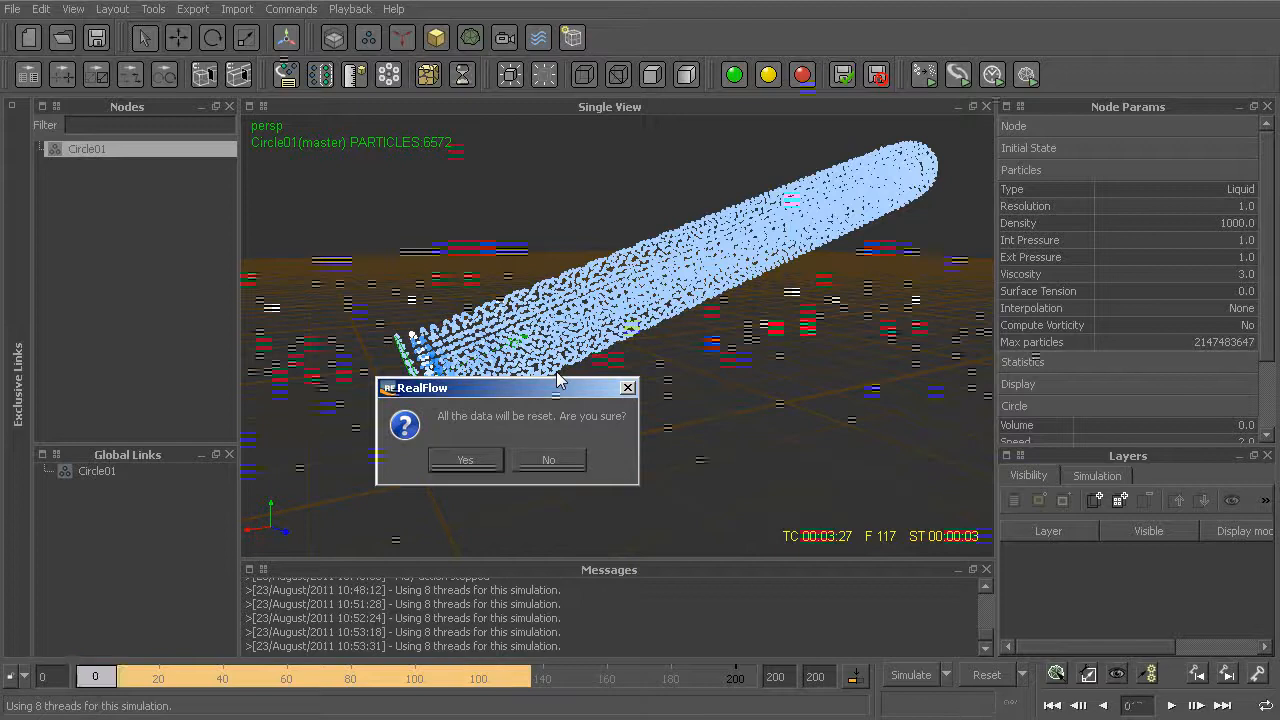
key("Return")
left_click(369, 39)
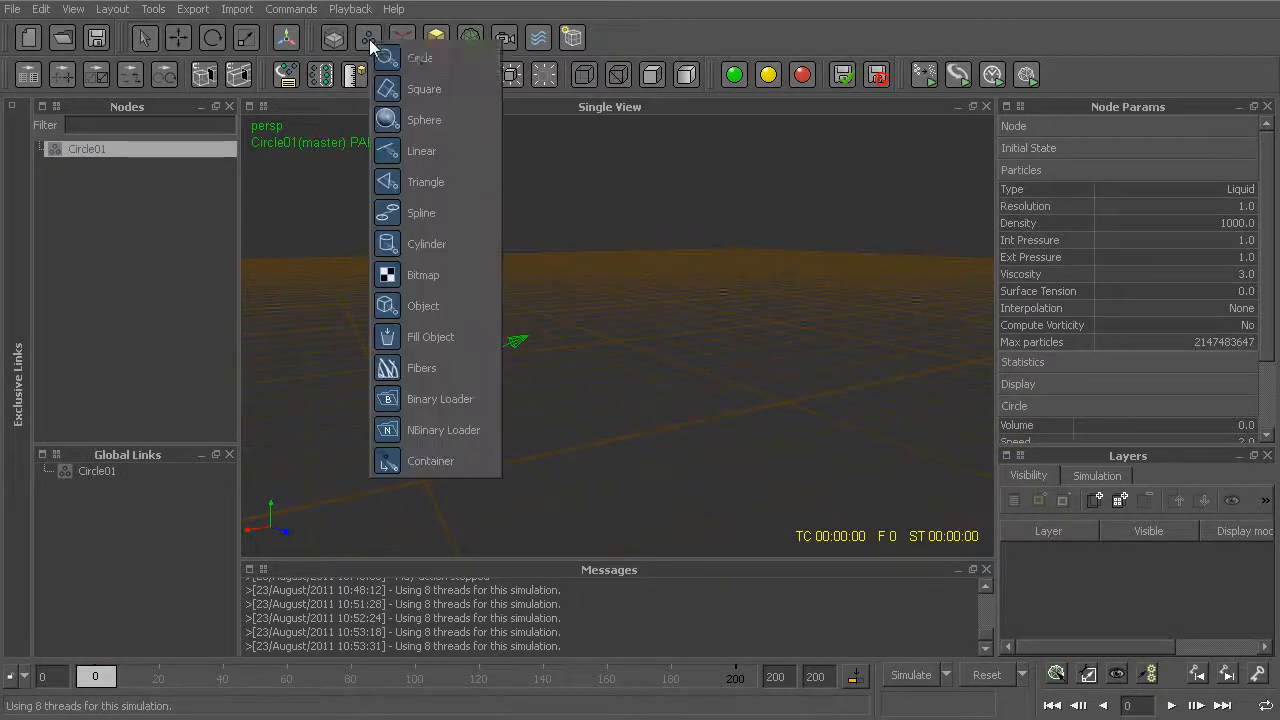
left_click(443, 89)
left_click_drag(527, 395, 504, 338, "alt")
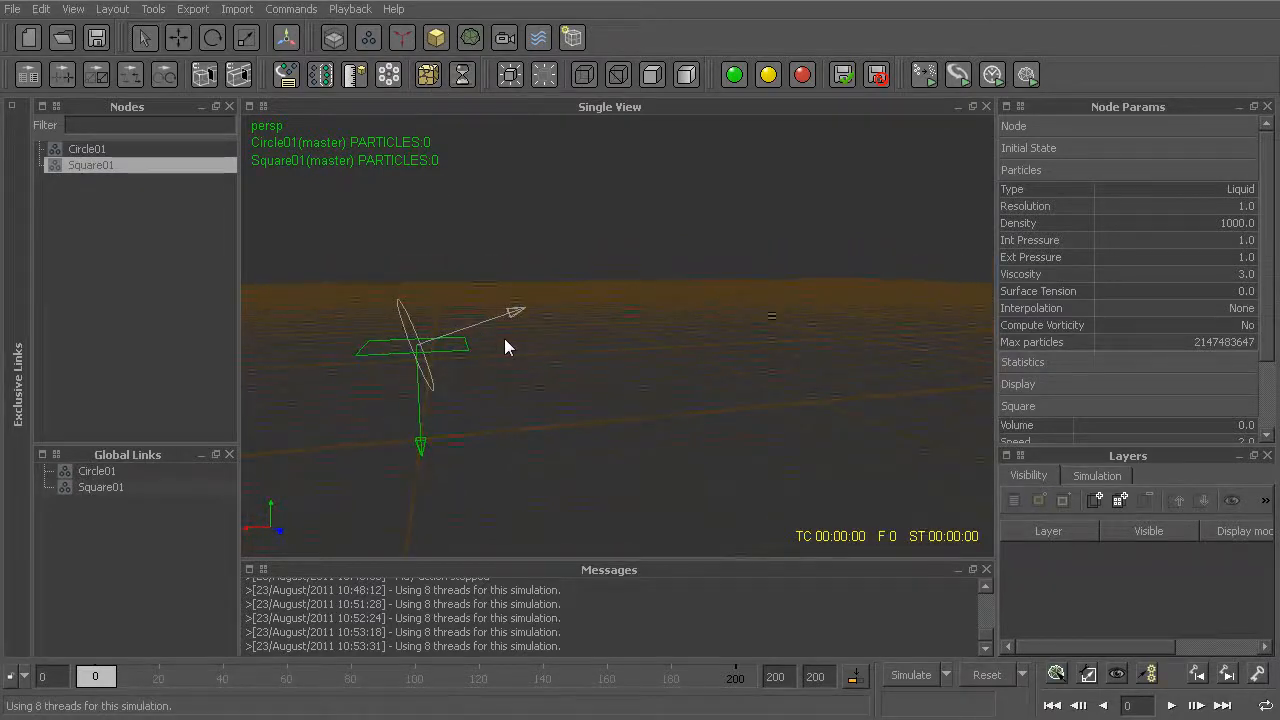
Step: Move the square emitter along the X axis to the far side of the circle emitter's stream and rotate it to face the circle emitter
left_click(183, 36)
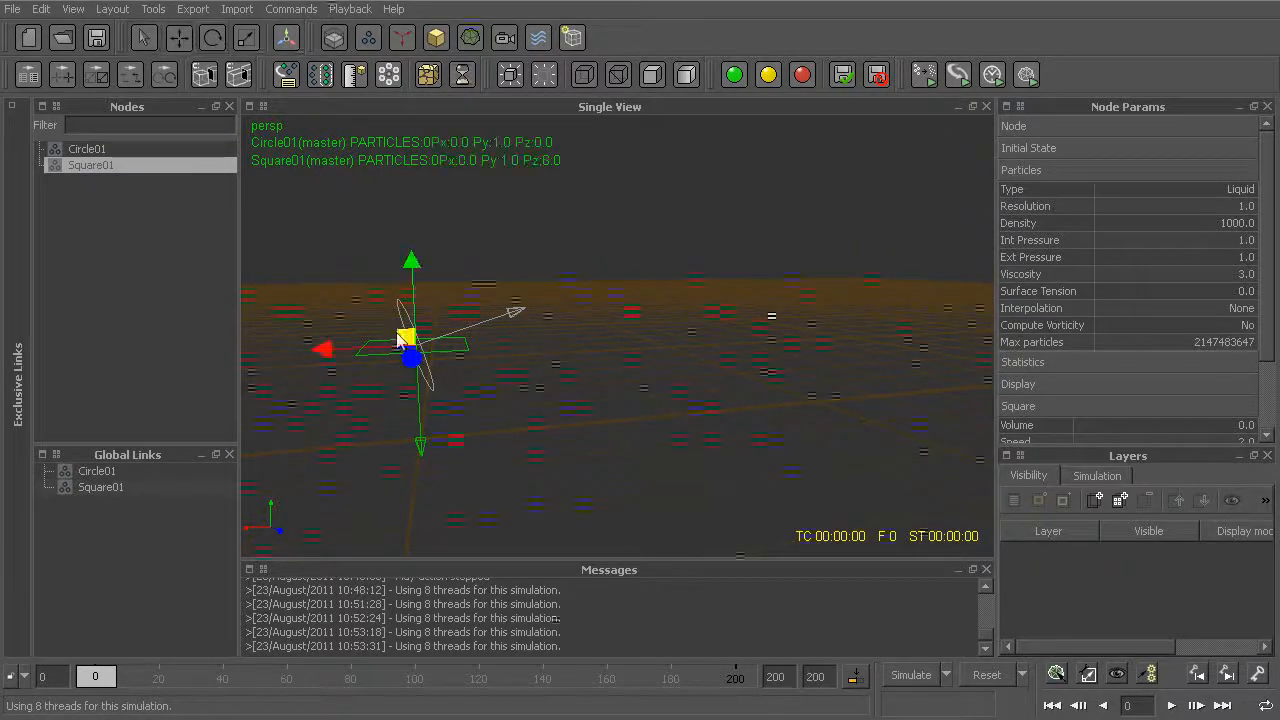
left_click_drag(323, 349, 826, 290)
left_click(212, 38)
left_click_drag(703, 352, 674, 405, "alt")
Step: Simulate both emitters from frame 0 to frame 106 and inspect how the two particle streams collide
key("alt+a")
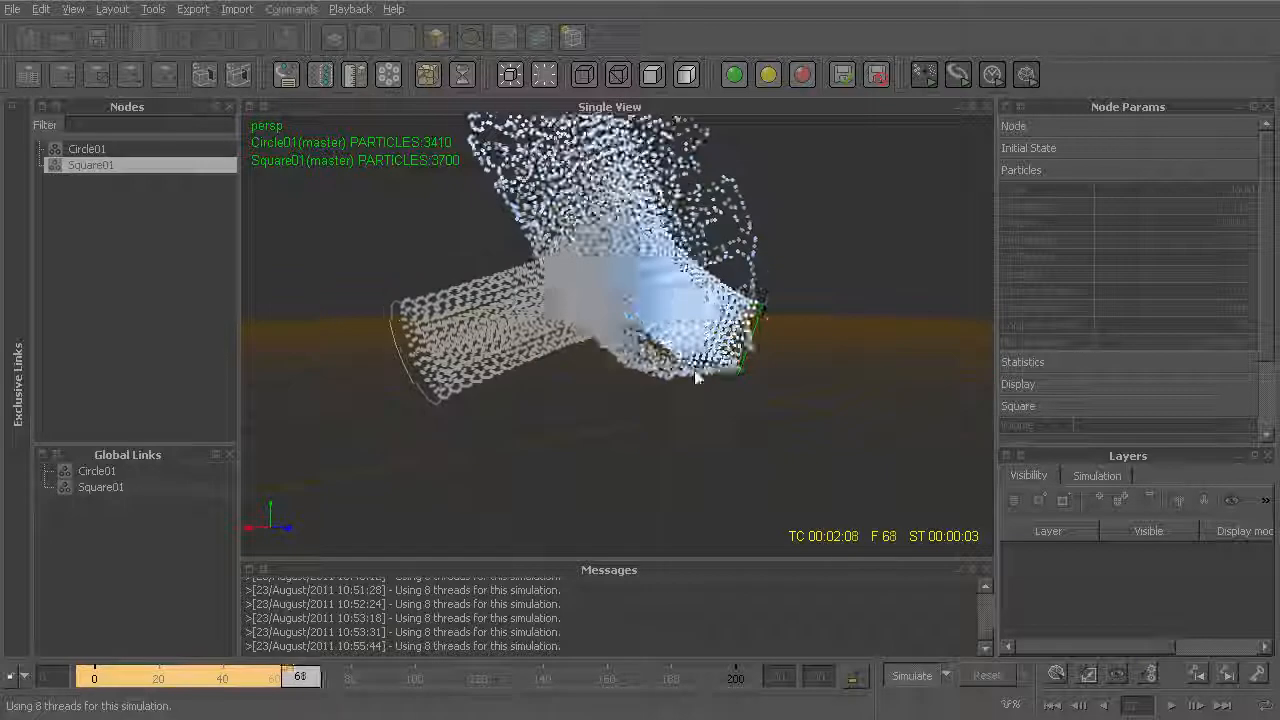
right_click_drag(696, 425, 774, 426, "alt")
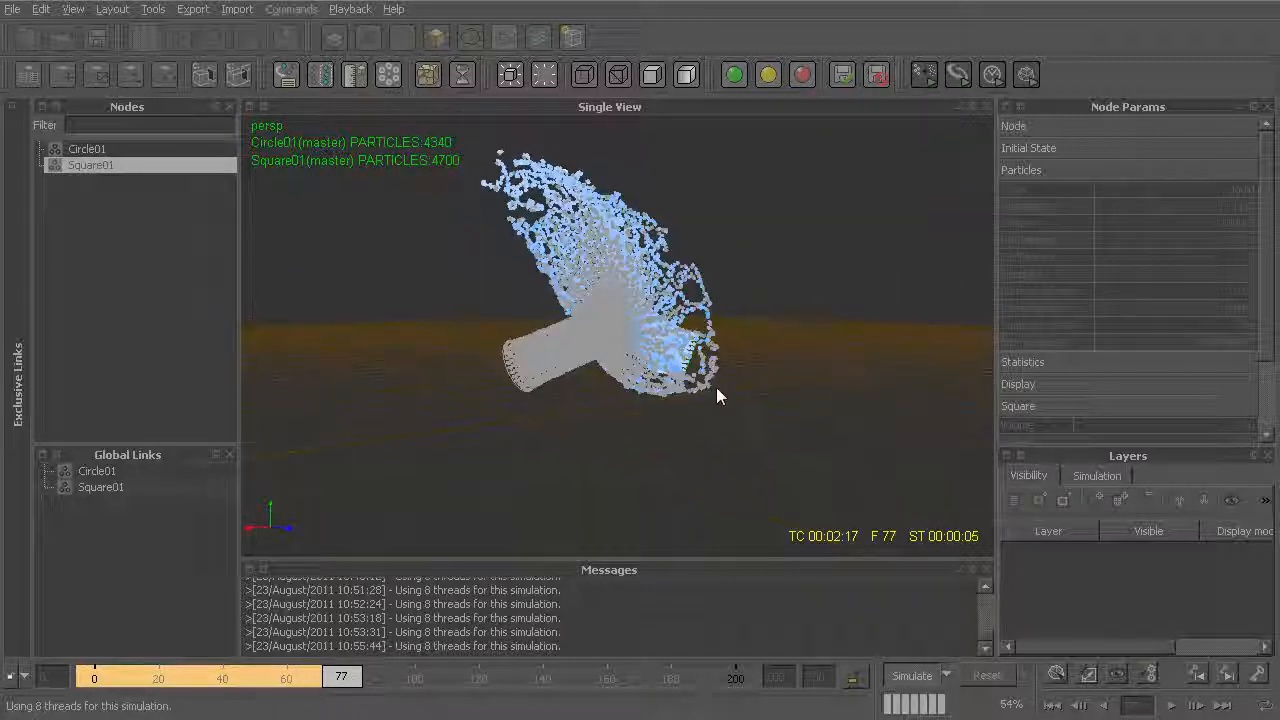
mouse_move(698, 430)
left_mouse_down("alt")
mouse_move(466, 449)
mouse_move(677, 444)
mouse_move(557, 443)
mouse_move(712, 430)
left_mouse_up("alt")
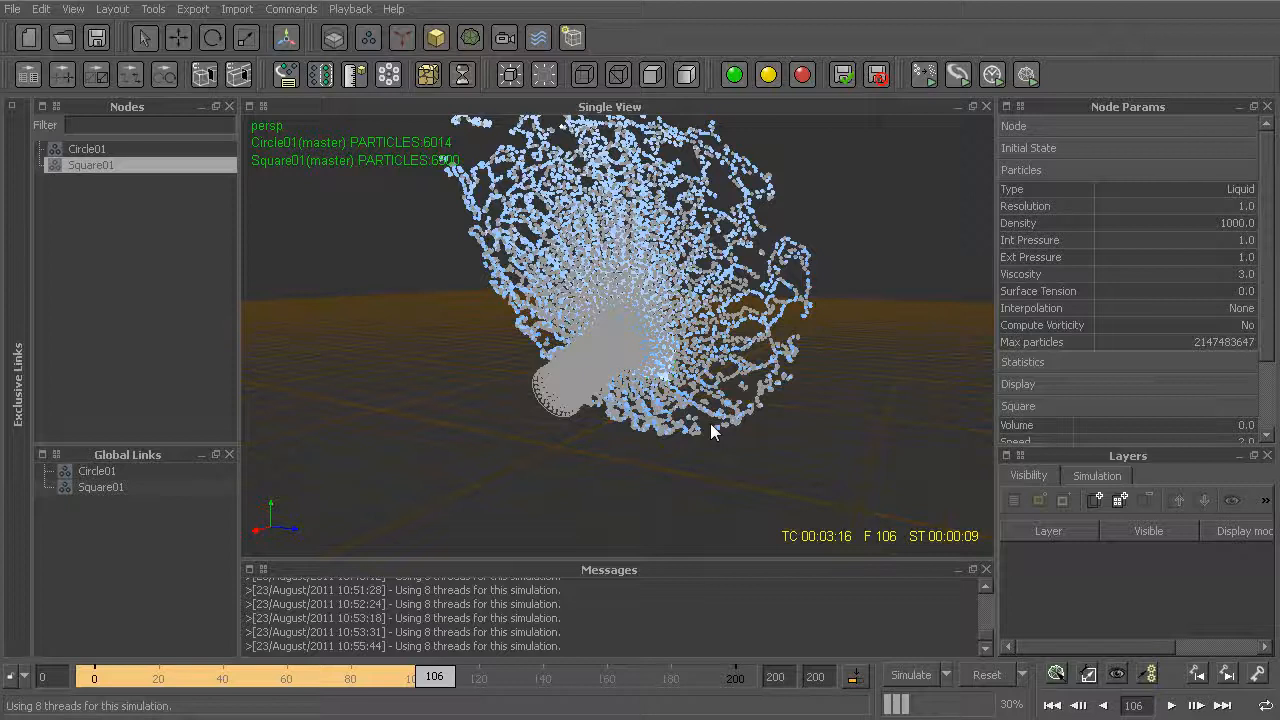
mouse_move(706, 345)
left_mouse_down("alt")
mouse_move(686, 334)
mouse_move(678, 405)
left_mouse_up("alt")
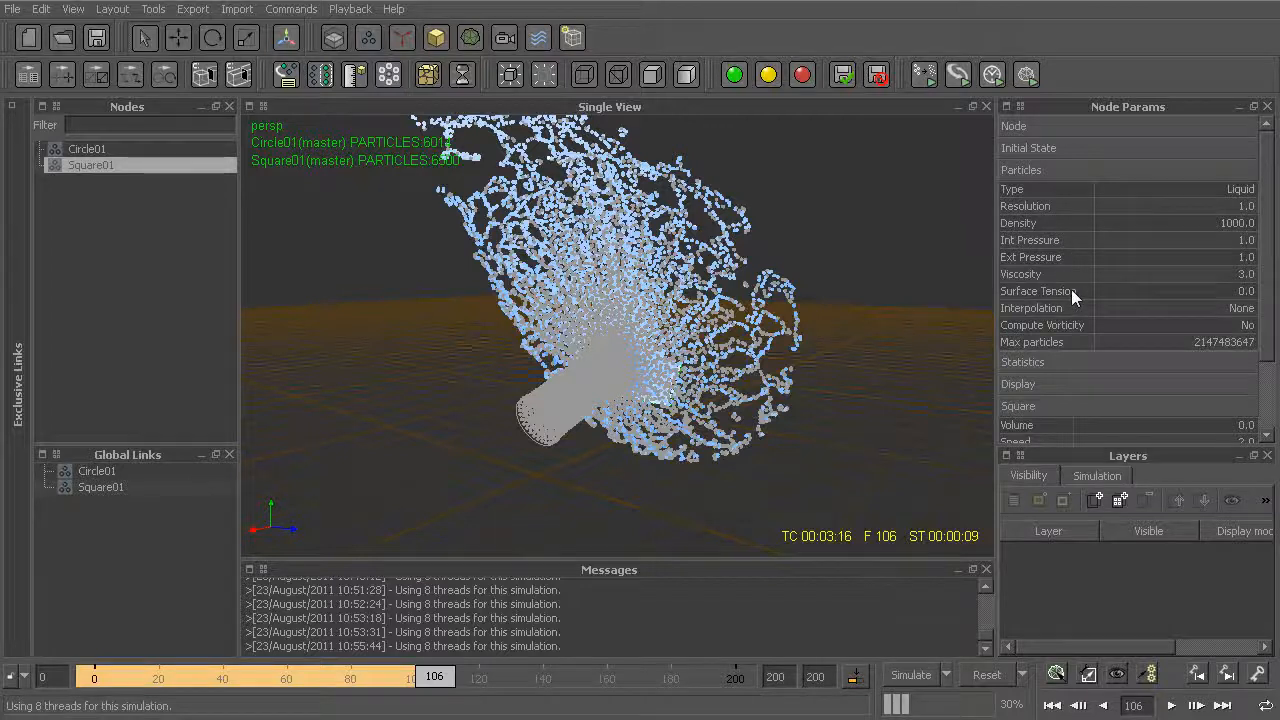
Step: Examine the square emitter's Density, Viscosity and Surface Tension parameters against the simulated particle splash
left_click(1079, 226)
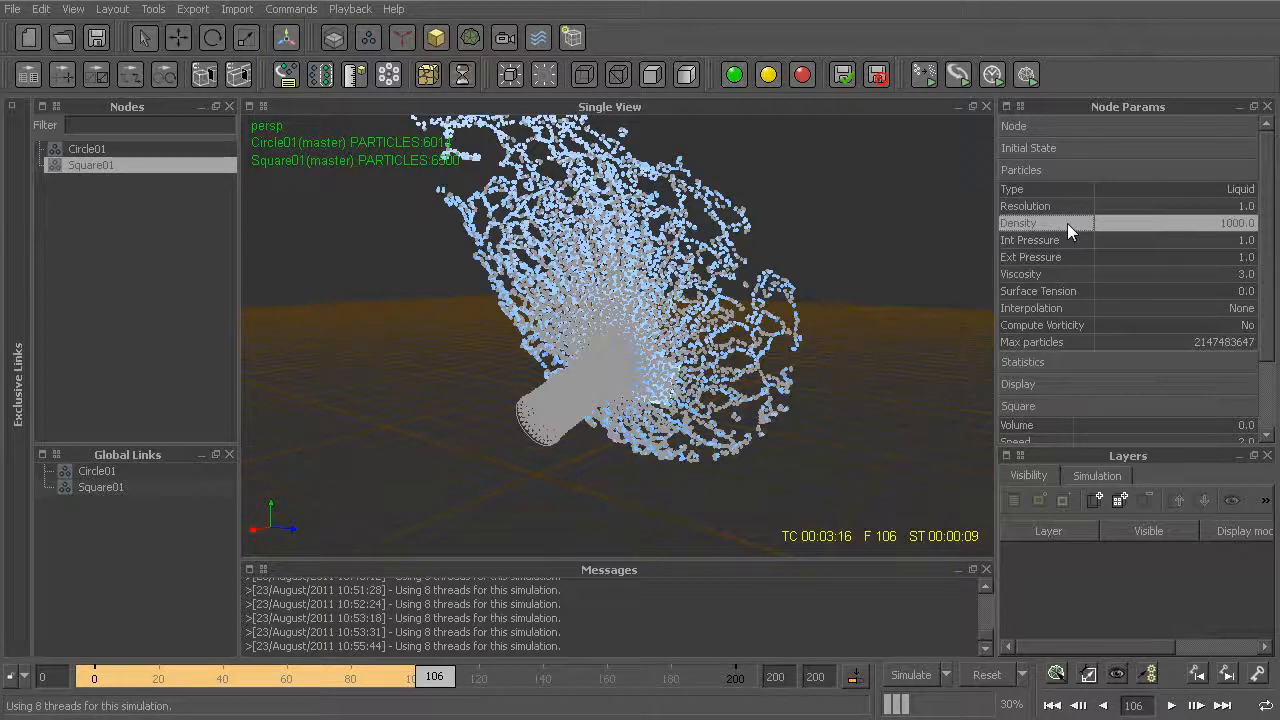
left_click_drag(798, 278, 778, 372, "alt")
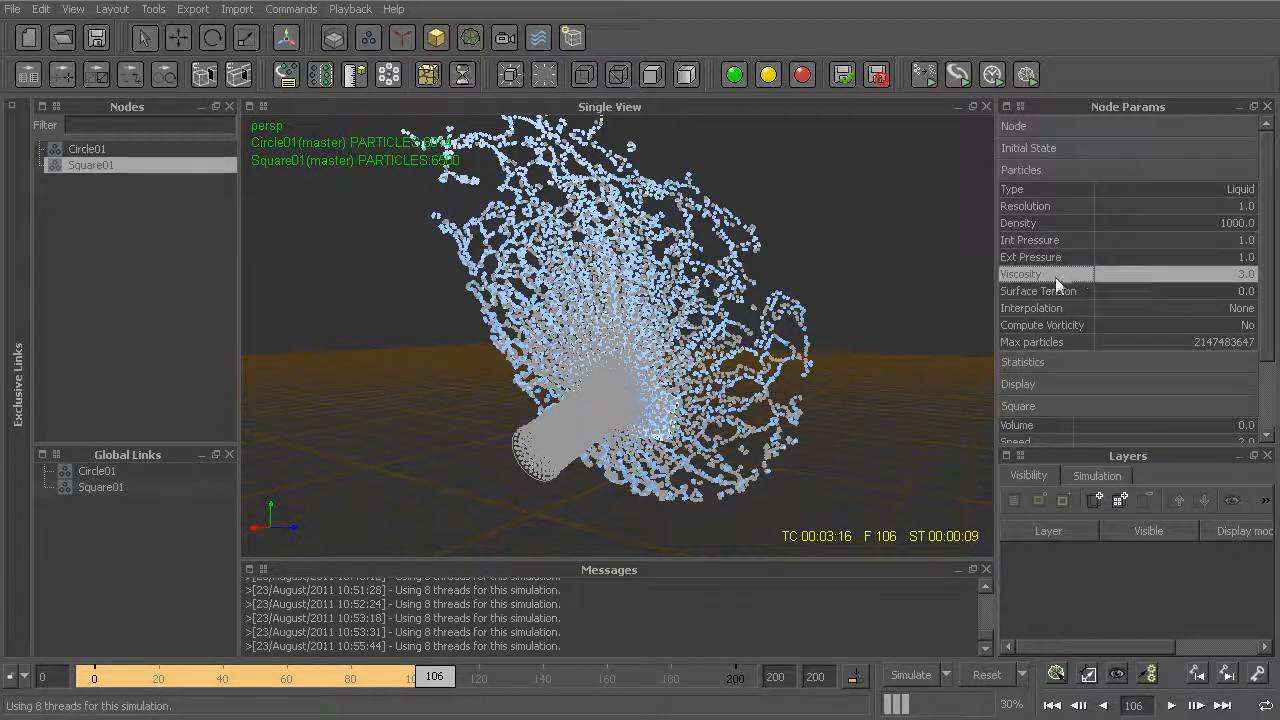
left_click_drag(814, 314, 760, 350, "alt")
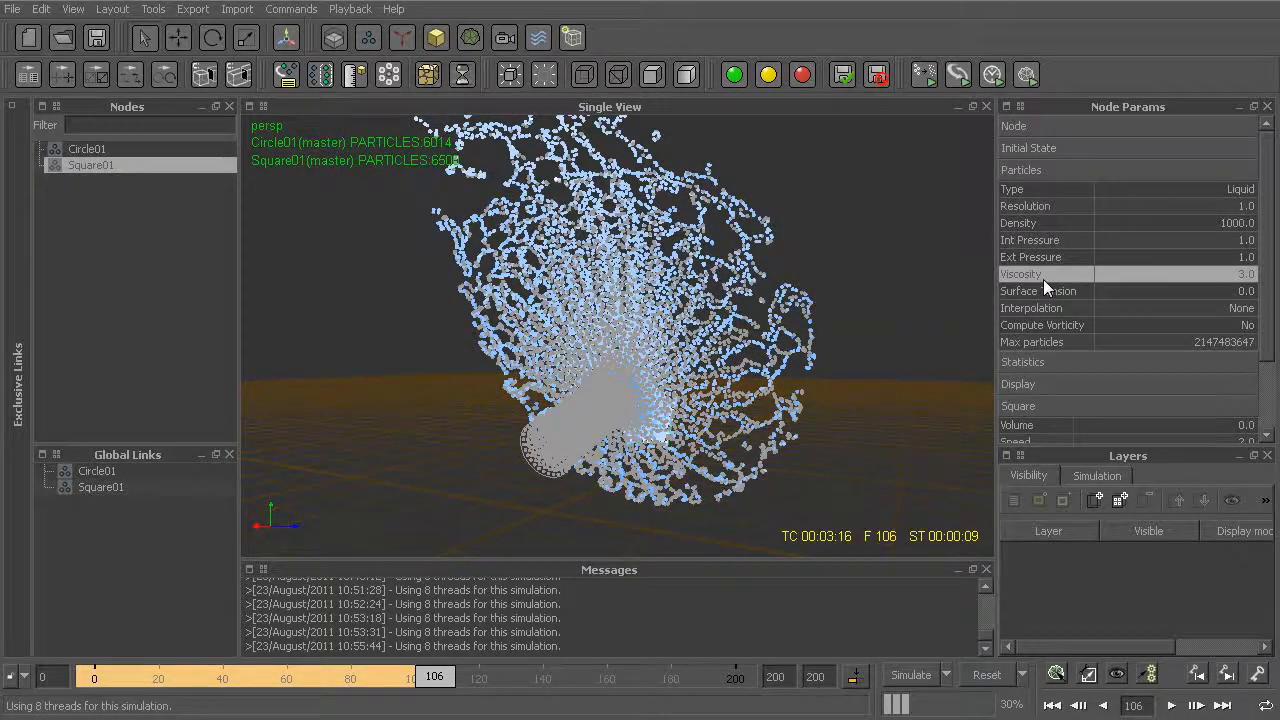
left_click(1163, 279)
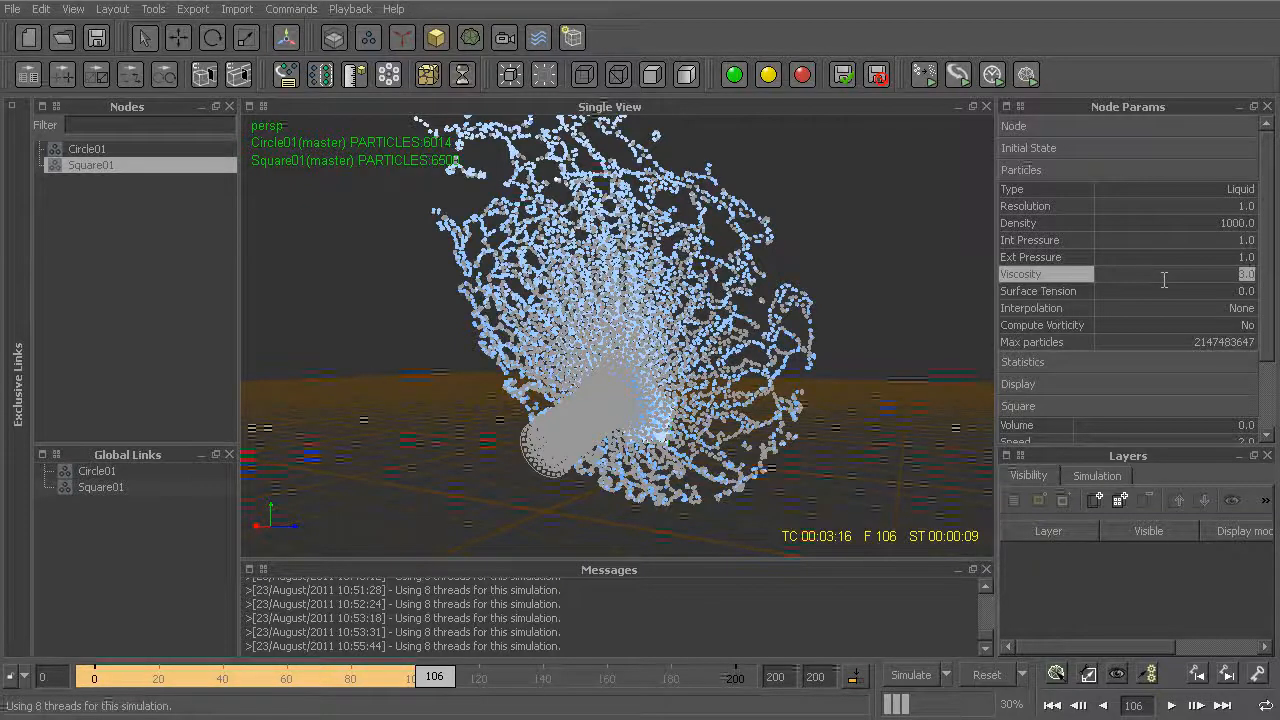
left_click(1073, 292)
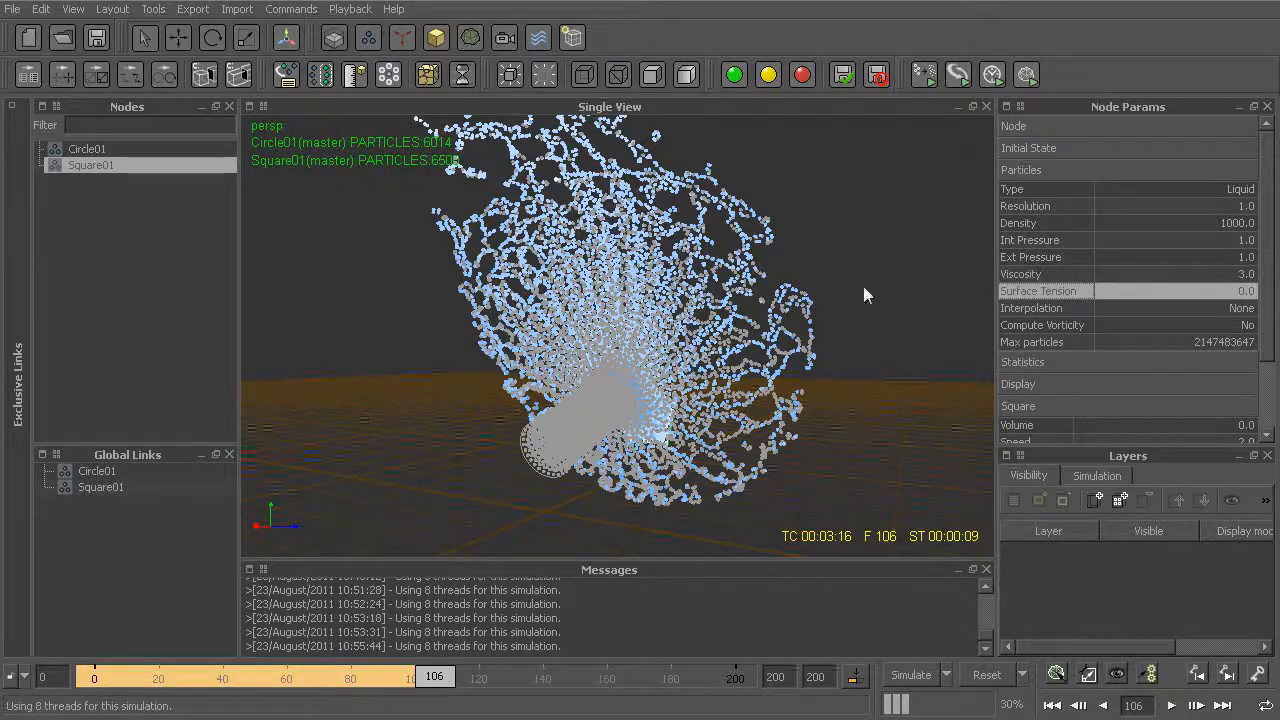
left_click_drag(648, 172, 665, 232, "alt")
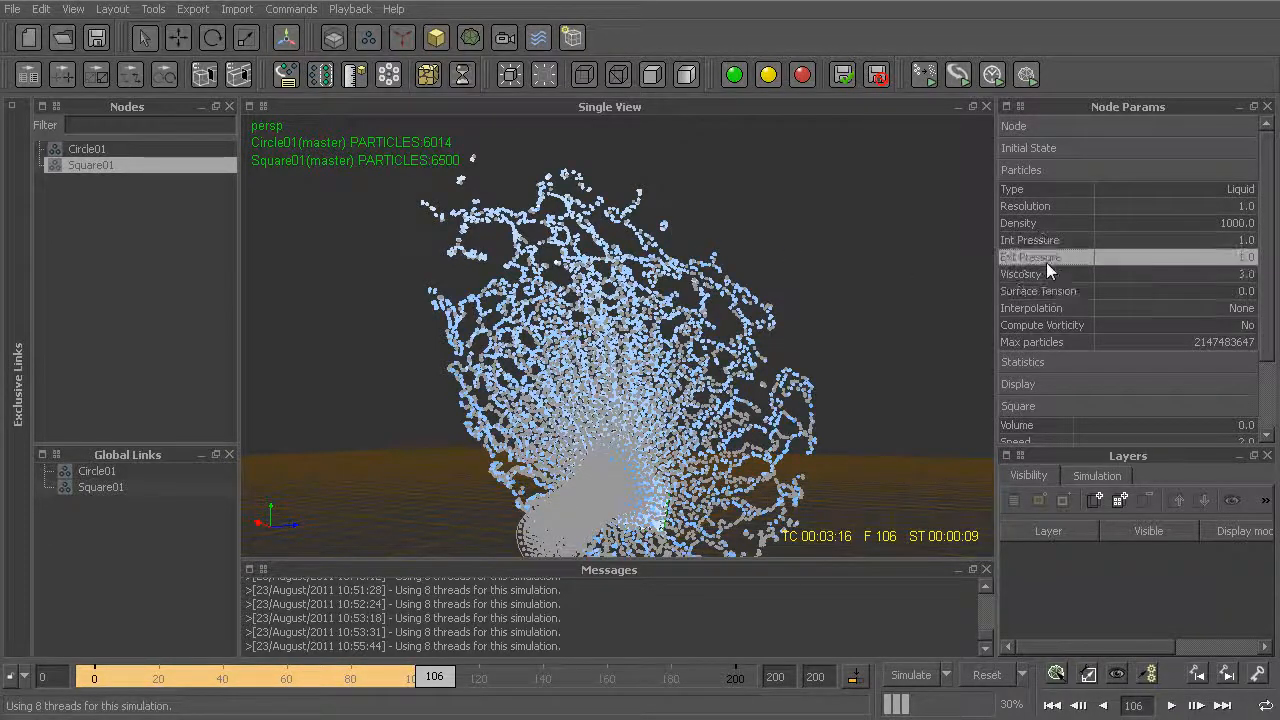
Step: Compare the square emitter's Int Pressure, Ext Pressure, Viscosity and Surface Tension settings in its particle parameters
left_click(1045, 291)
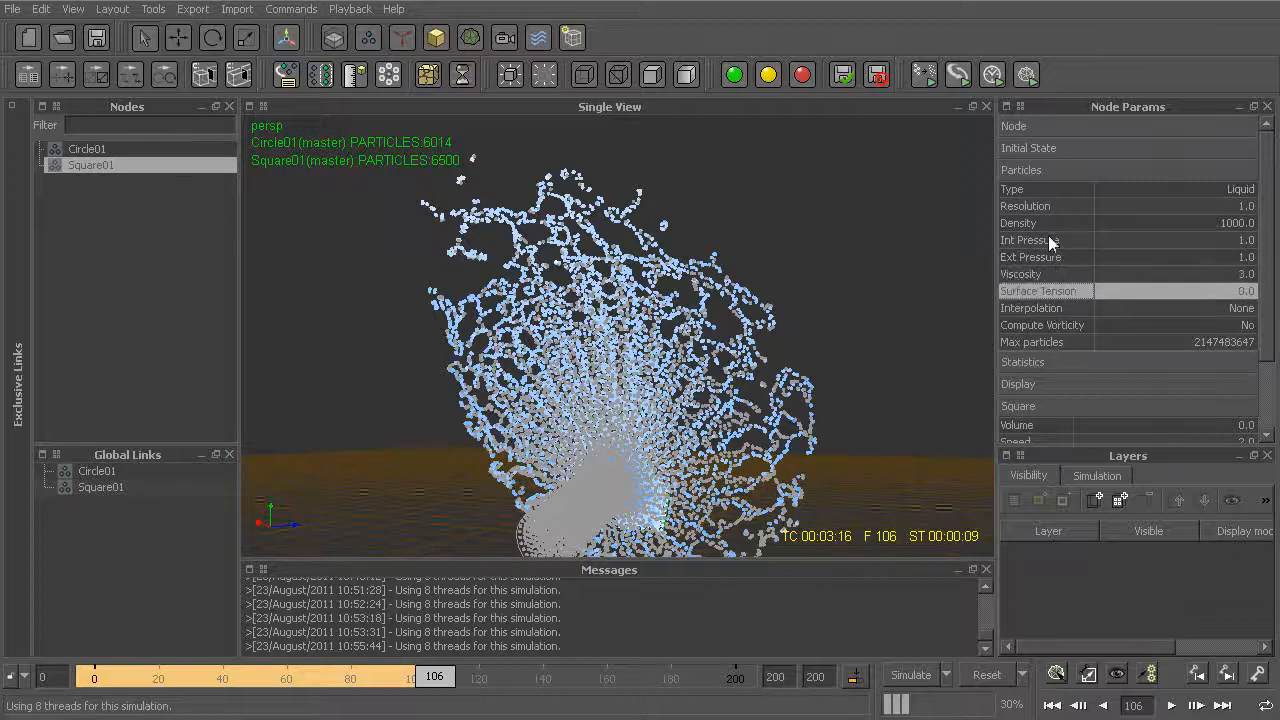
left_click(1048, 242)
left_click(1046, 256)
left_click(1053, 240)
left_click(1050, 256)
left_click(1050, 273)
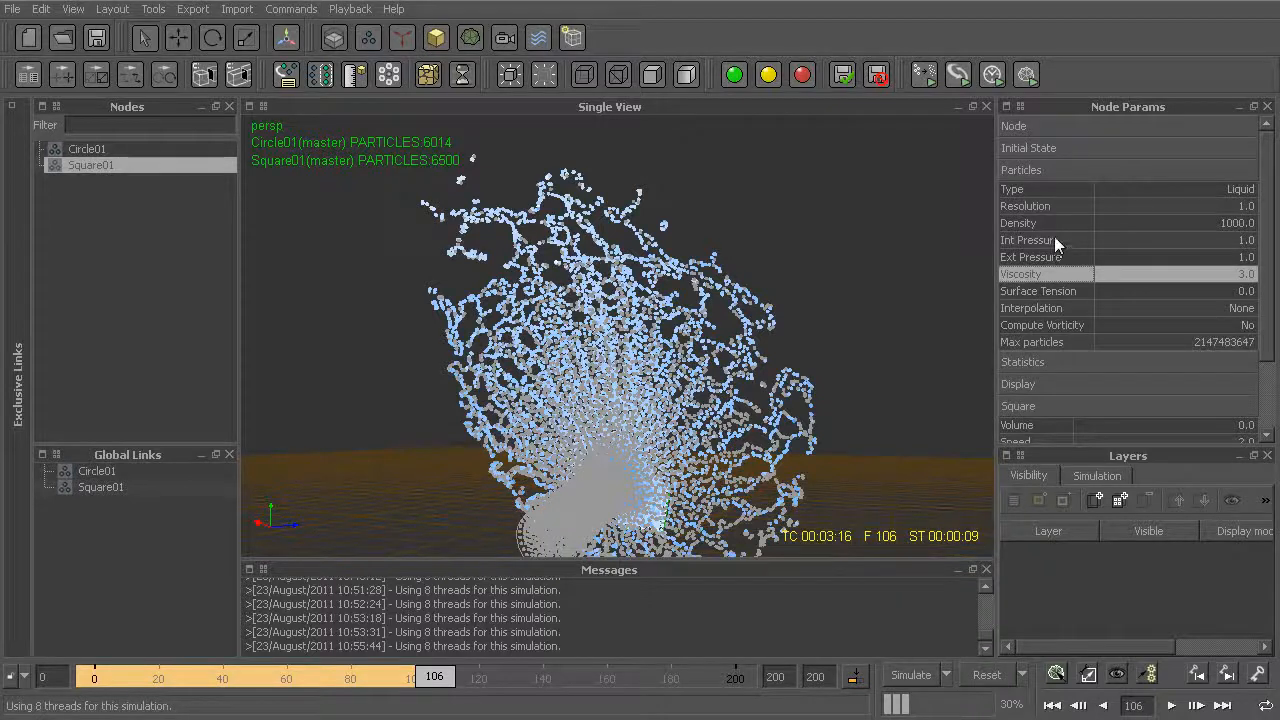
left_click(1054, 238)
left_click(1052, 255)
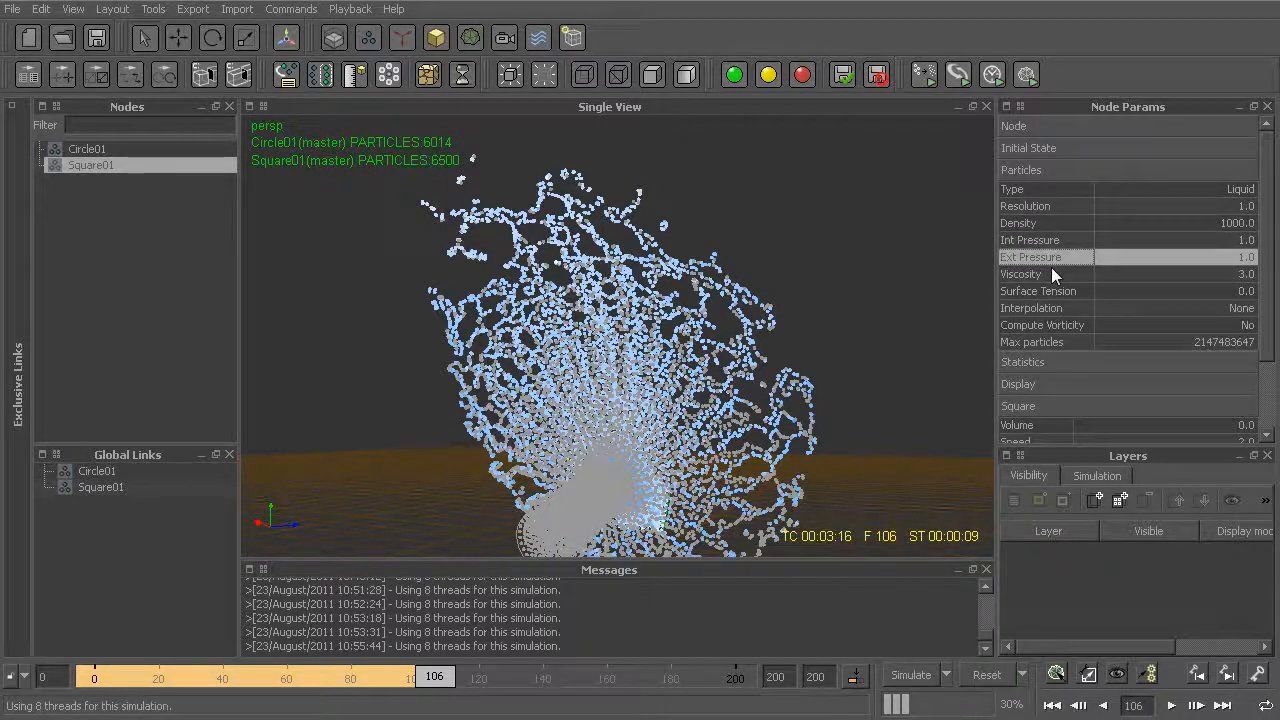
left_click(1051, 273)
left_click(1051, 290)
left_click(1051, 242)
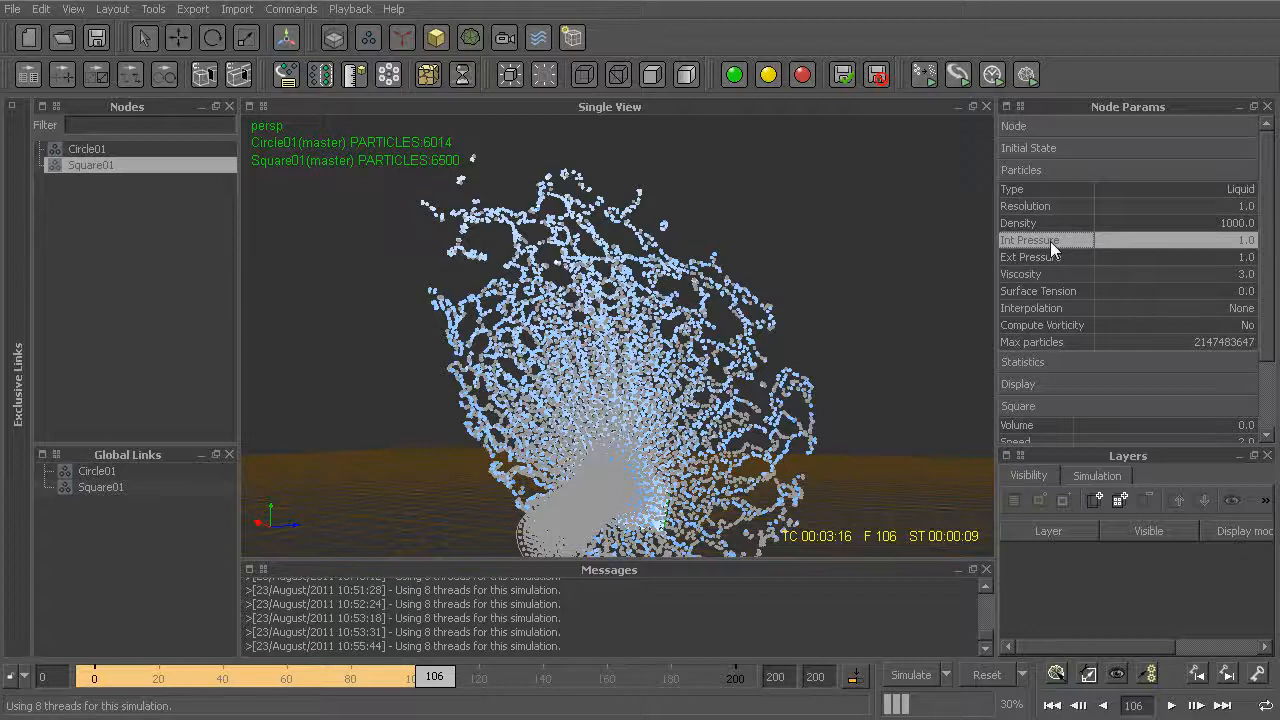
left_click(1050, 257)
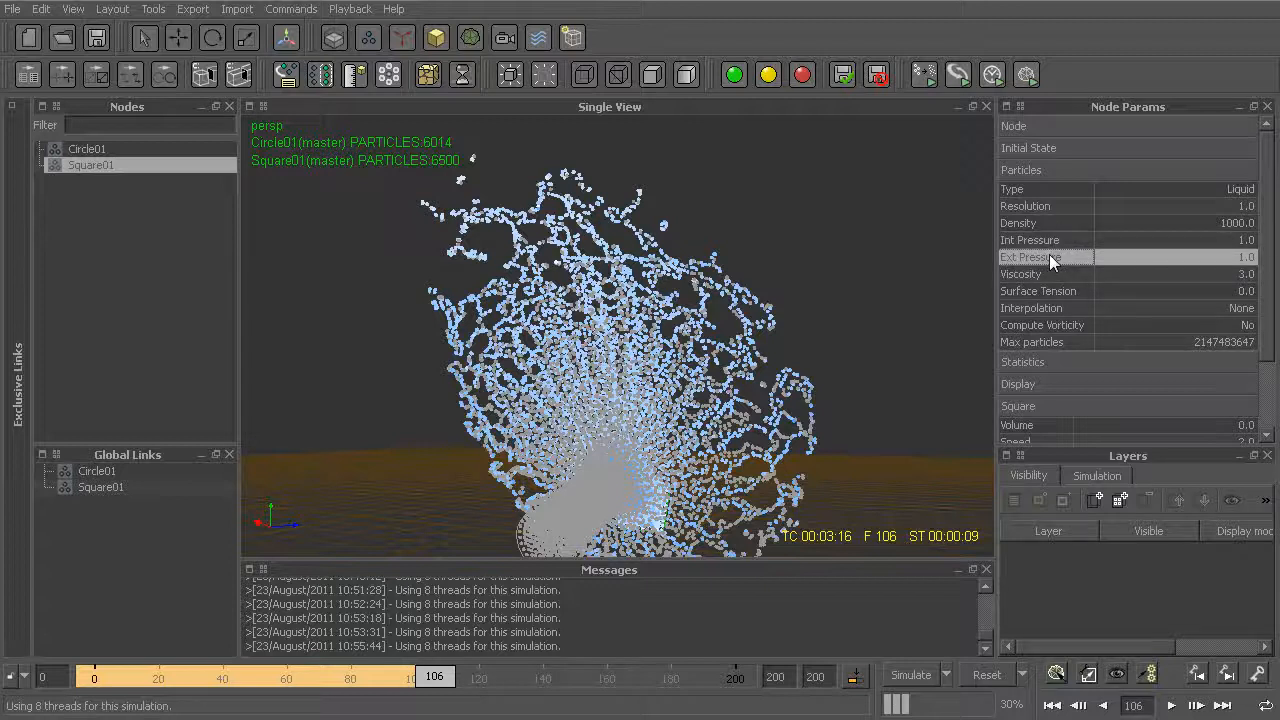
Step: Examine how the square emitter's Int Pressure, Ext Pressure and Viscosity parameters relate to the shape of the particle splash
left_click(1052, 242)
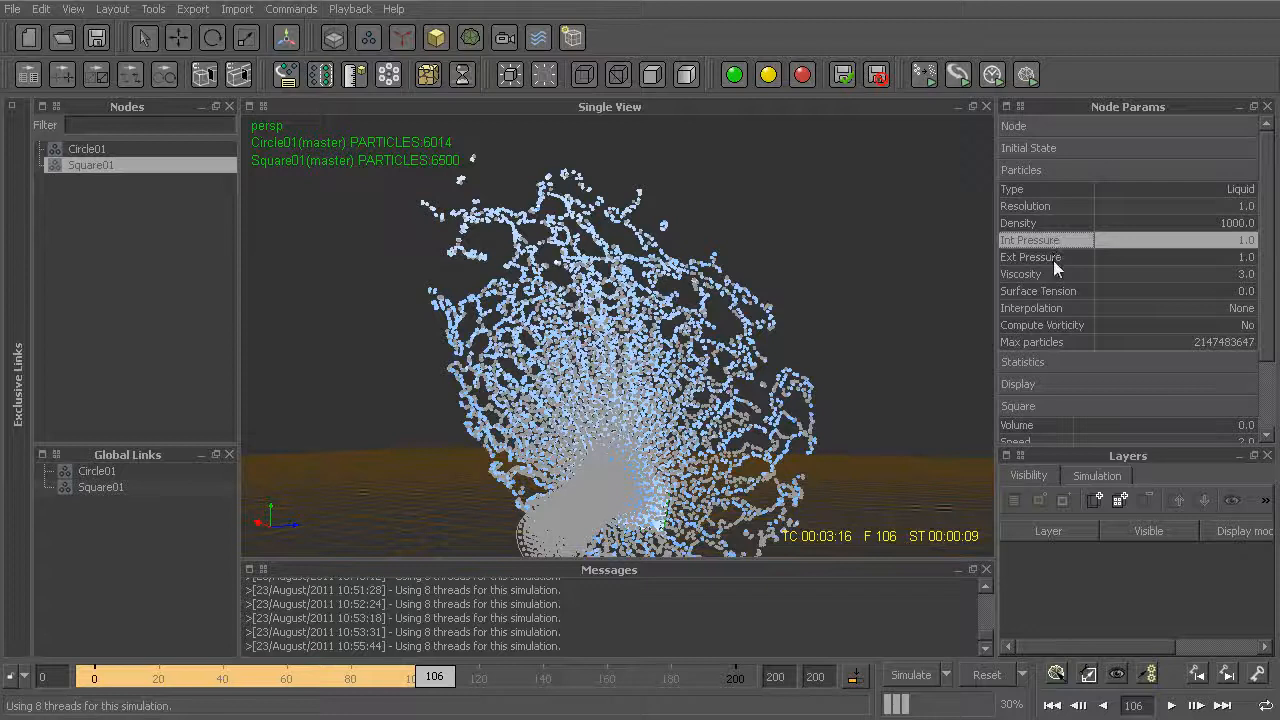
left_click(1049, 272)
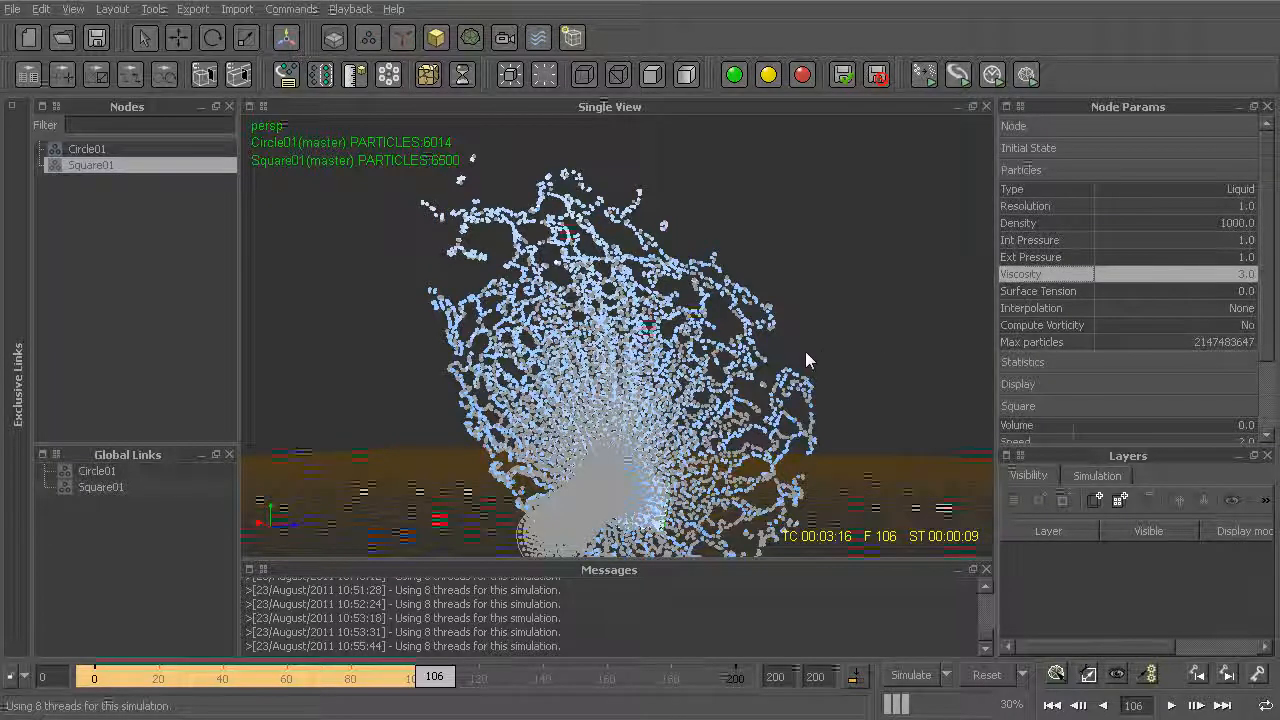
middle_click_drag(806, 351, 799, 318, "alt")
left_click_drag(799, 318, 706, 340, "alt")
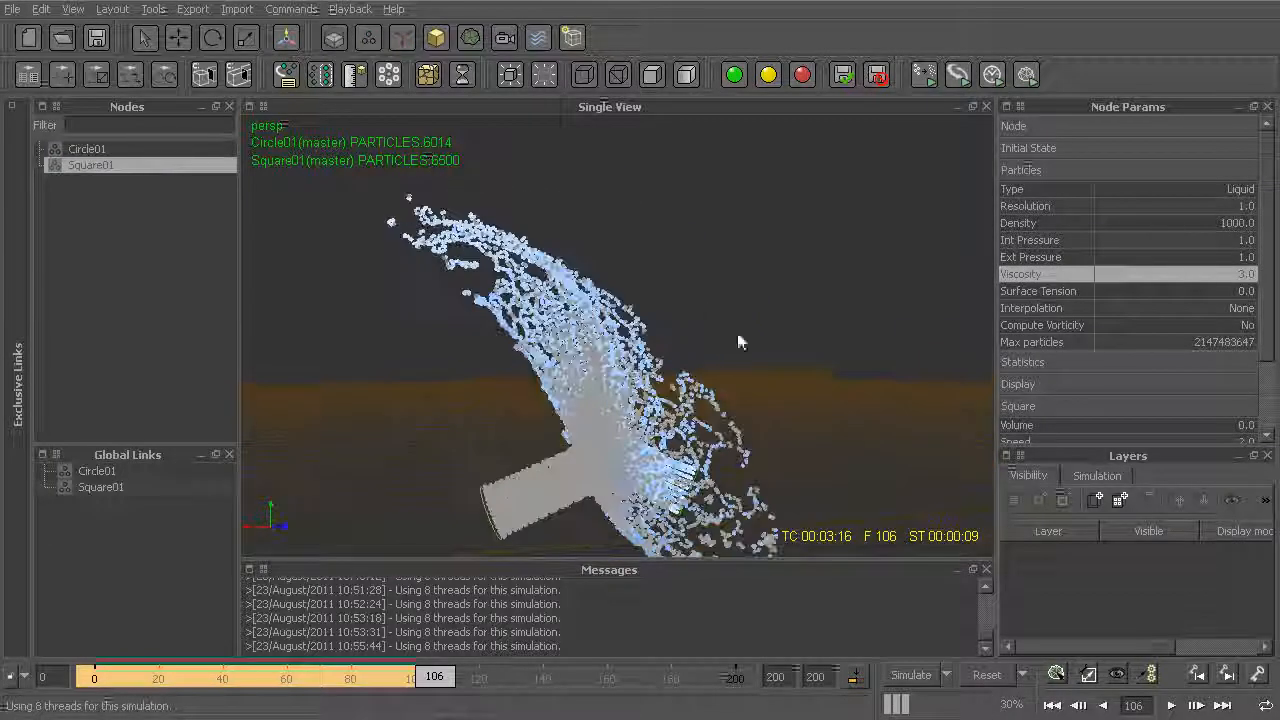
left_click(1041, 240)
left_click(1040, 258)
left_click(1038, 274)
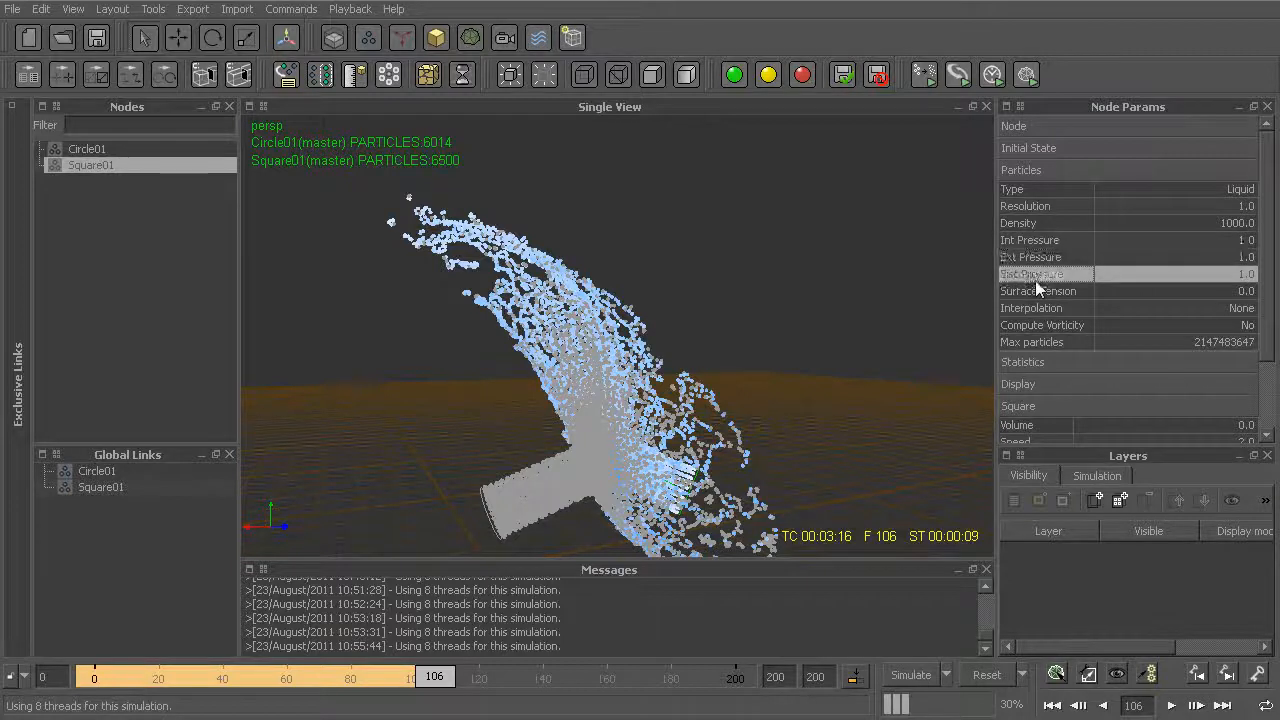
left_click(1044, 242)
left_click(1043, 257)
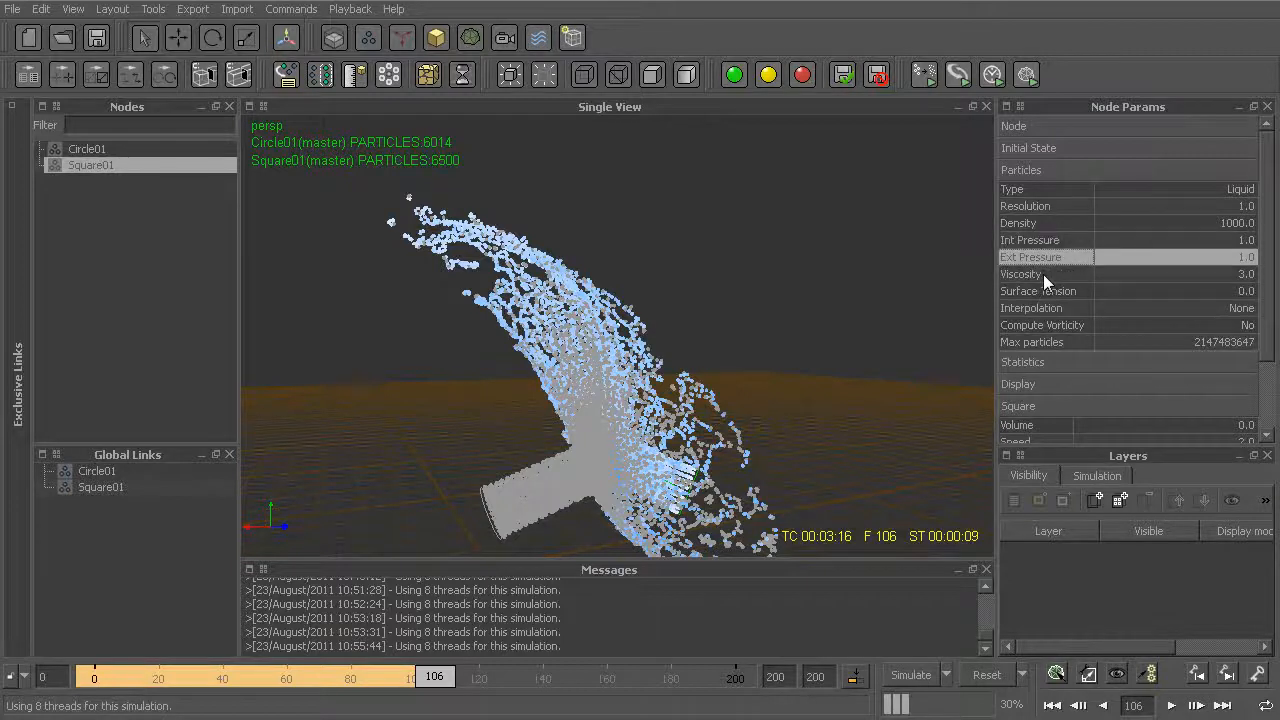
left_click(1043, 274)
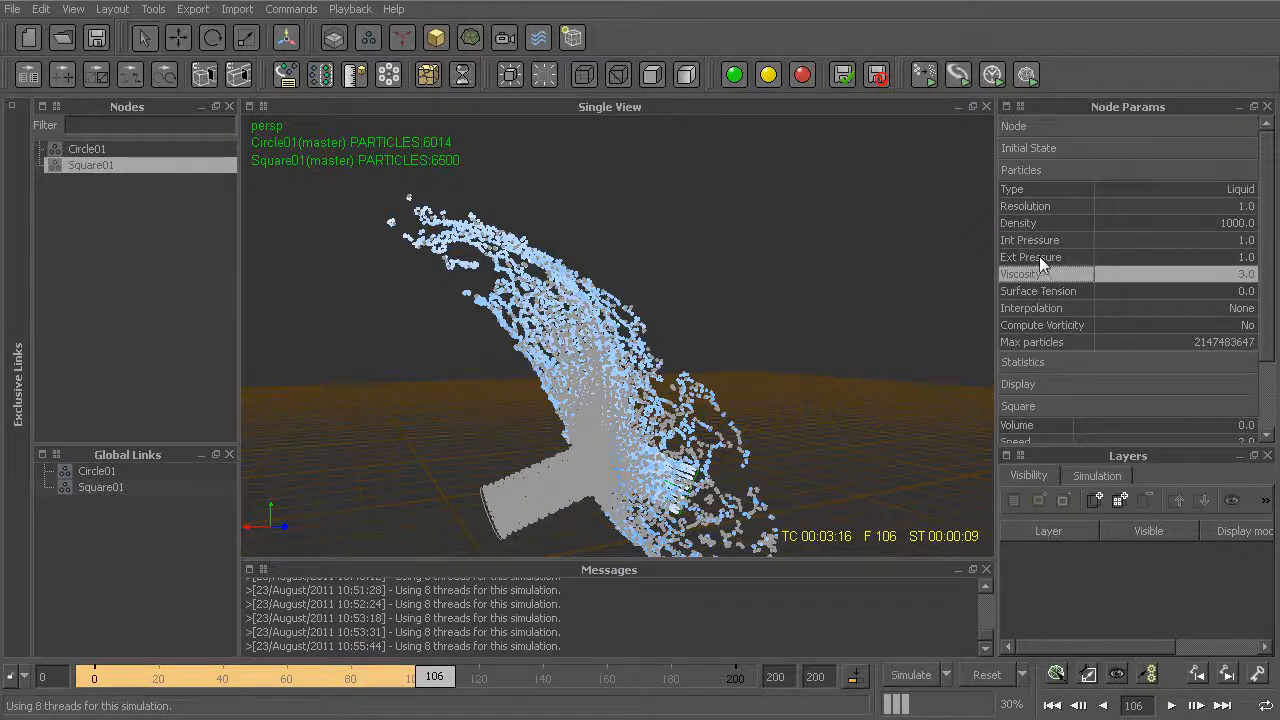
left_click(1034, 242)
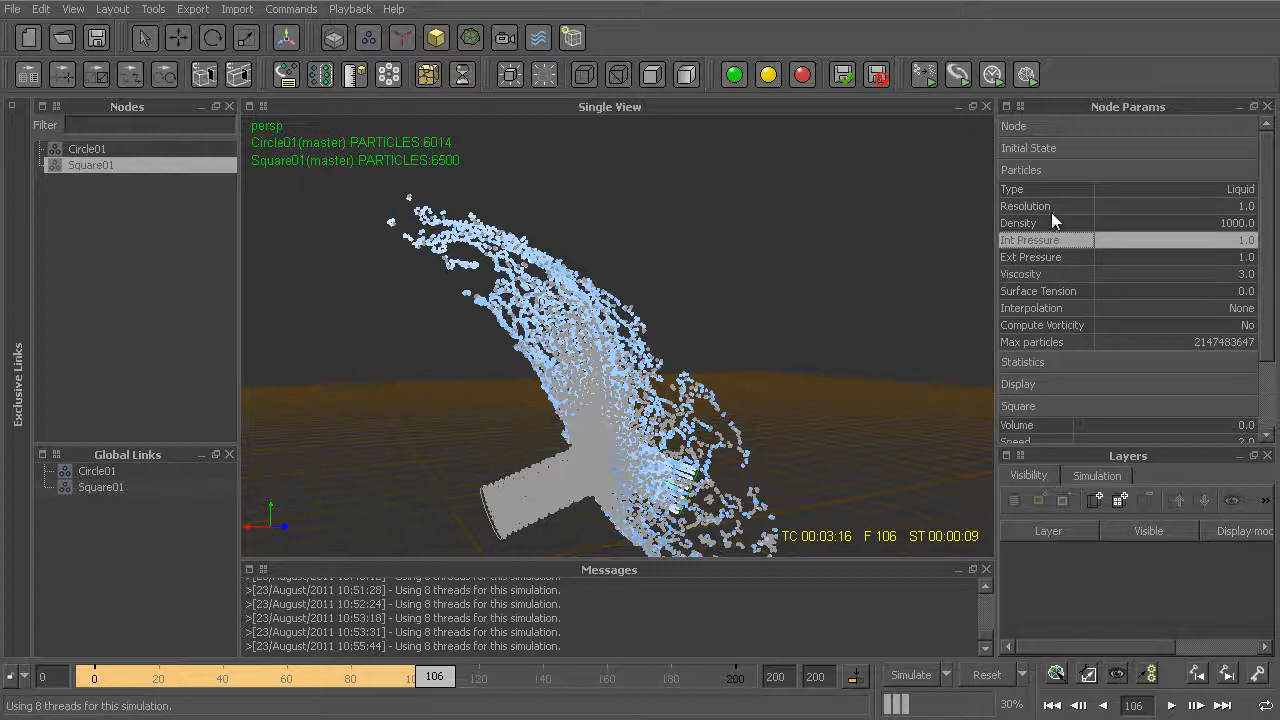
Step: Examine the square emitter's Resolution parameter and inspect the particle detail of the splash from several angles
left_click(1058, 204)
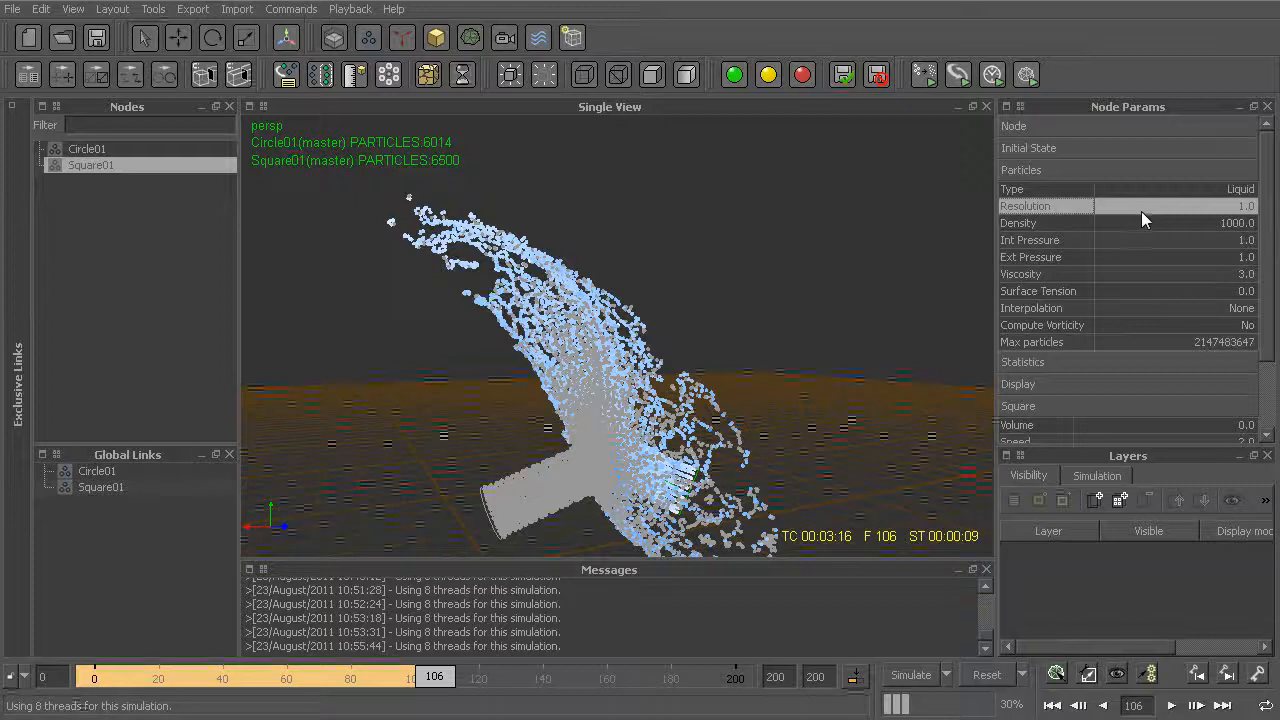
mouse_move(640, 340)
left_mouse_down("alt")
mouse_move(907, 265)
mouse_move(645, 320)
left_mouse_up("alt")
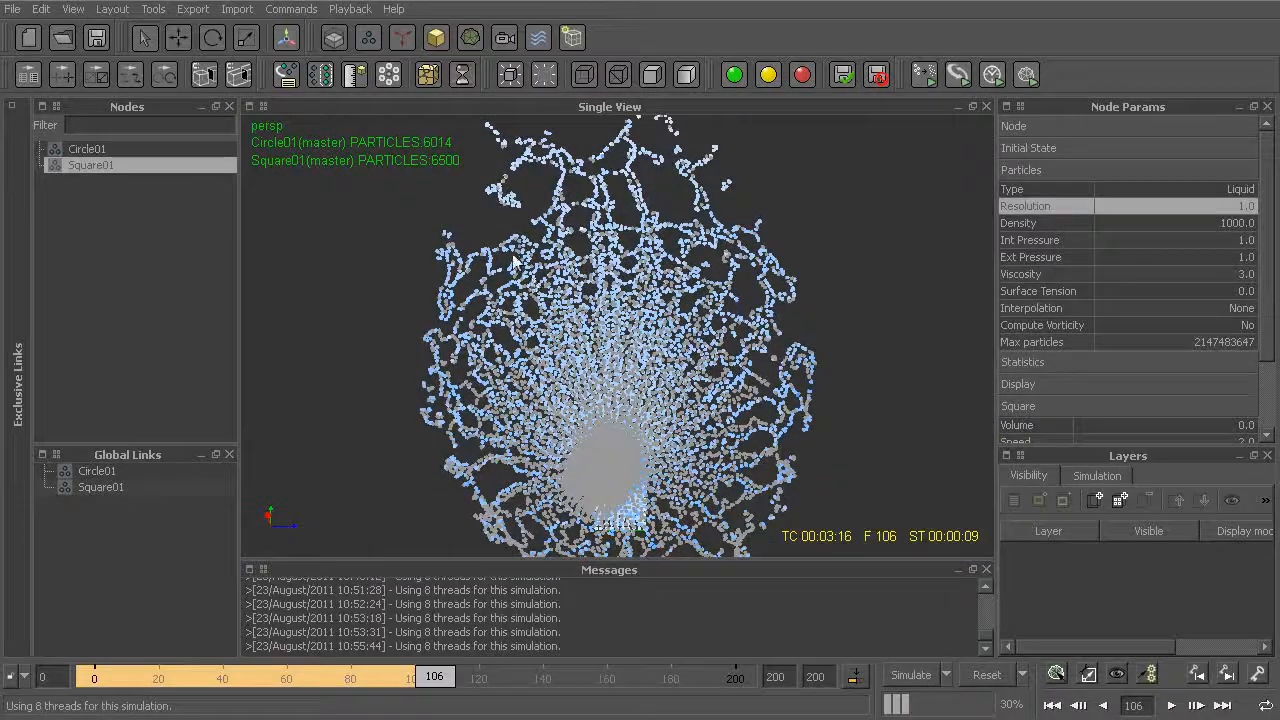
left_click_drag(640, 274, 460, 290, "alt")
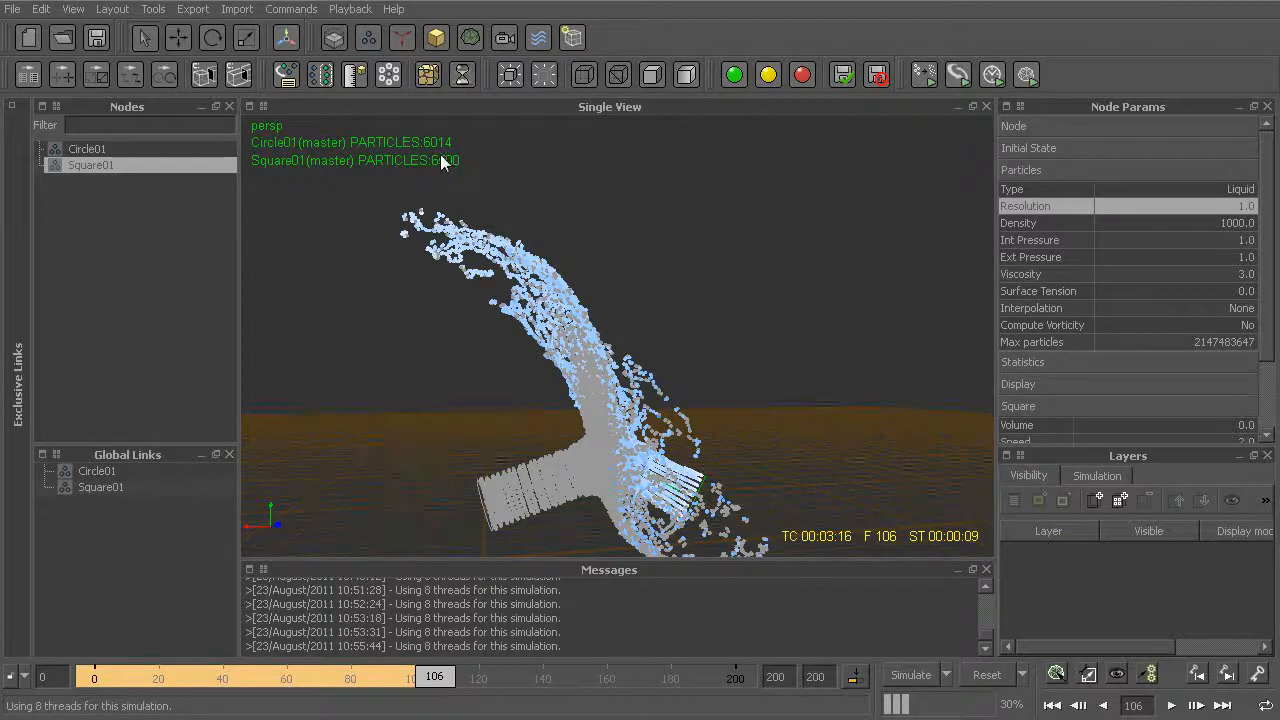
left_click_drag(636, 312, 745, 324, "alt")
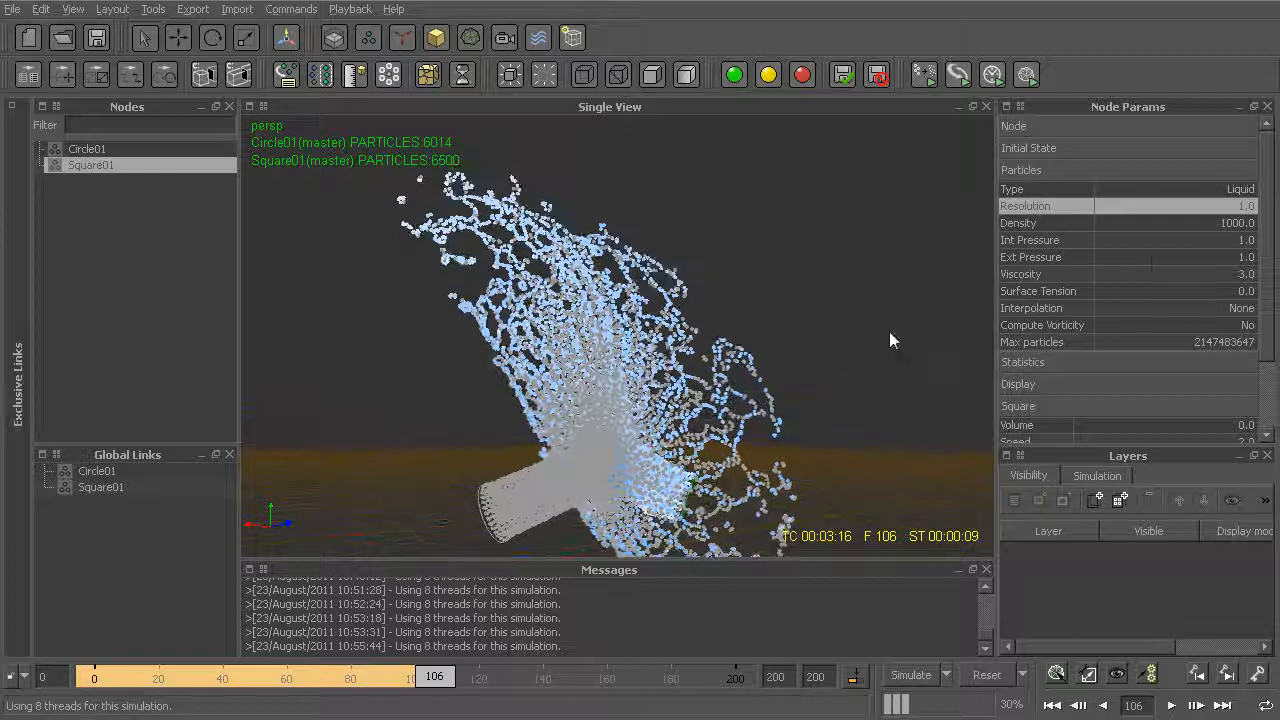
left_click_drag(616, 345, 595, 363, "alt")
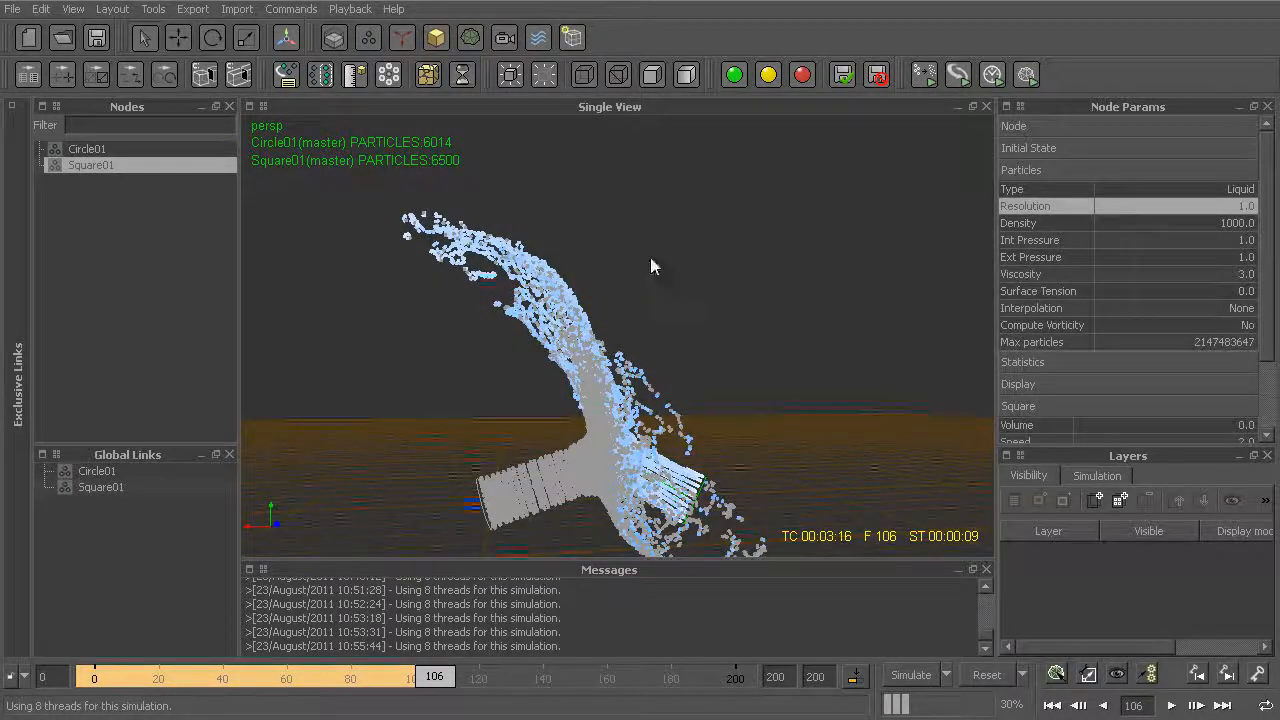
left_click_drag(760, 300, 660, 297, "alt")
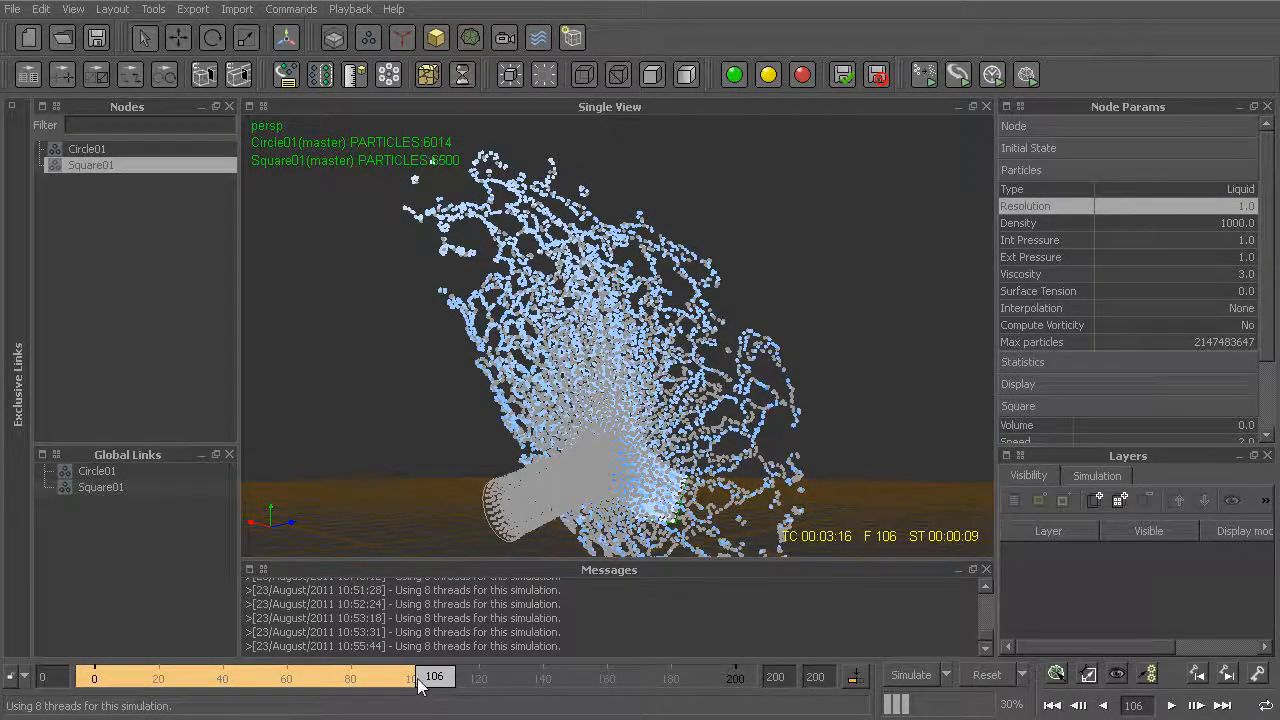
left_click_drag(634, 386, 632, 352, "alt")
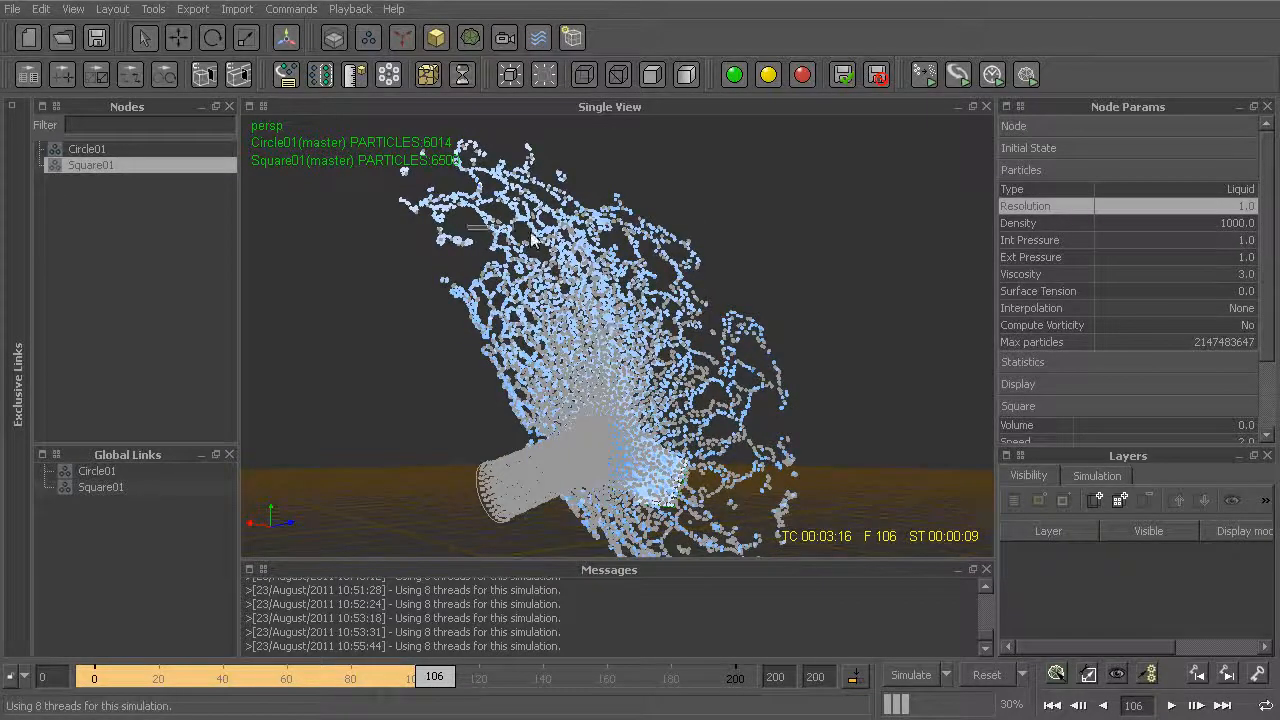
Step: Select both the circle and square emitters and set their particle Resolution to 5.0
left_click_drag(470, 226, 627, 265)
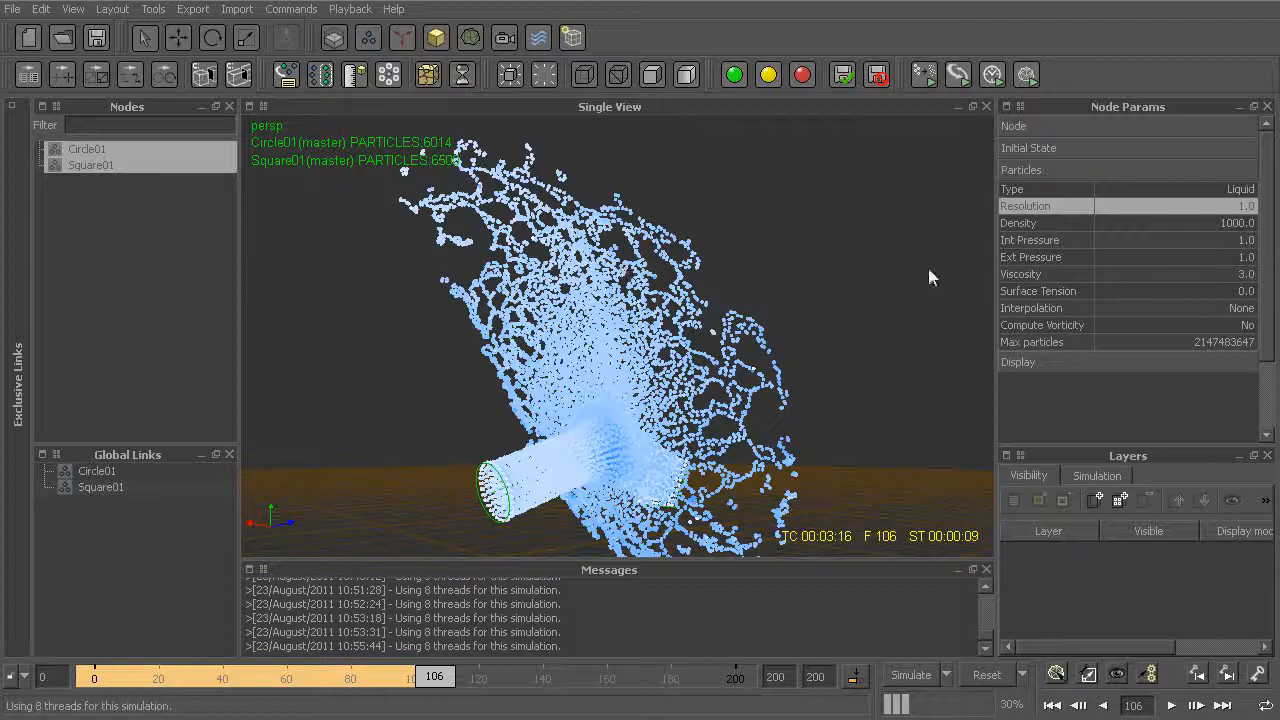
double_click(1190, 206)
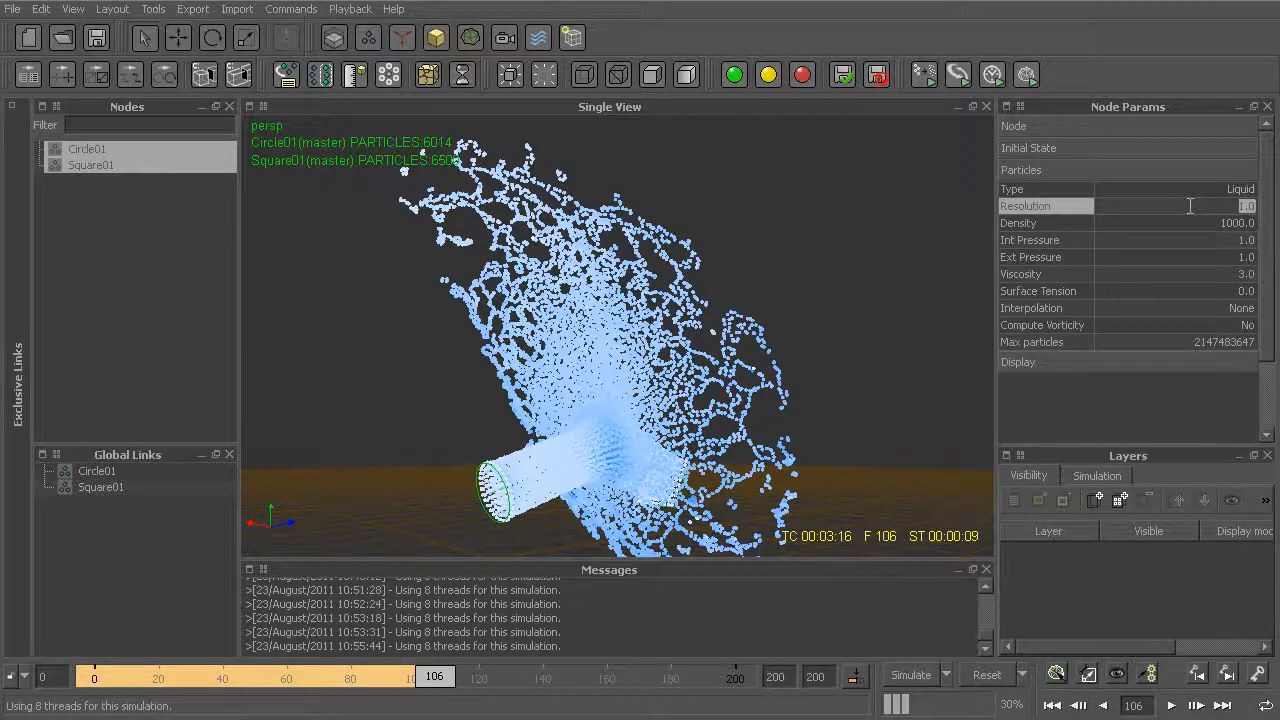
type("5")
key("Return")
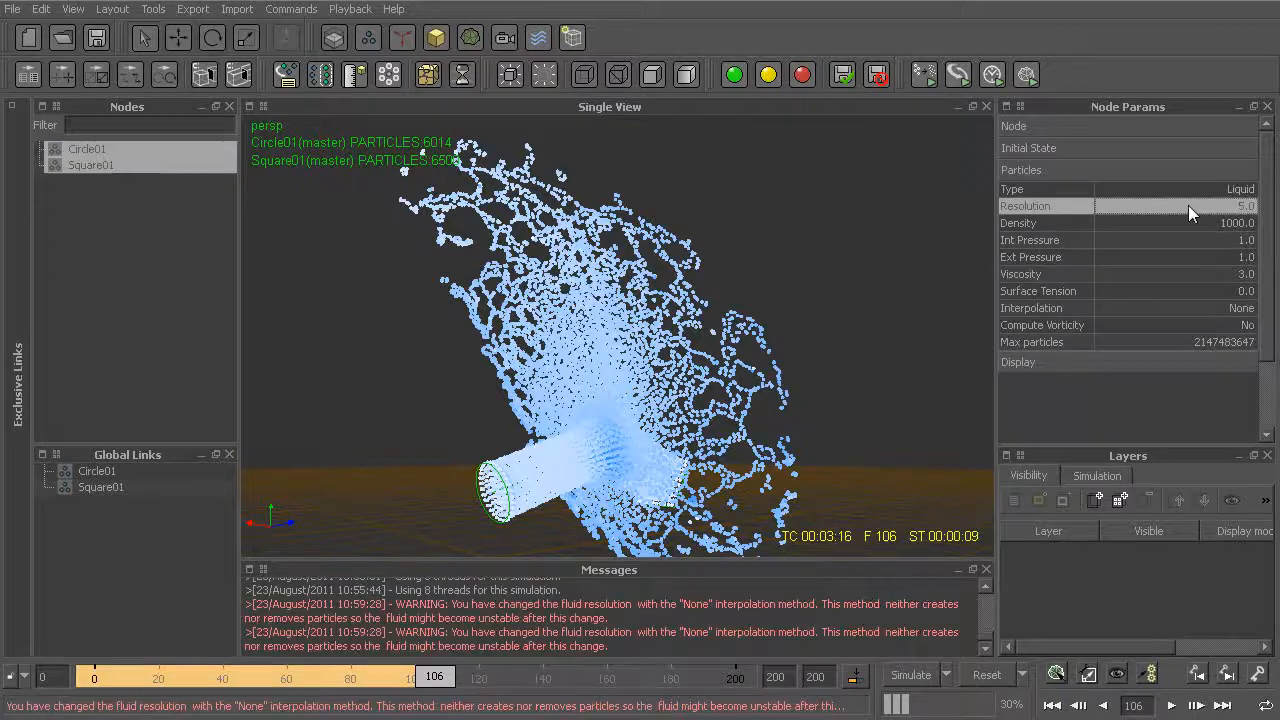
left_click_drag(742, 349, 768, 361, "alt")
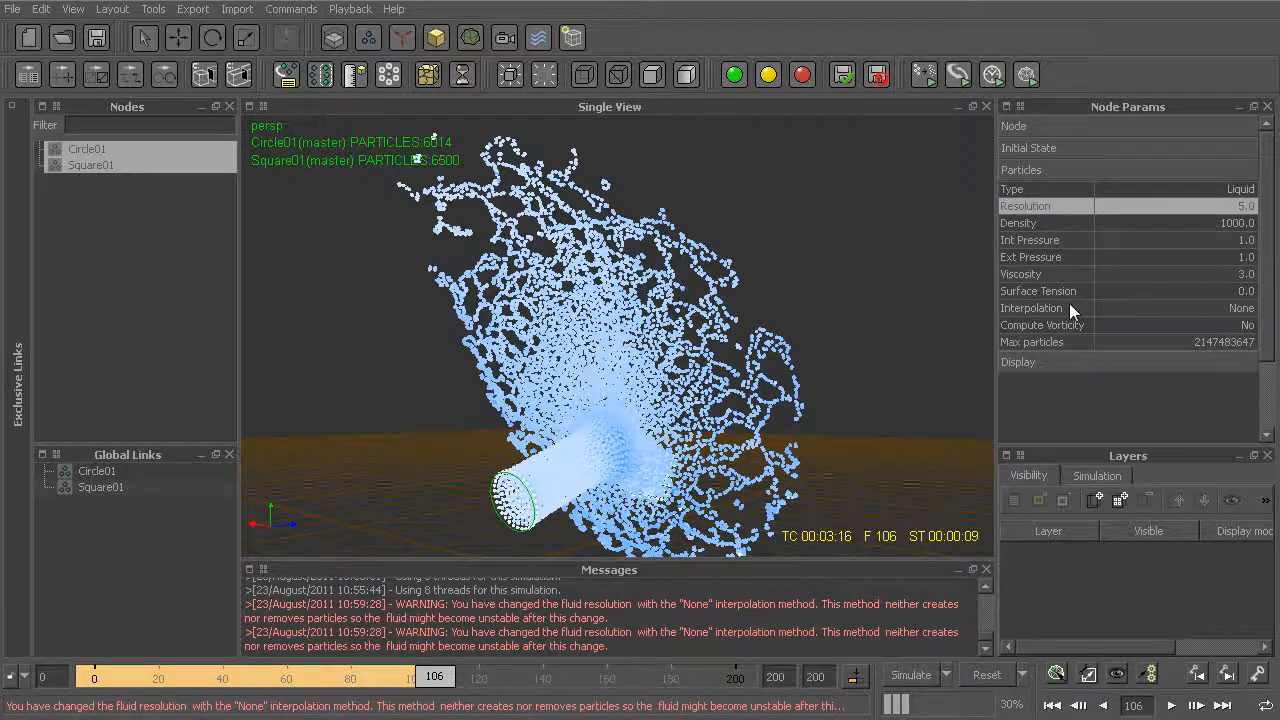
left_click_drag(736, 354, 660, 356, "alt")
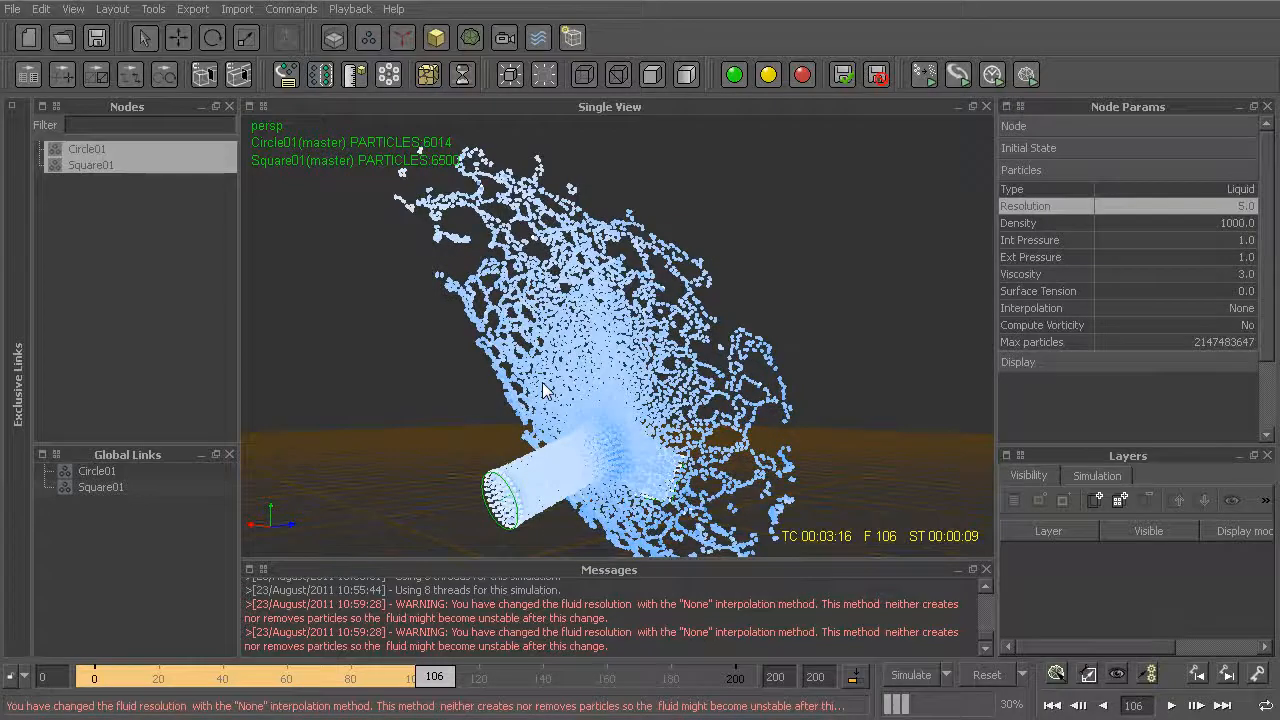
Step: Reset the scene, simulate both higher-resolution emitters up to frame 86 and inspect the denser splash
key("ctrl+r")
key("Return")
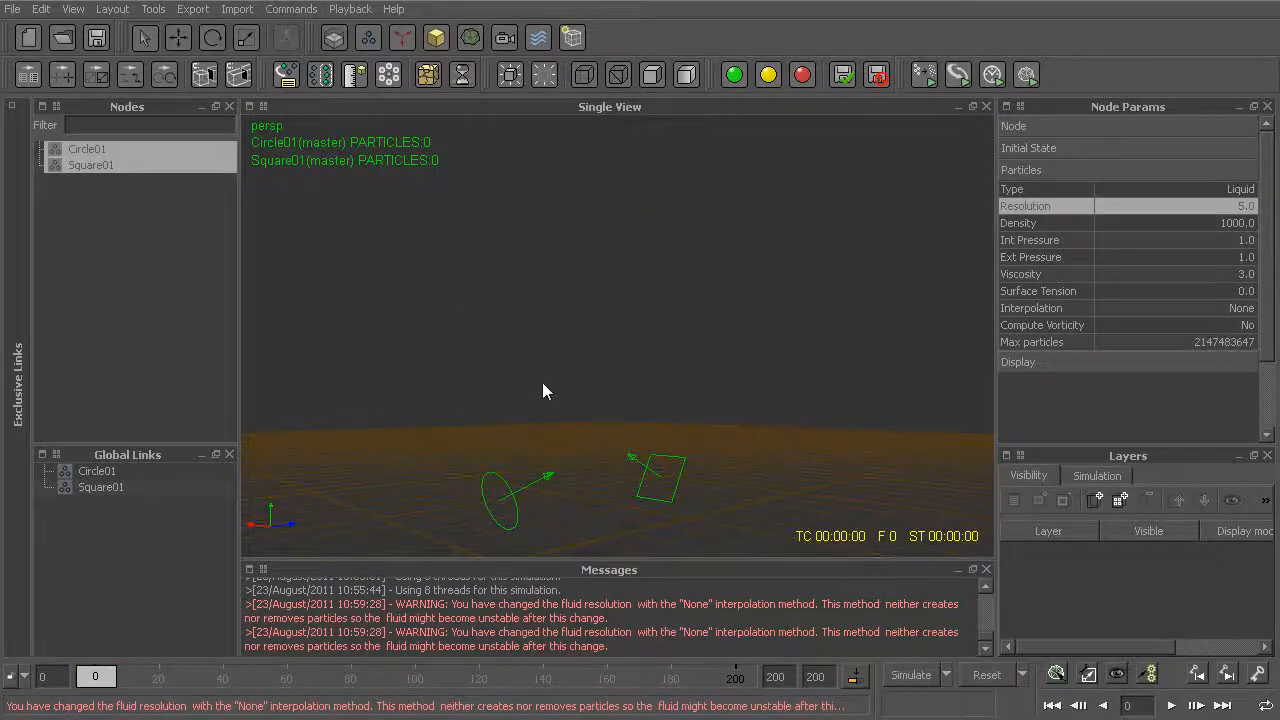
key("ctrl+a")
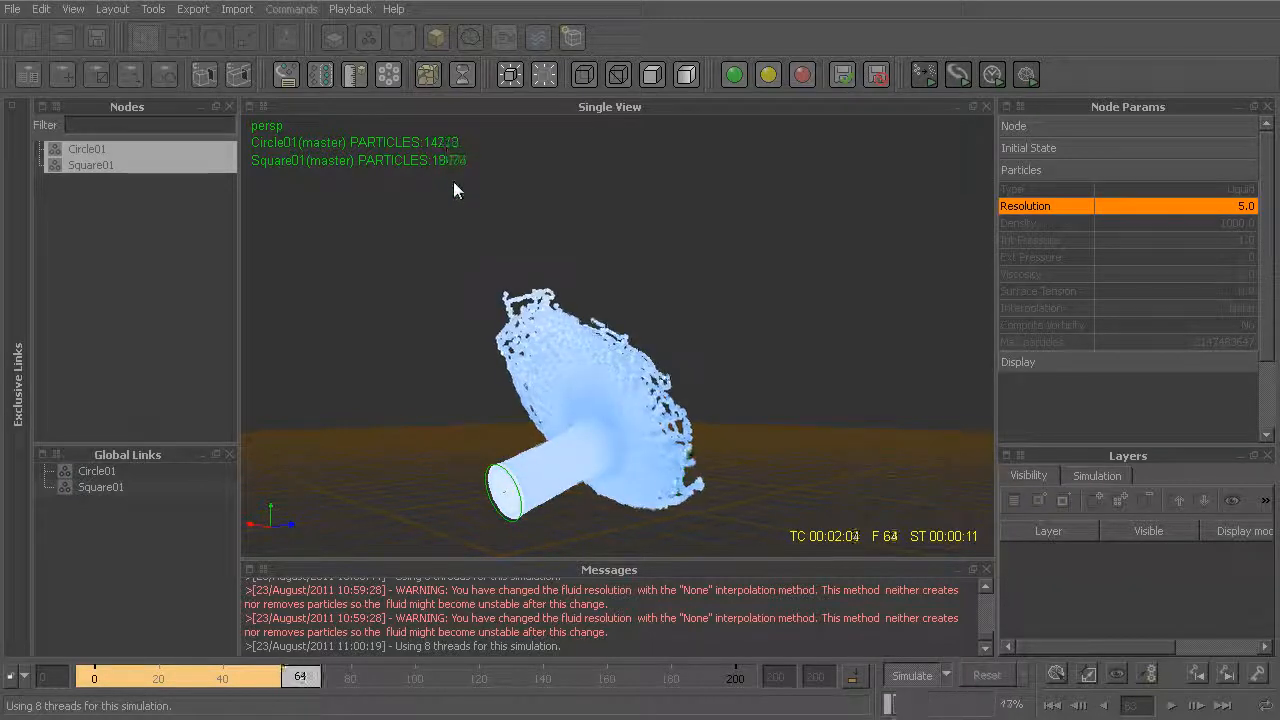
left_click_drag(544, 396, 627, 395, "alt")
right_click_drag(627, 395, 624, 379, "alt")
left_click_drag(624, 379, 604, 370, "alt")
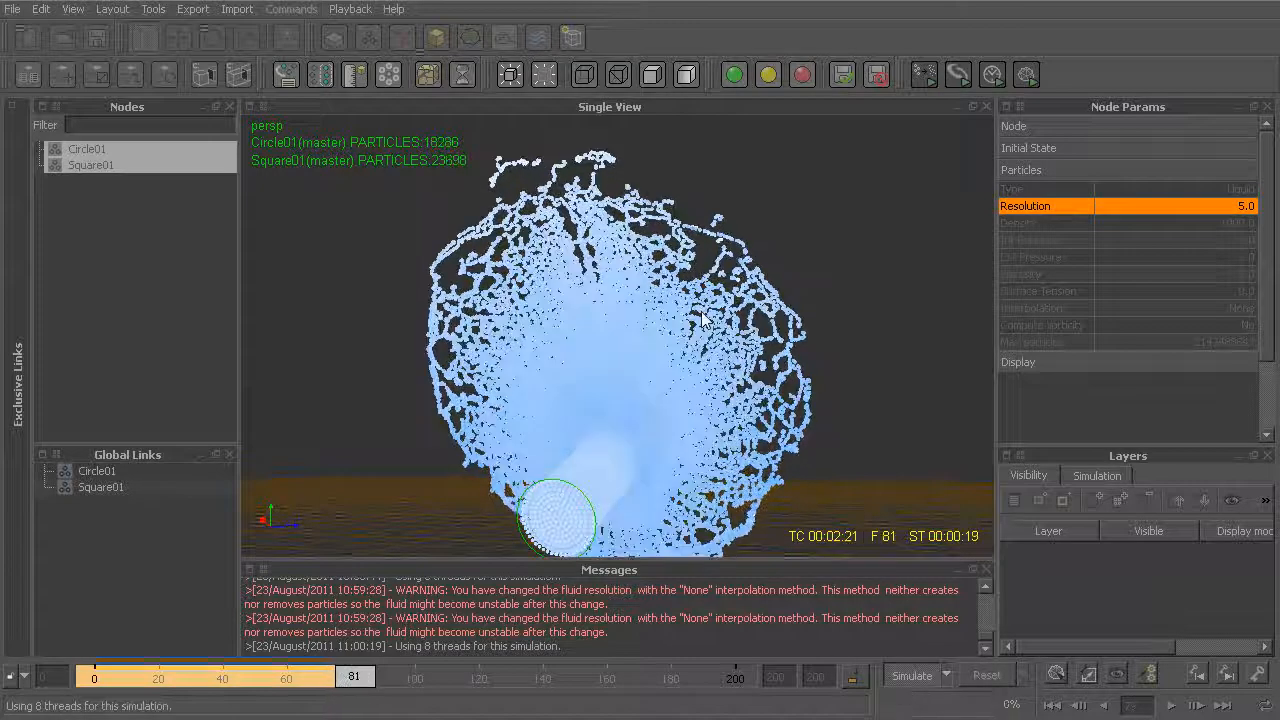
left_click_drag(704, 320, 672, 325, "alt")
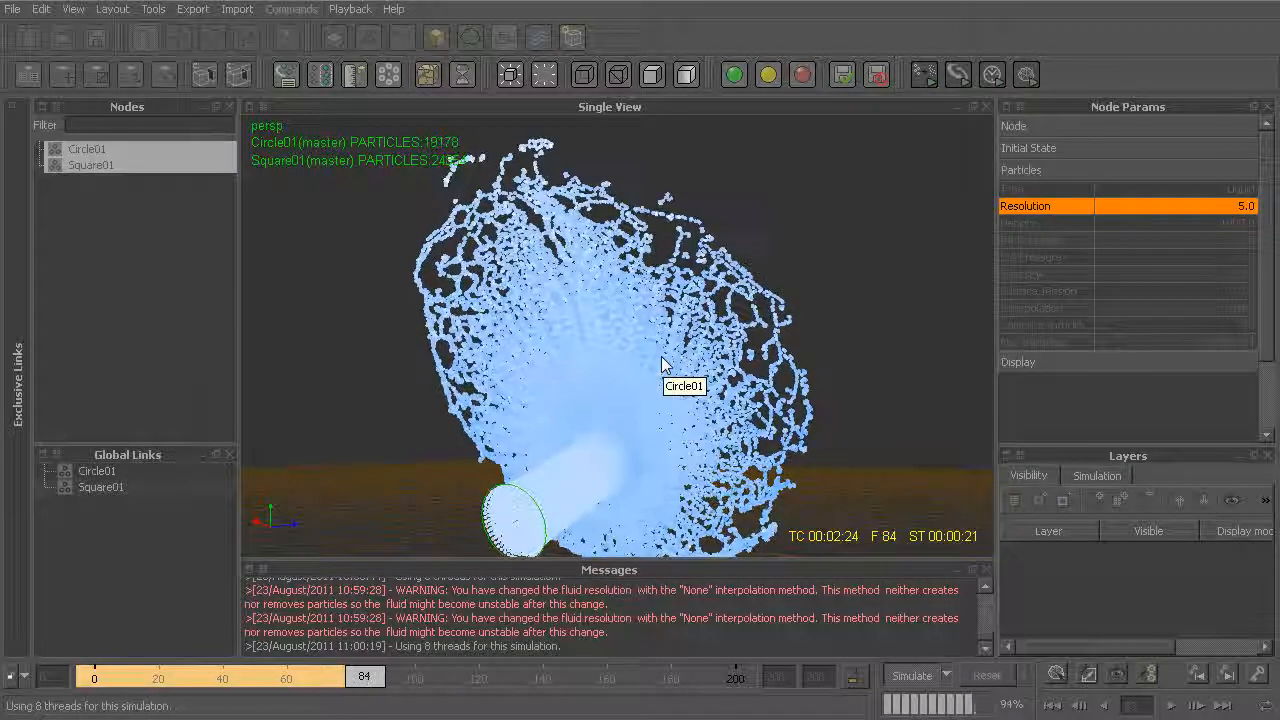
left_click_drag(661, 356, 628, 465, "alt")
middle_click_drag(628, 465, 644, 365, "alt")
Step: Select the circle emitter, reset the simulation to frame 0 and set the emitter's Volume to 1.0
left_click(554, 425)
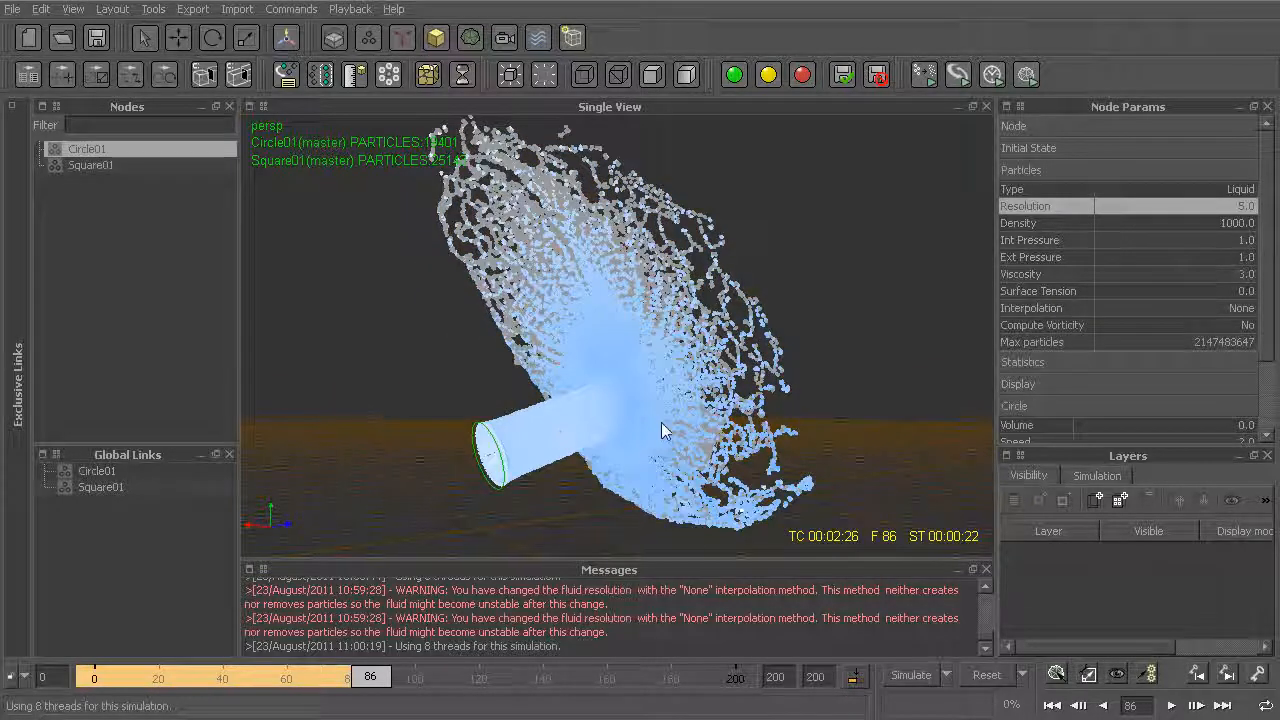
left_click_drag(1266, 251, 1270, 365)
mouse_move(654, 355)
left_mouse_down("alt")
mouse_move(596, 367)
mouse_move(657, 362)
left_mouse_up("alt")
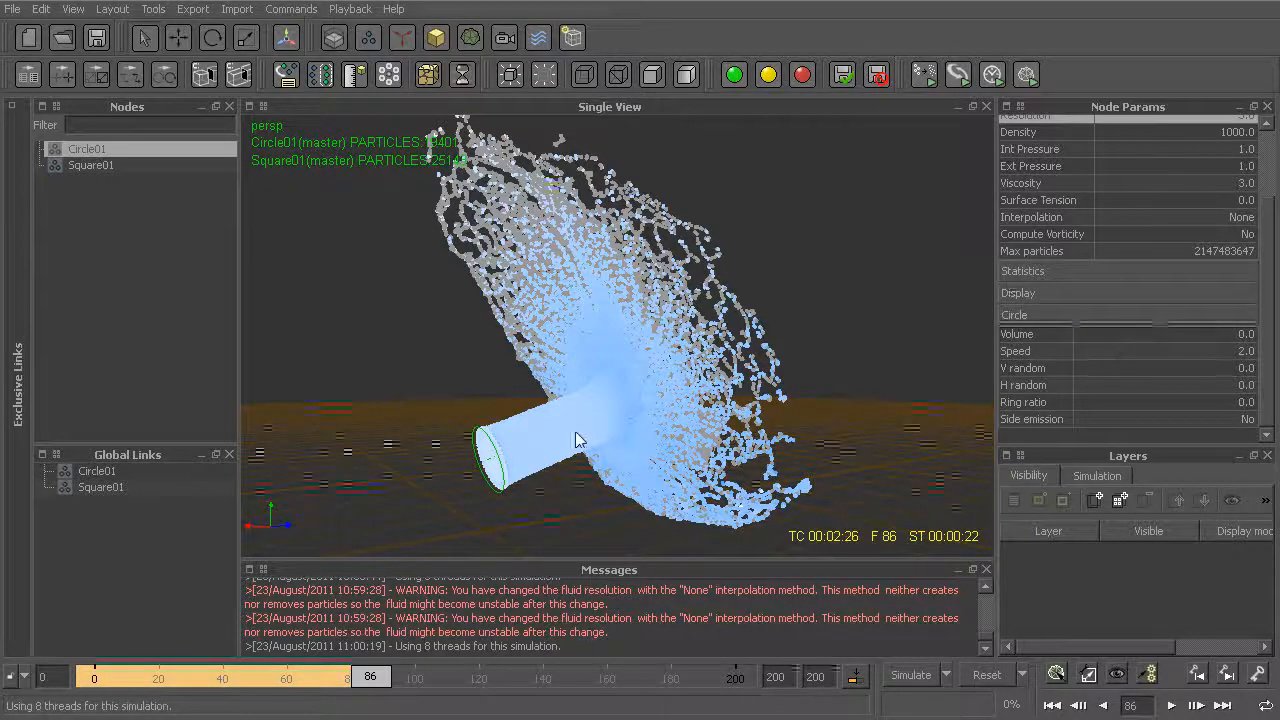
key("alt+r")
key("Return")
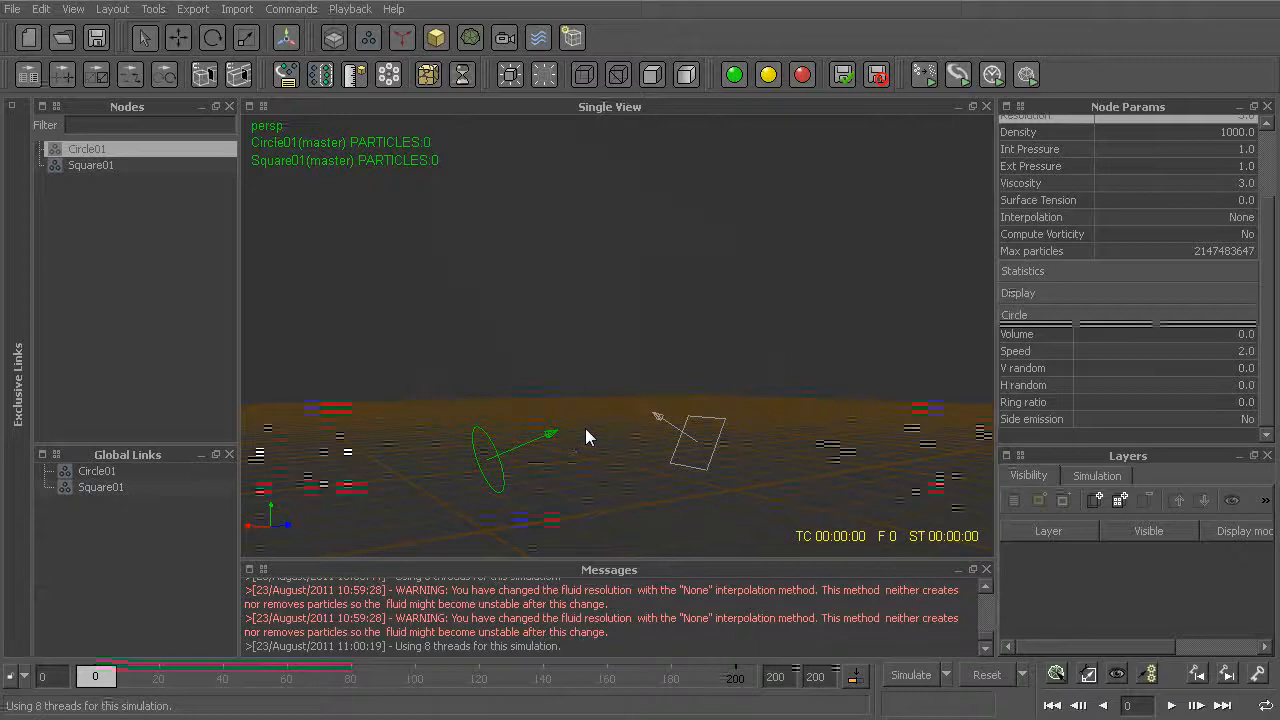
left_click(1192, 333)
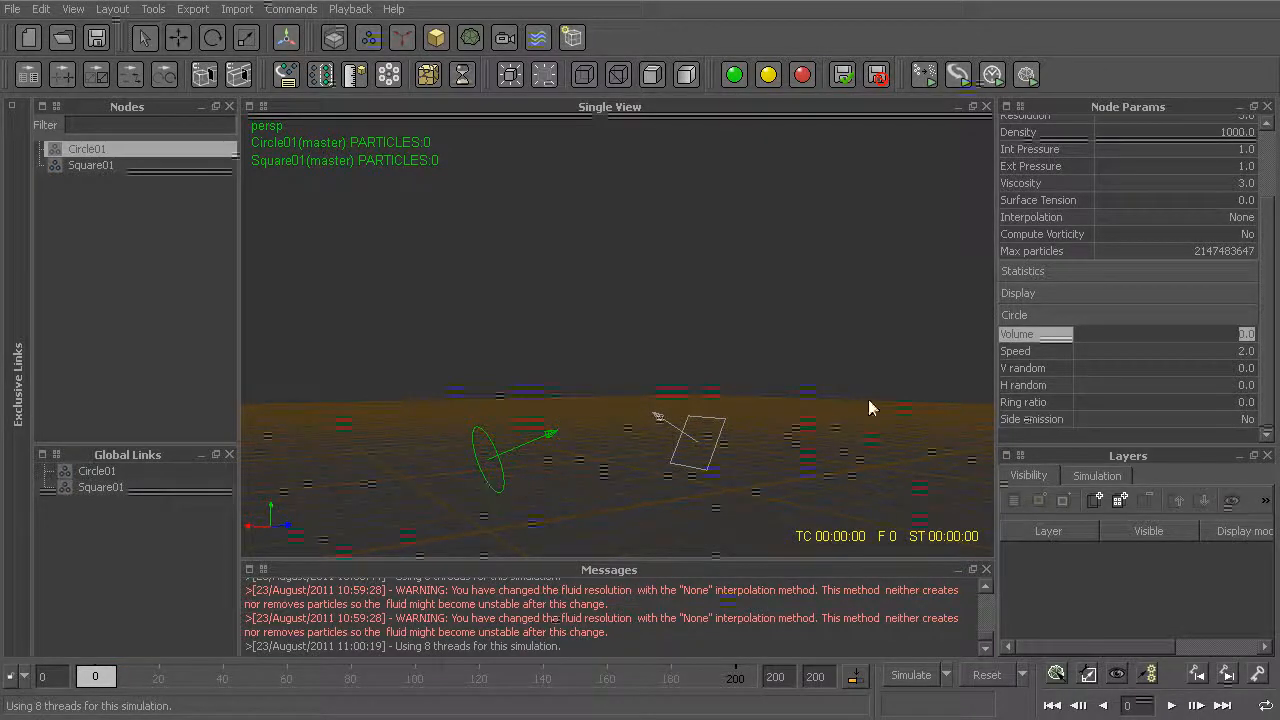
type("1")
key("Return")
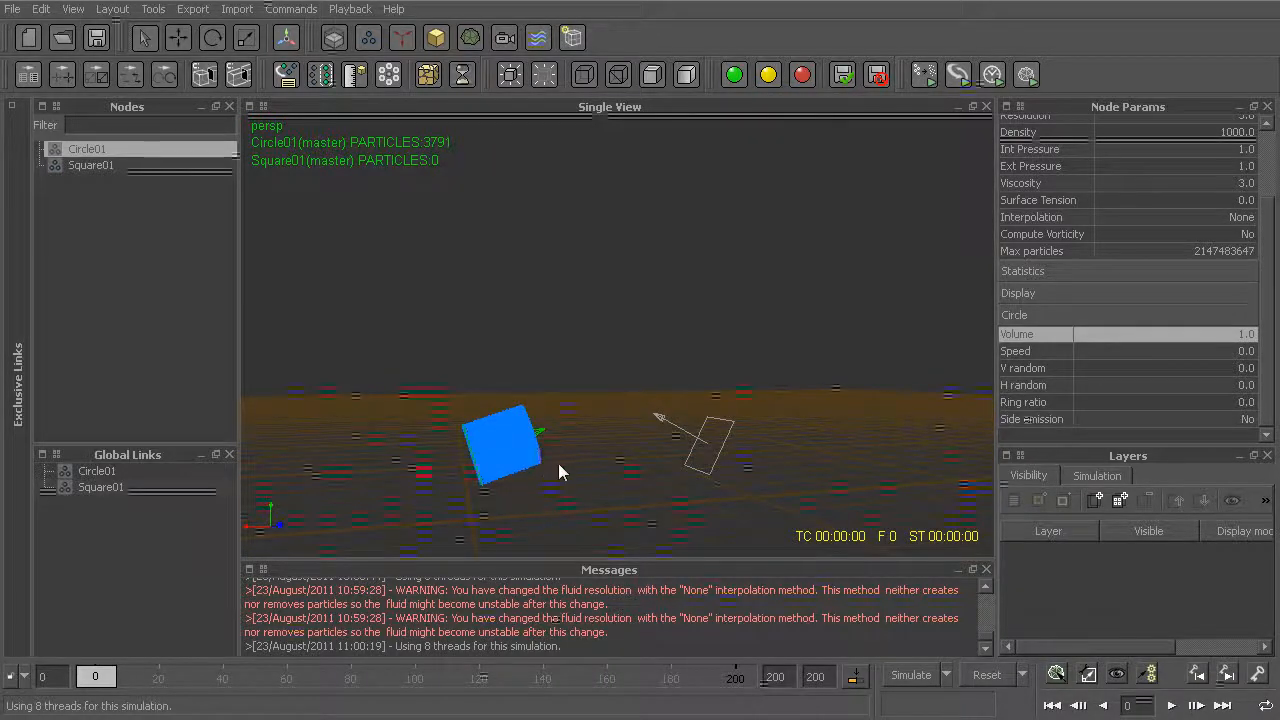
Step: Try Volume values of 2.0 and 3.0 on the circle emitter to lengthen its initial particle cylinder
left_click(1222, 334)
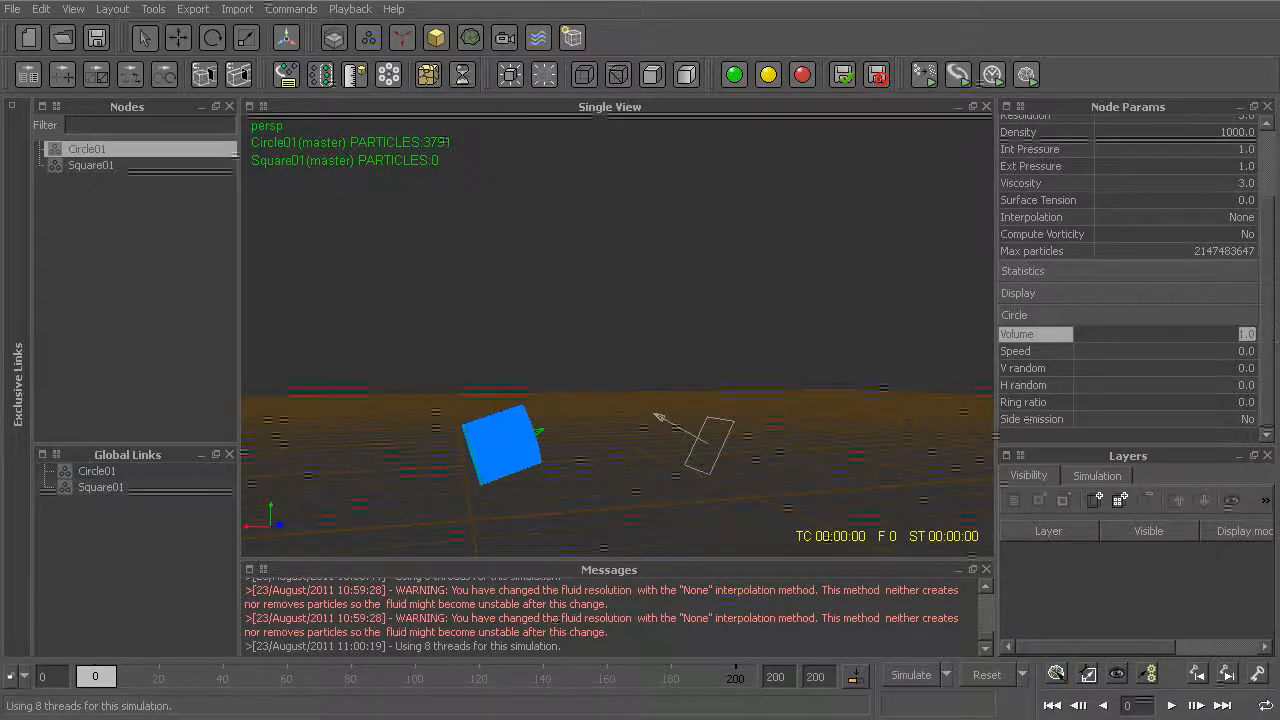
type("2")
key("Return")
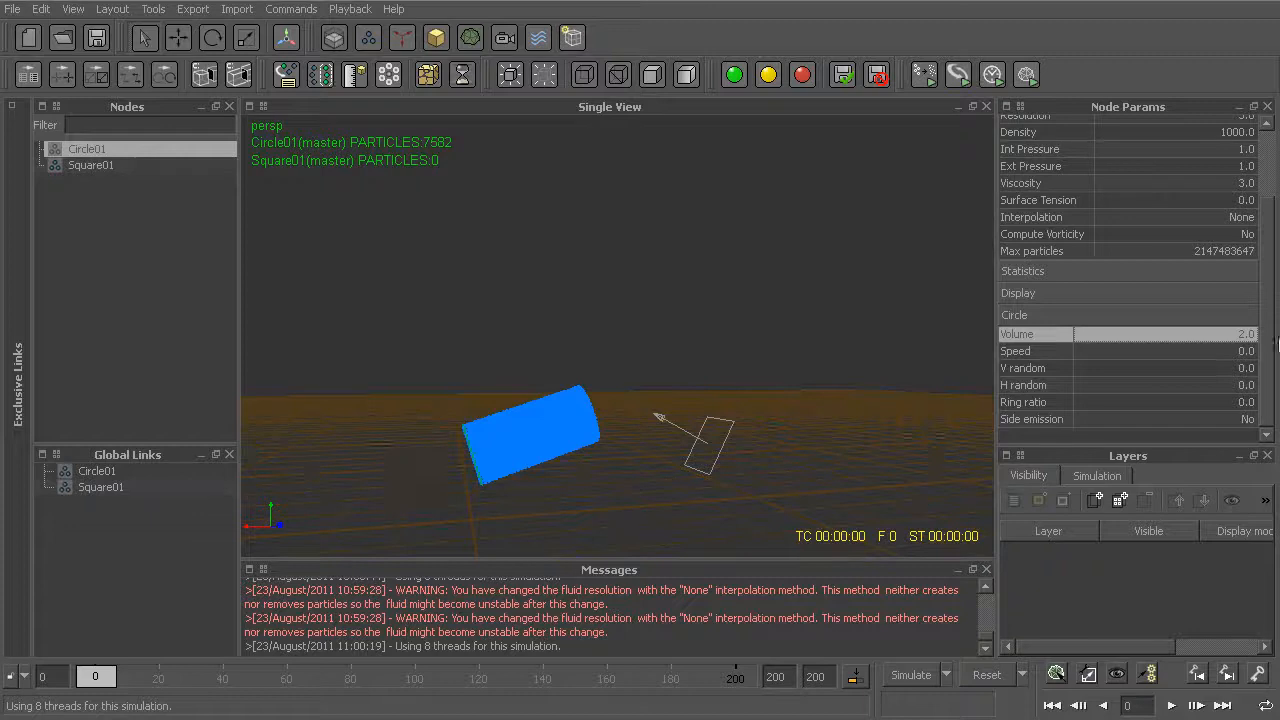
left_click(1232, 332)
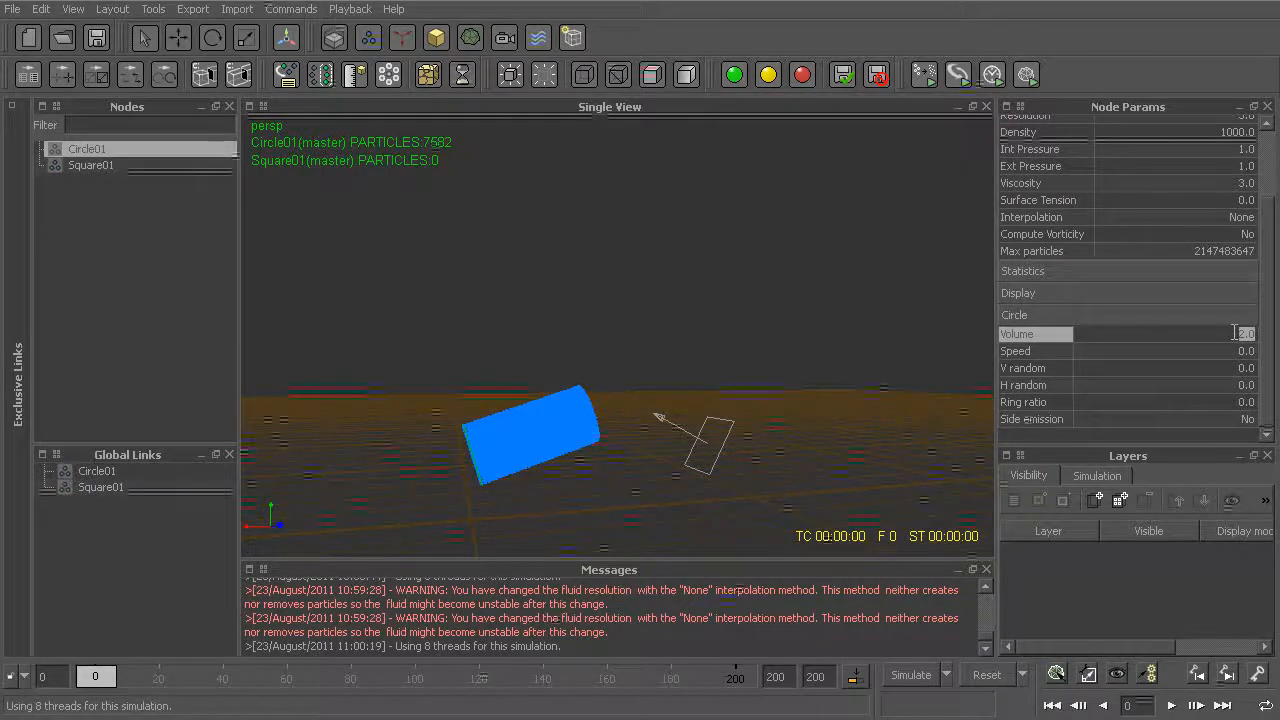
type("3")
key("Return")
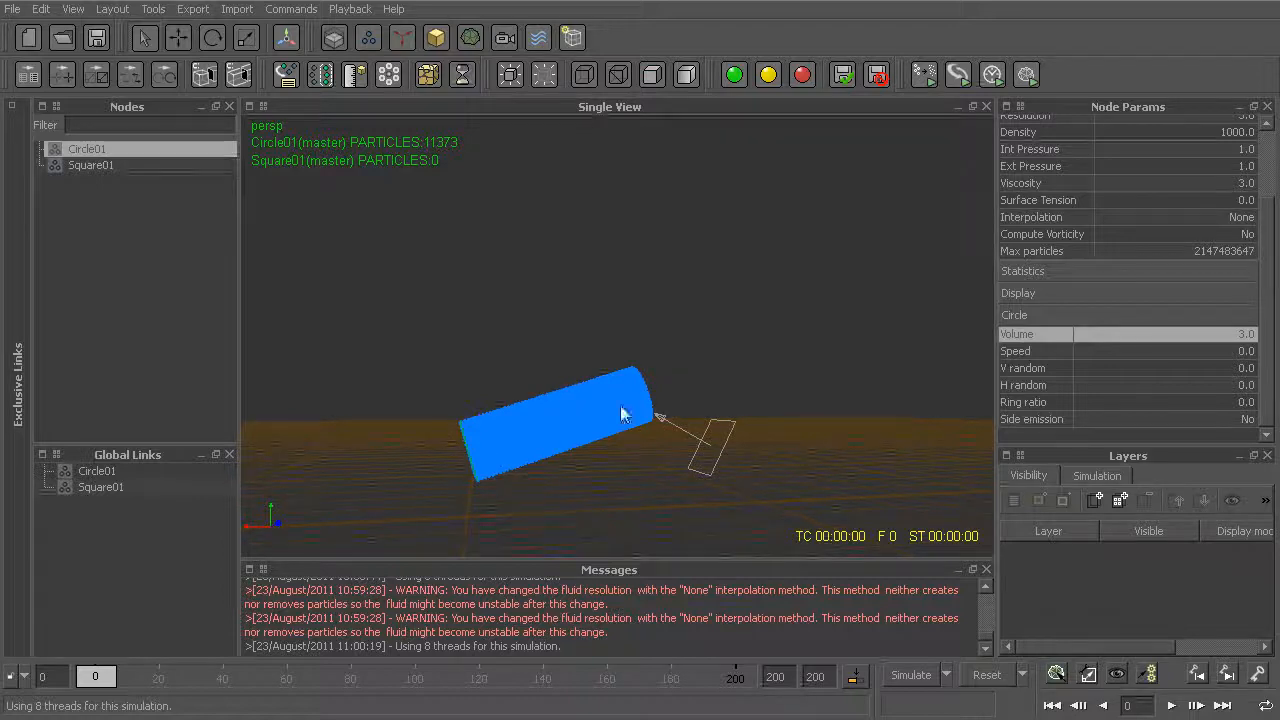
Step: Set the circle emitter's Volume to 0.0 and simulate both emitters with its Speed at 0.0
left_click(1216, 336)
type("0")
key("Return")
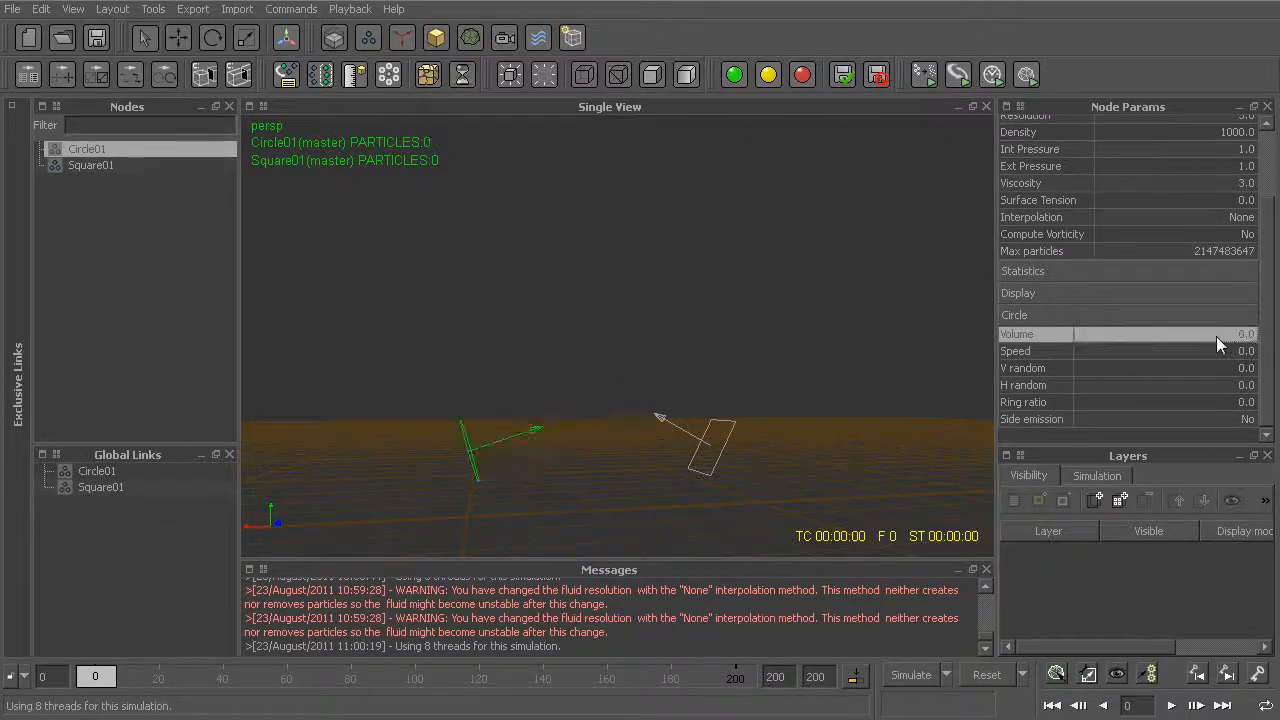
left_click(1053, 351)
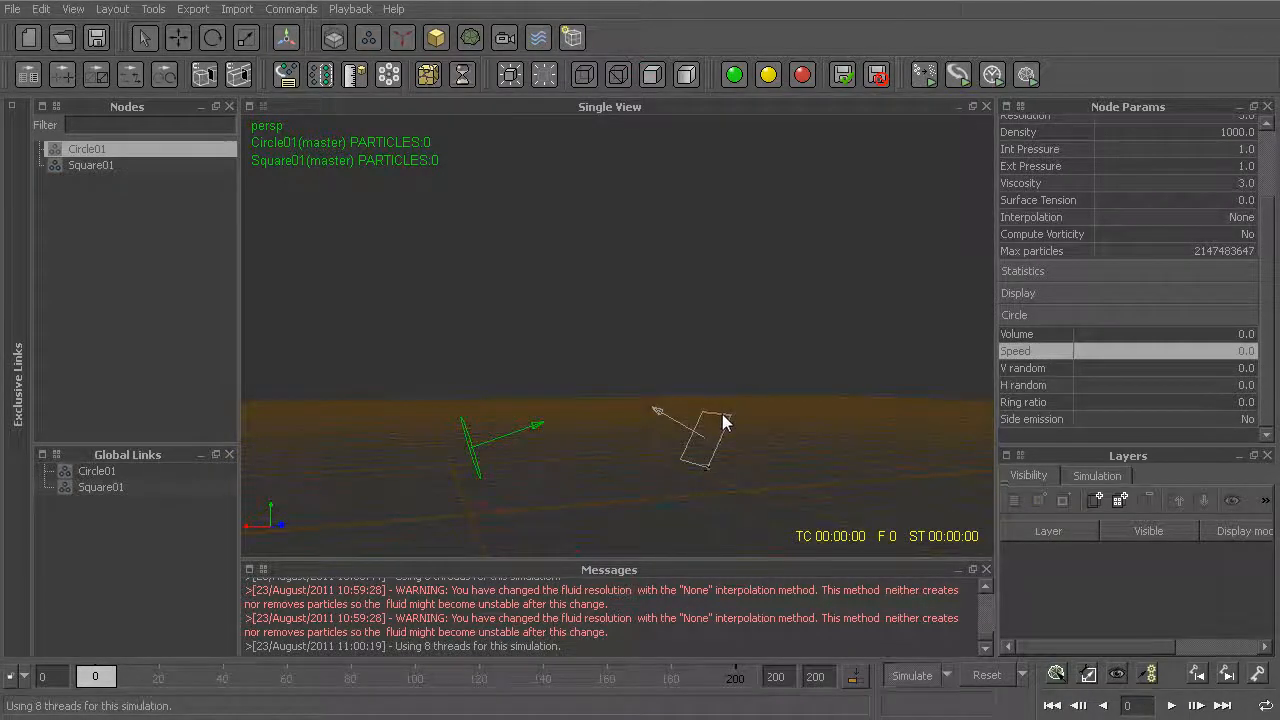
key("ctrl+a")
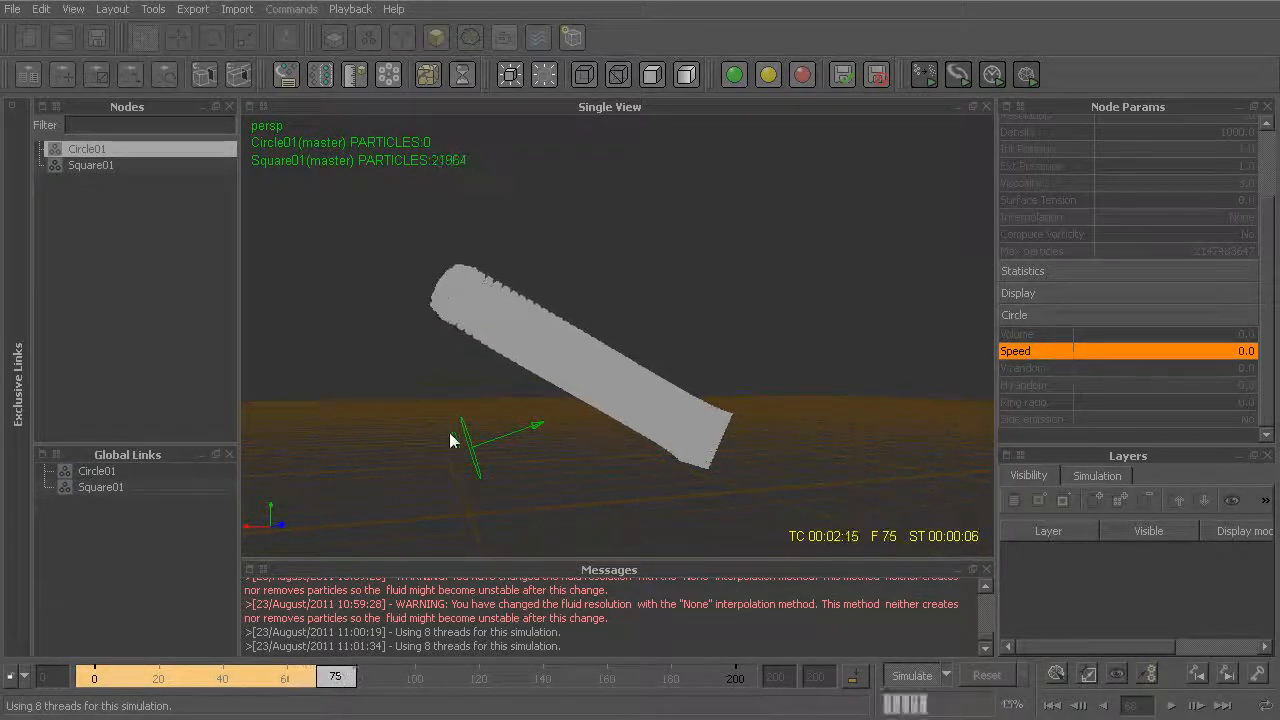
Step: Reset the simulation, set the circle emitter's Speed to 0.2 and simulate both emitters up to frame 60
key("ctrl+a")
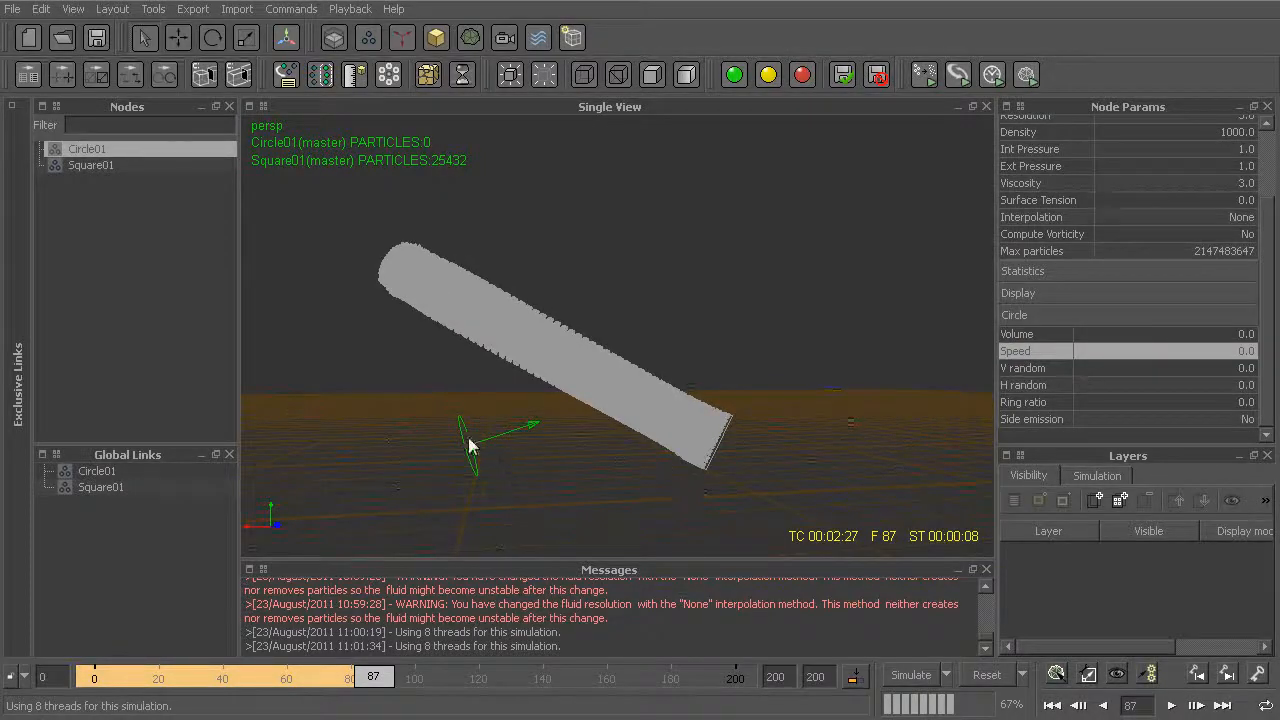
key("ctrl+r")
key("Return")
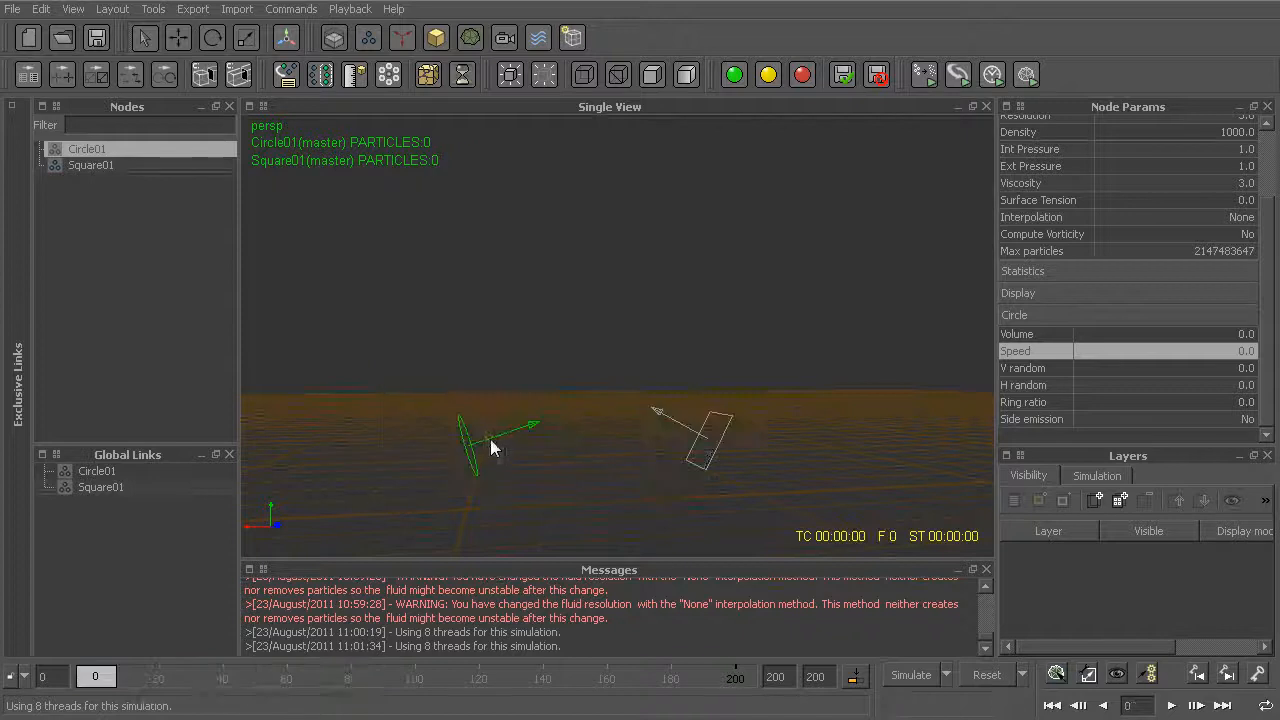
left_click(1134, 354)
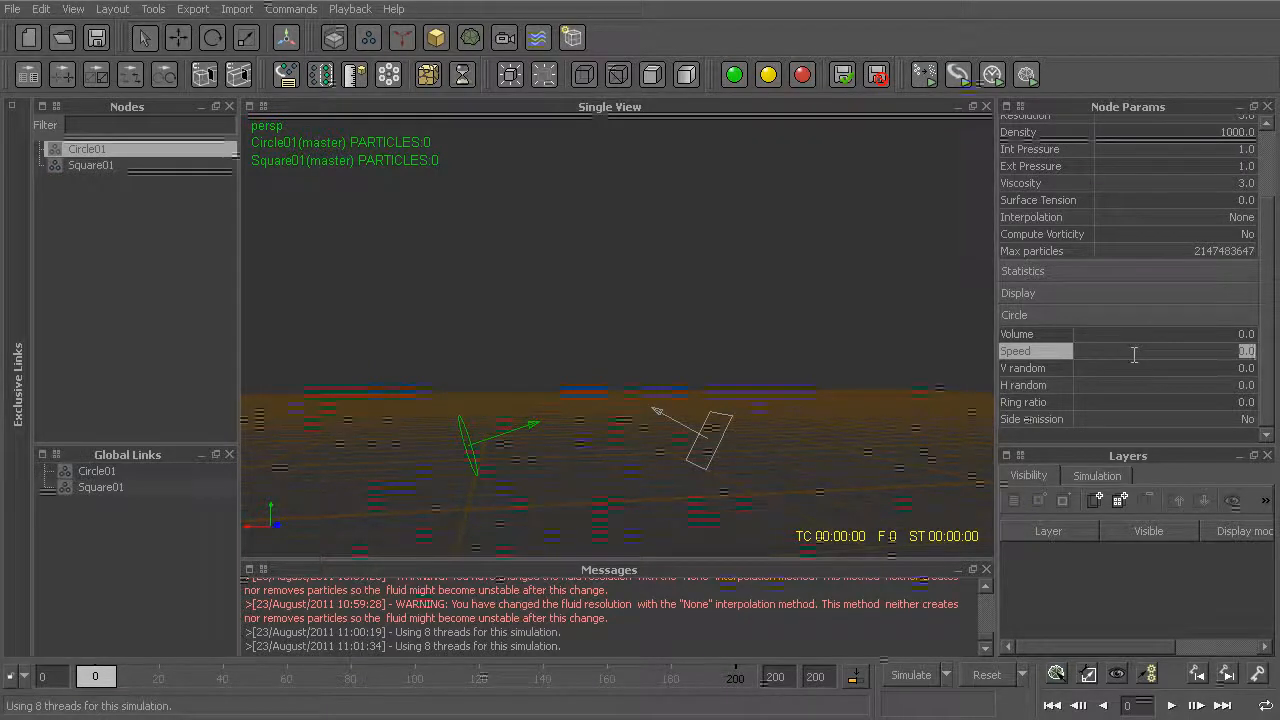
key("Return")
key("ctrl+a")
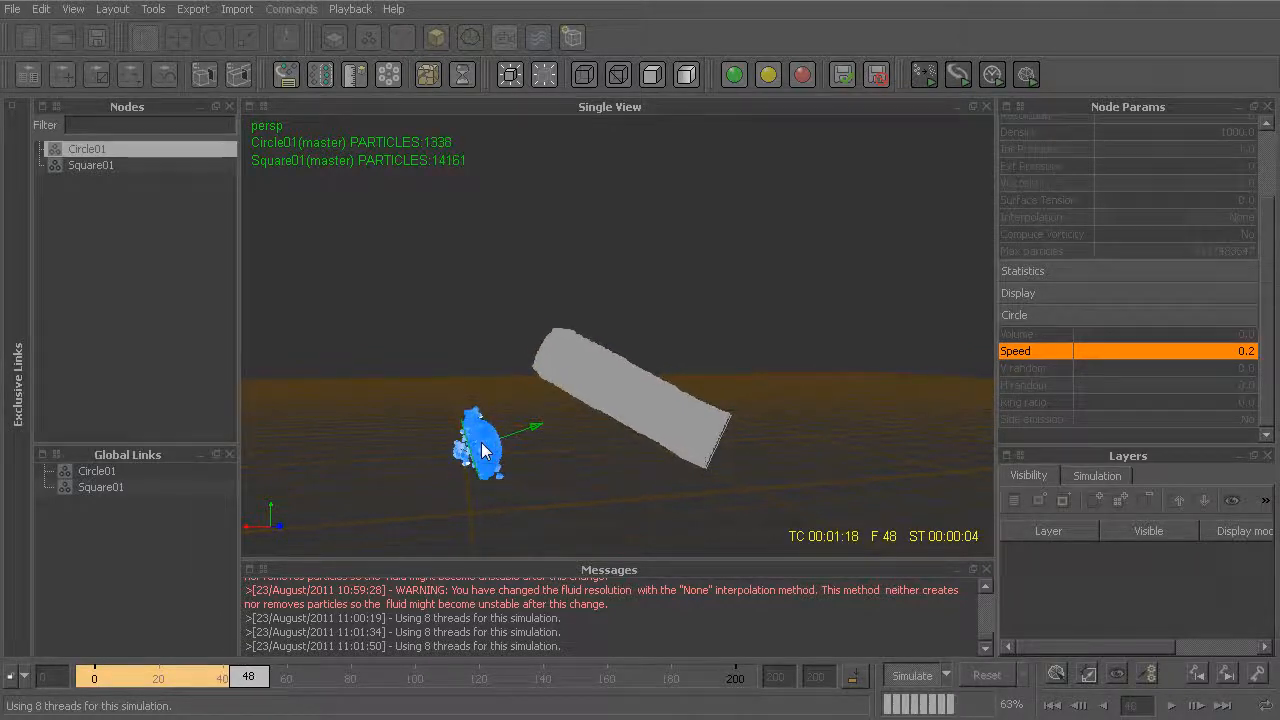
key("ctrl+a")
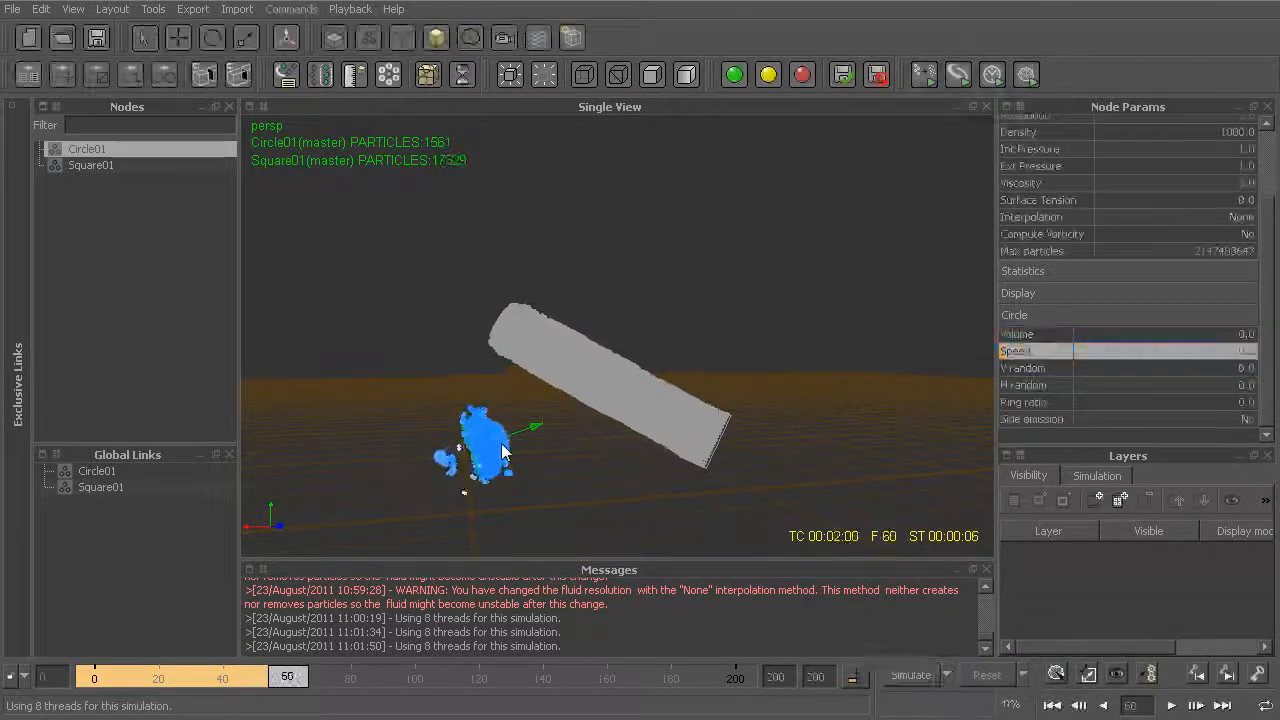
Step: Reset the simulation, set the circle emitter's Speed to 1.0 and simulate up to frame 76, selecting each stream in turn
left_click_drag(534, 456, 533, 453, "alt")
key("ctrl+alt+r")
key("Return")
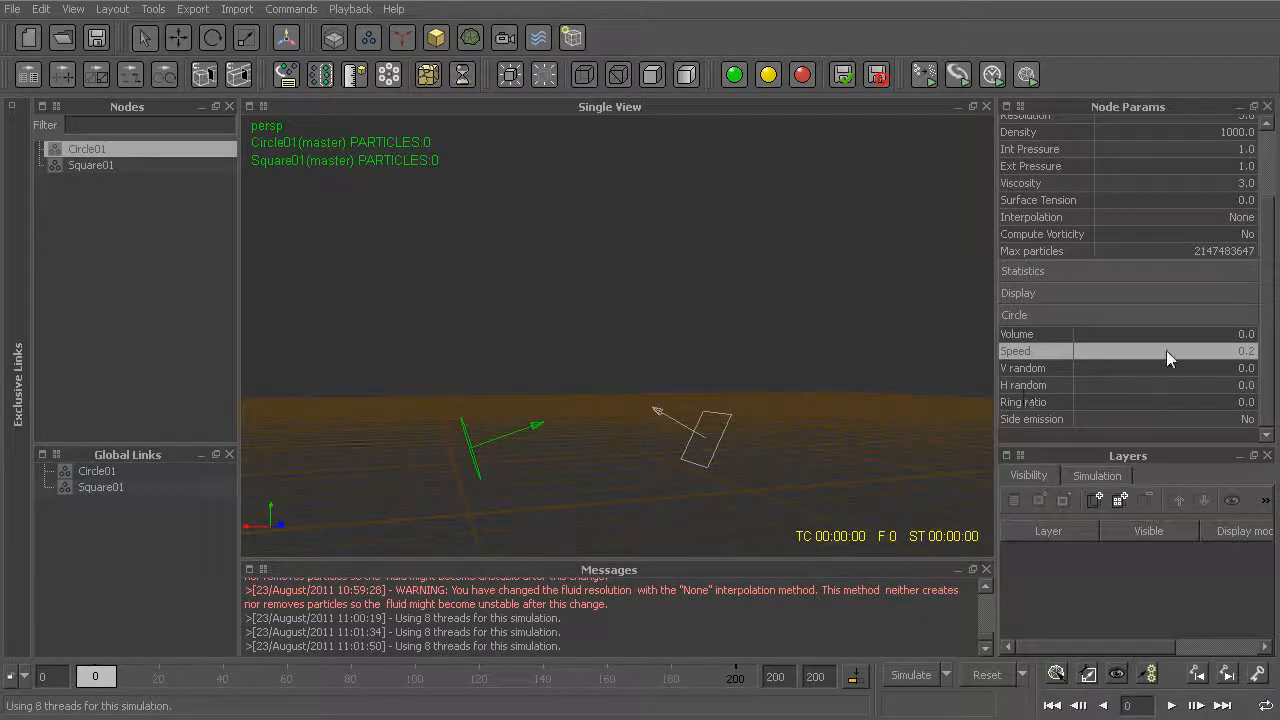
double_click(1166, 350)
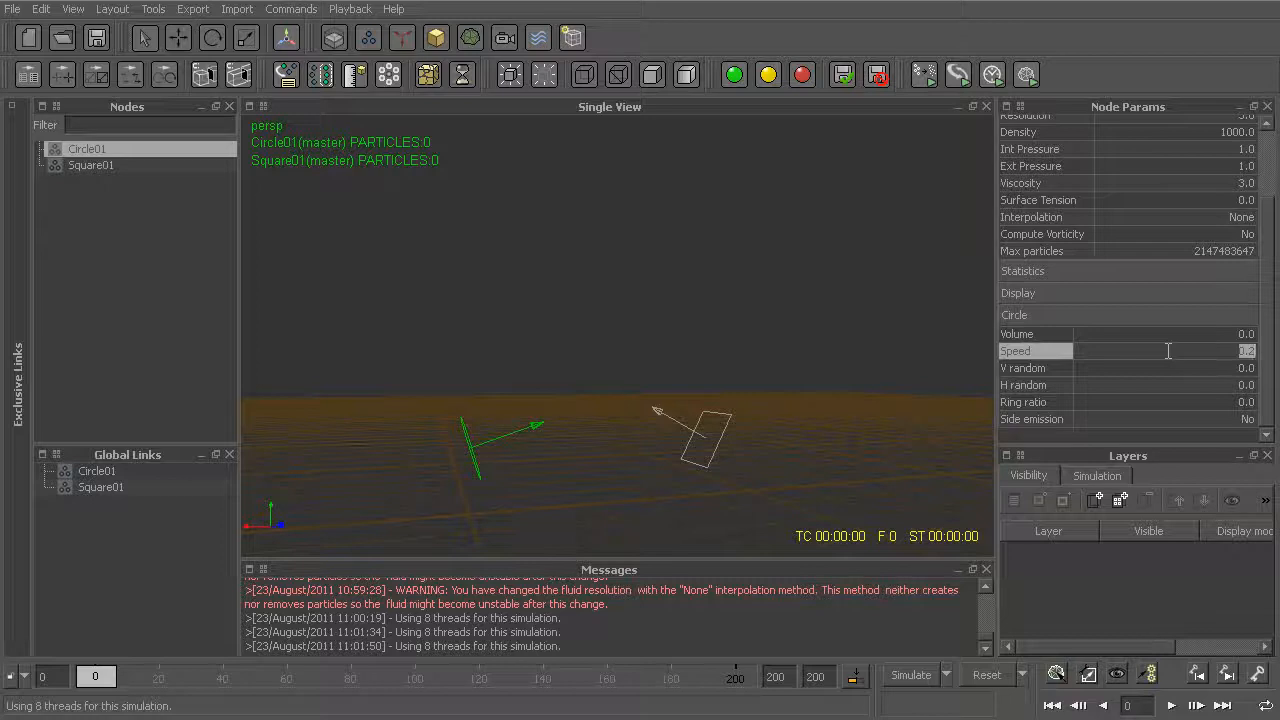
type("1")
key("Return")
key("alt+a")
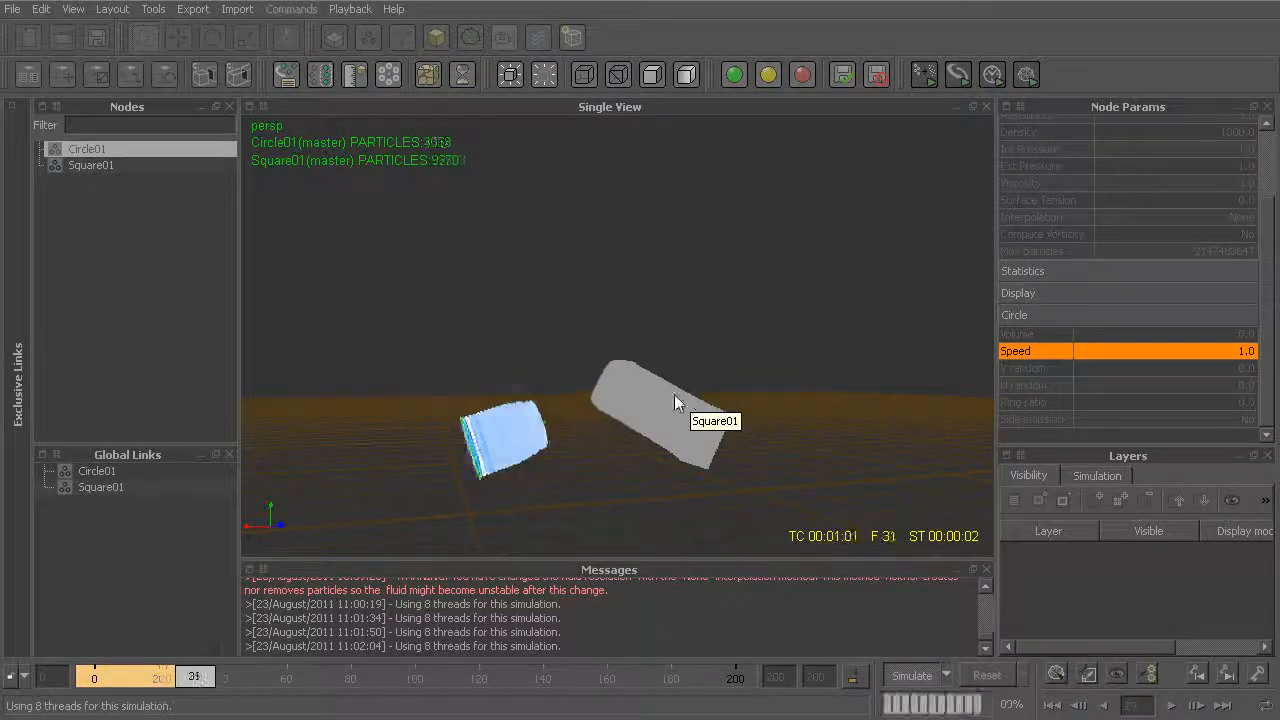
left_click(620, 374)
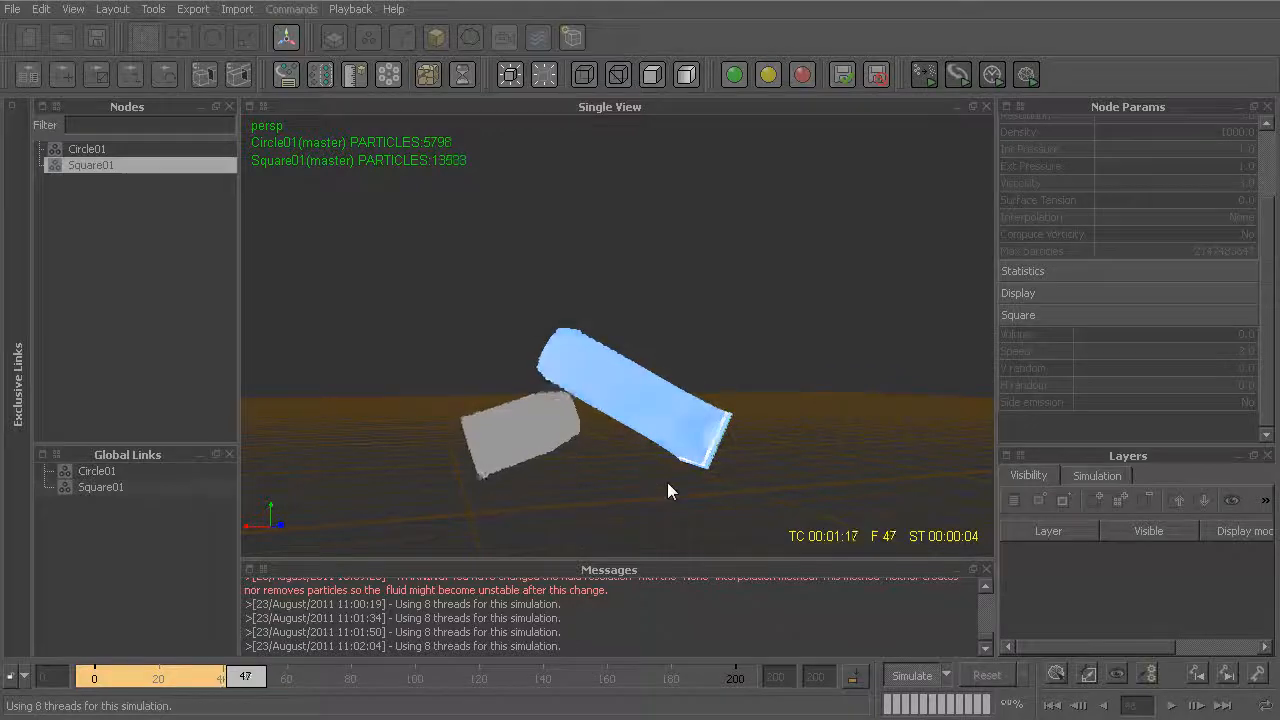
left_click(539, 428)
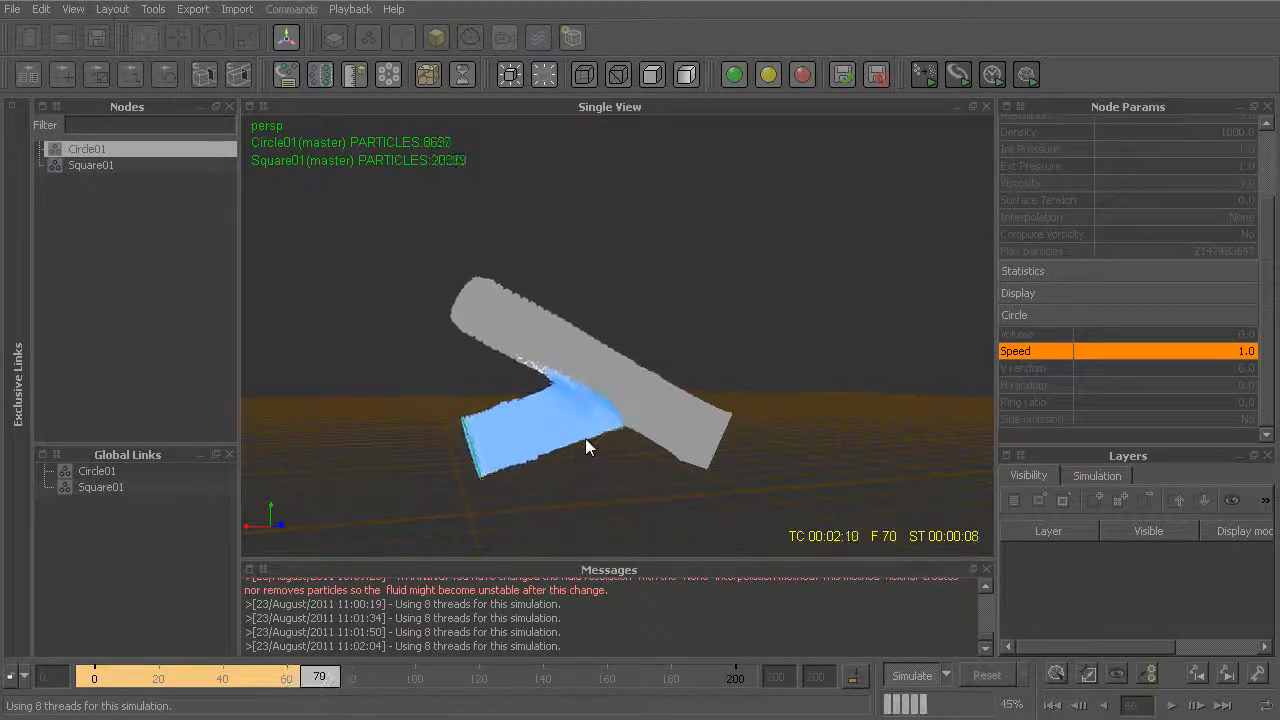
key("alt+a")
Step: Reset the simulation to frame 0 and bring up the circle emitter's V random parameter with the emitters in close view
key("alt+r")
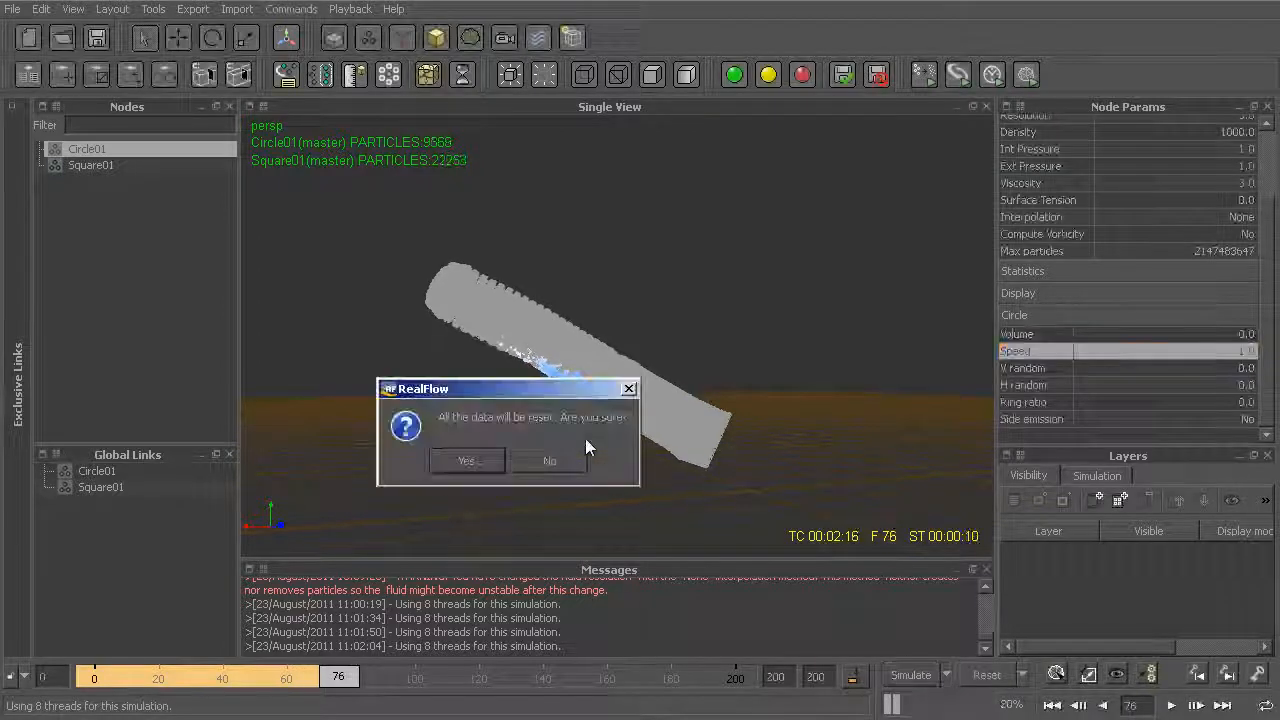
key("Return")
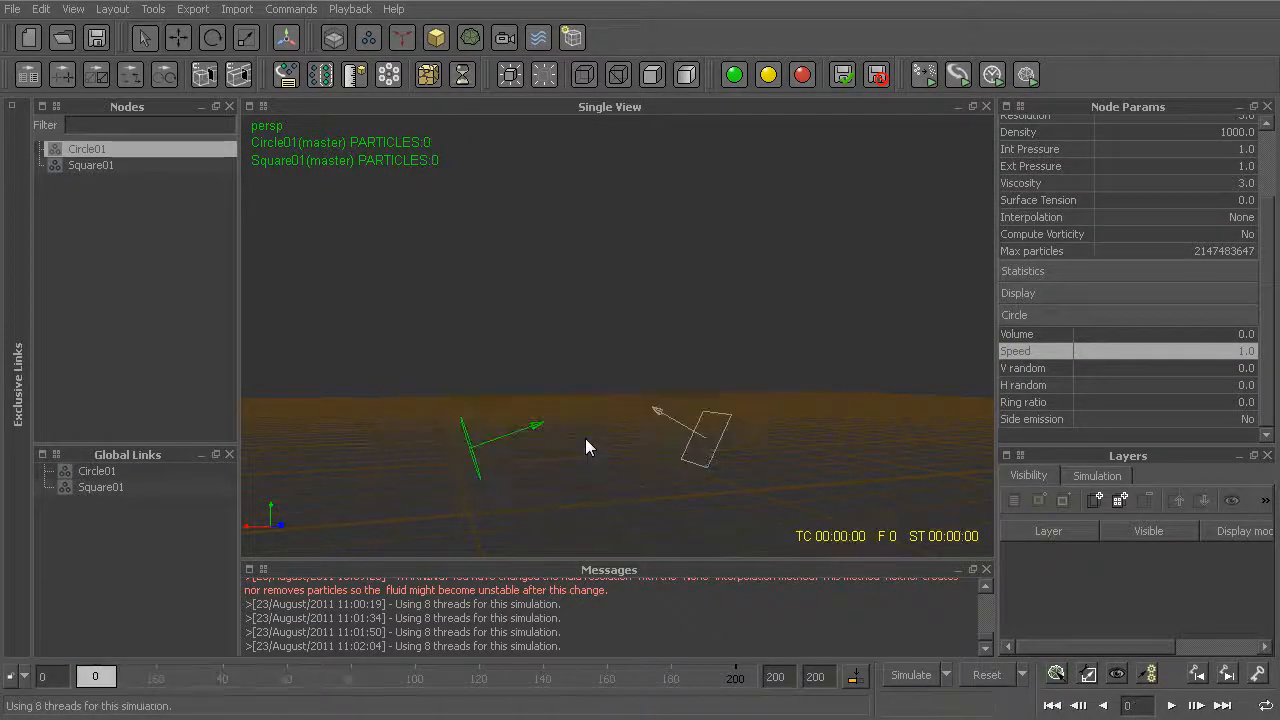
left_click_drag(548, 473, 690, 393, "alt")
left_click(1028, 367)
right_click_drag(450, 378, 610, 372, "alt")
middle_click_drag(610, 372, 685, 207, "alt")
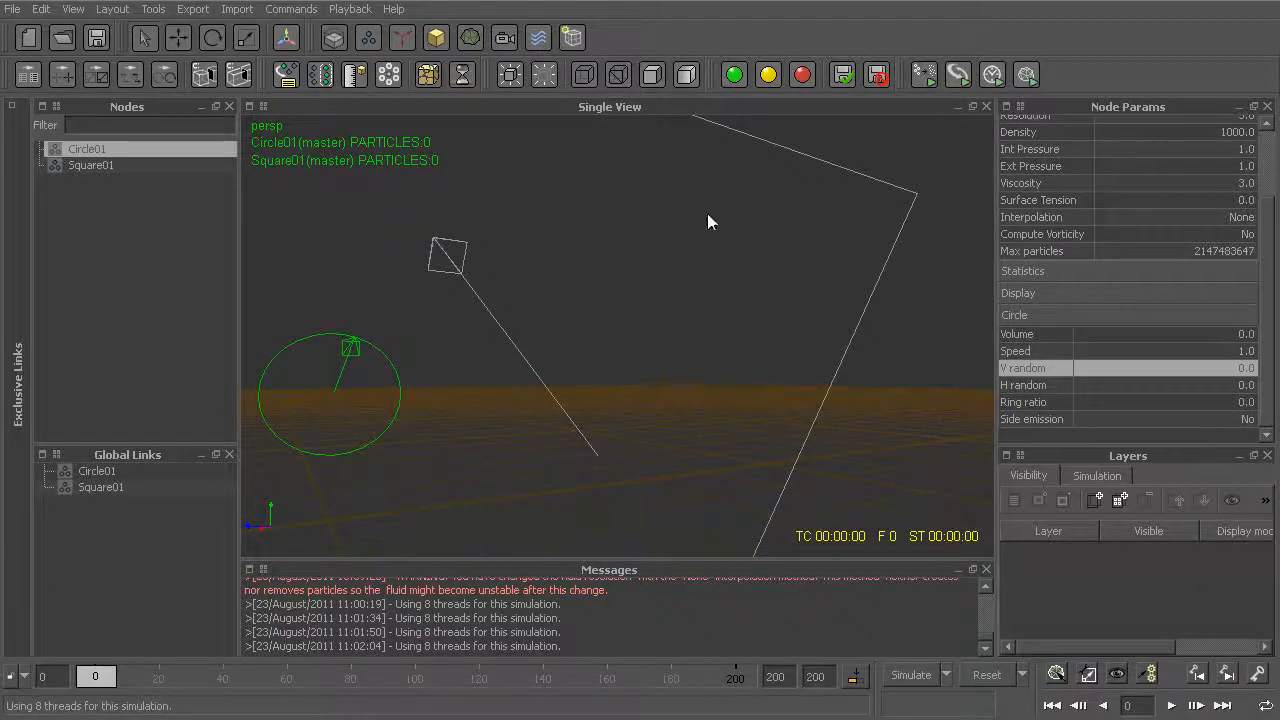
Step: Select the square emitter, simulate up to frame 16 and inspect its particle pattern head-on and from the side
left_click(850, 340)
left_click_drag(909, 420, 819, 416, "alt")
key("alt+a")
key("alt+a")
left_click_drag(680, 411, 641, 385, "alt")
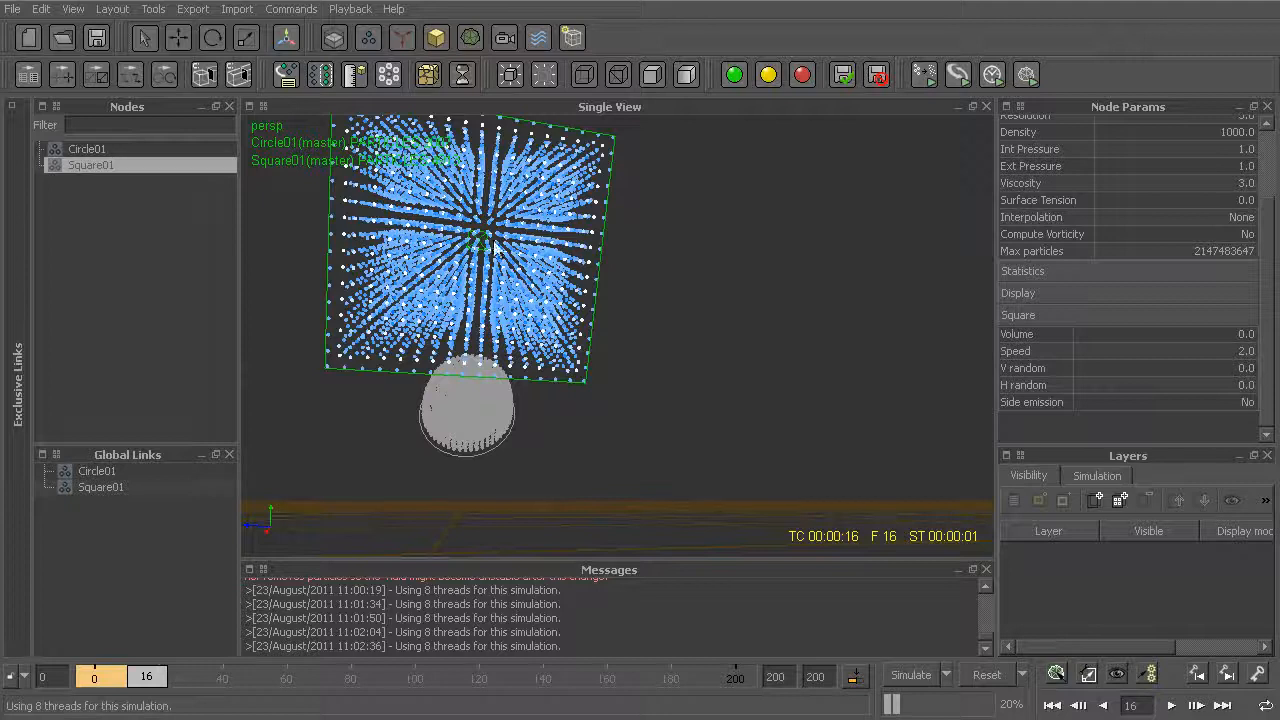
left_click_drag(399, 297, 666, 364, "alt")
left_click_drag(825, 402, 852, 395, "alt")
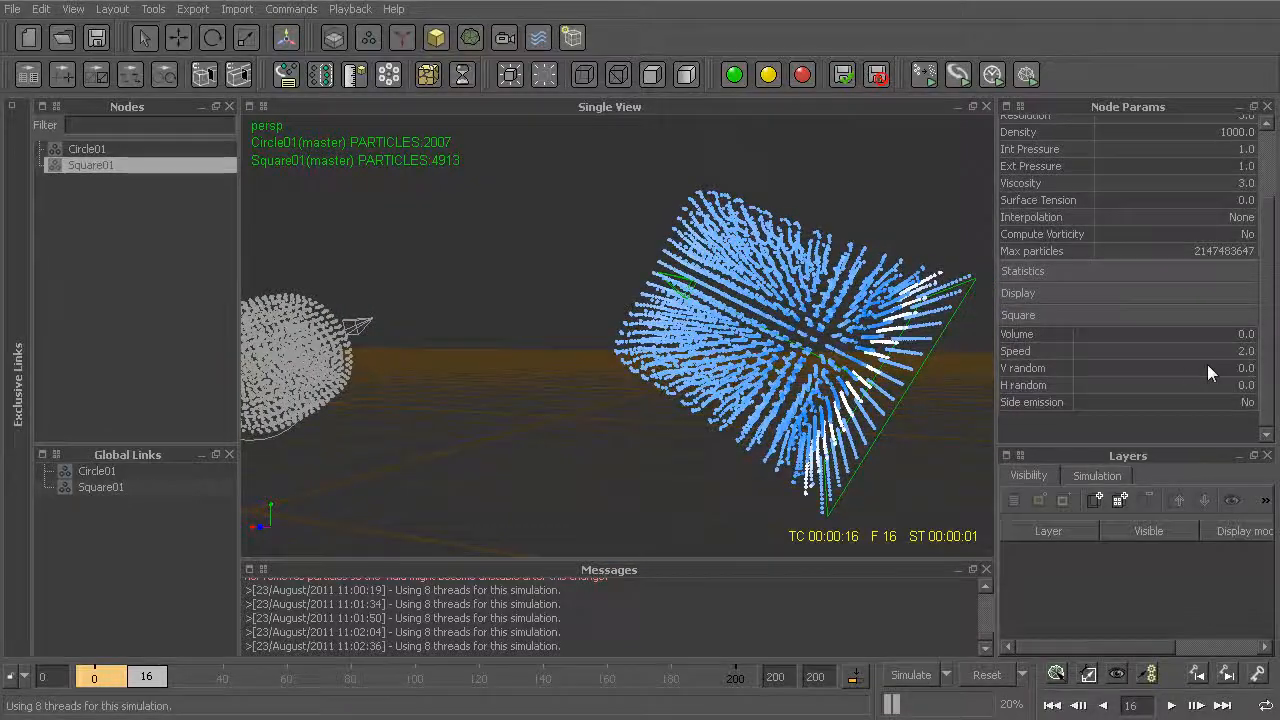
Step: Set both V random and H random of the square emitter to 1.0
double_click(1180, 369)
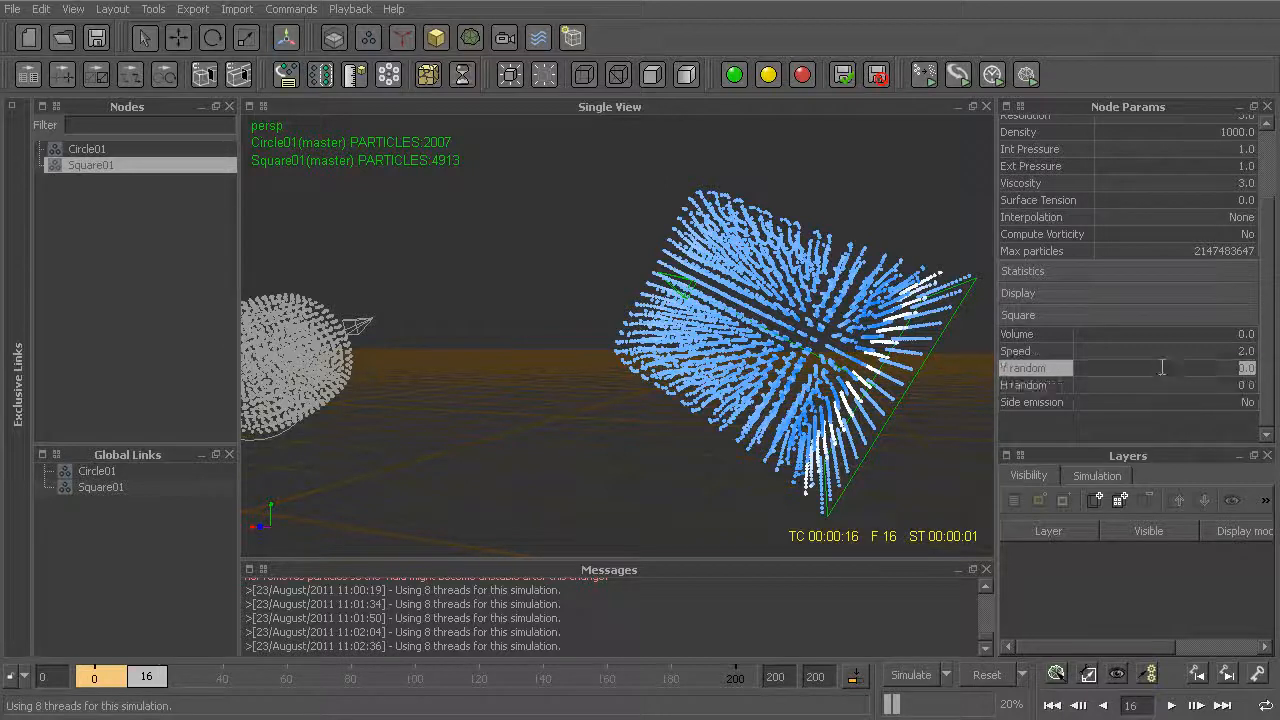
type("1")
key("Tab")
type("1")
key("Return")
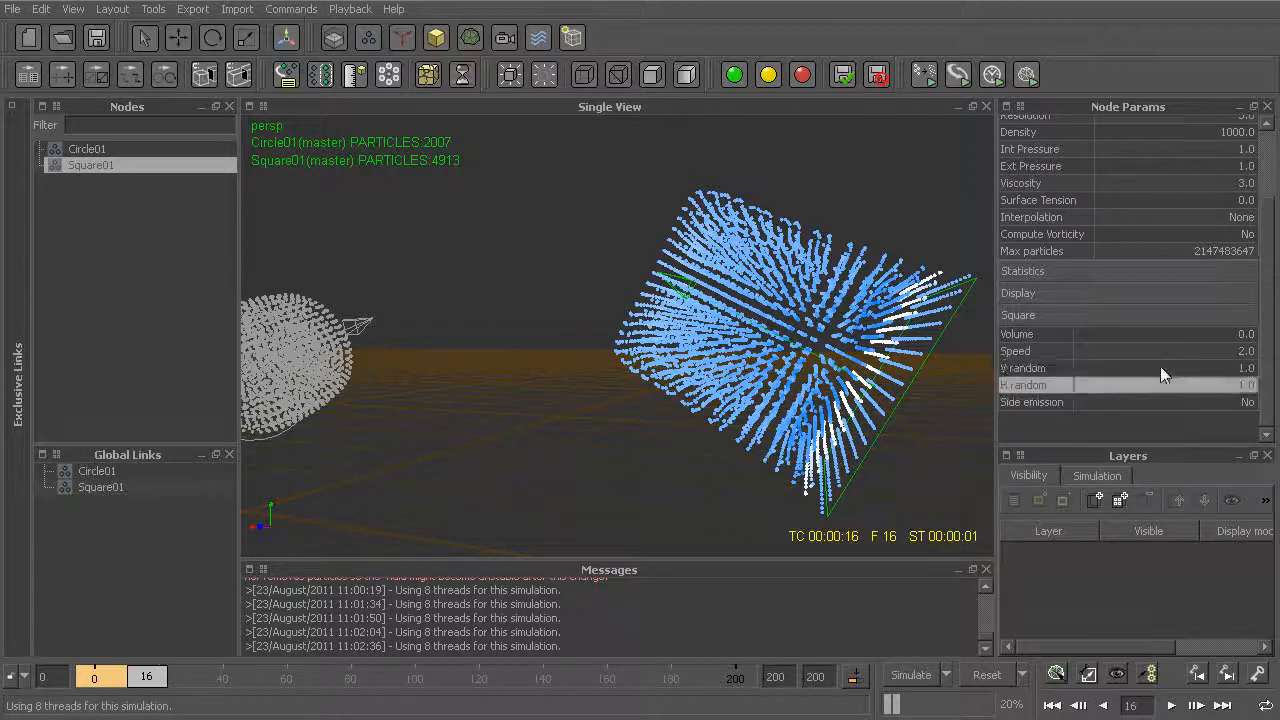
Step: Reset all simulation data and simulate the randomized square emitter up to frame 23
left_click_drag(783, 394, 782, 393, "alt")
key("ctrl+r")
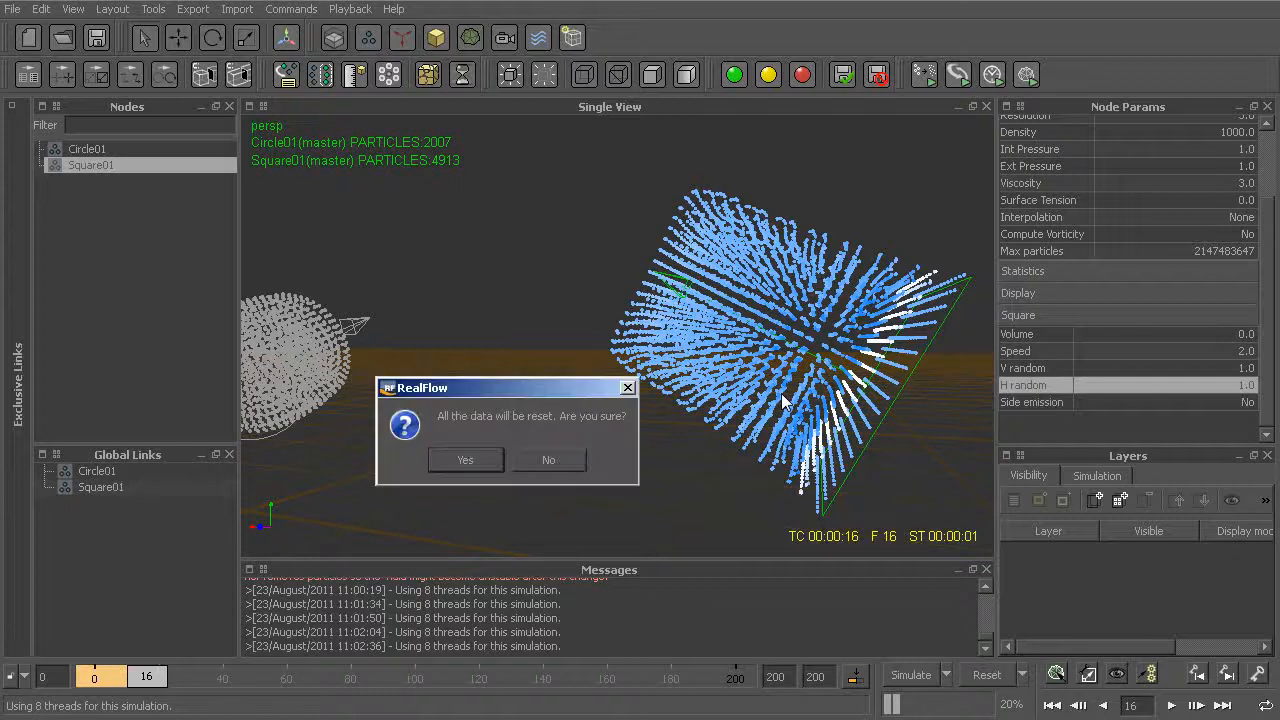
key("Return")
key("ctrl+a")
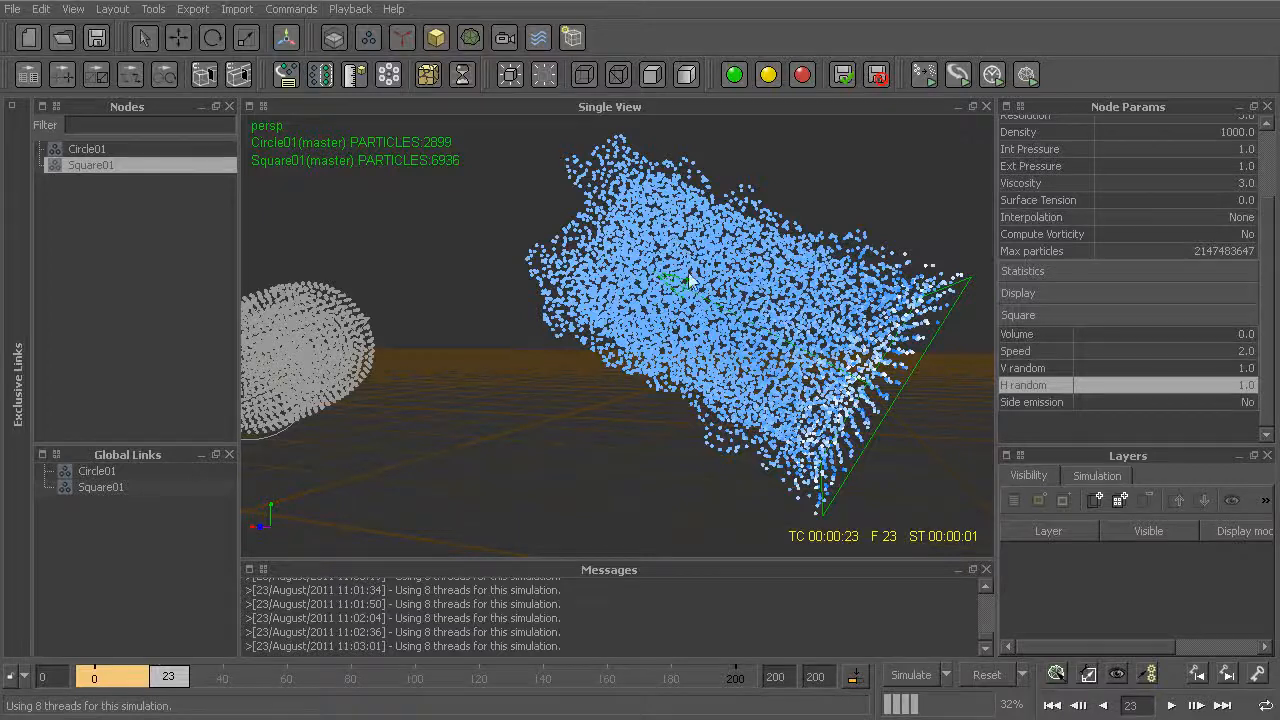
Step: Compare the randomized square stream with the regular circle stream by selecting each and viewing them from several angles
left_click_drag(760, 362, 621, 345, "alt")
left_click(402, 332)
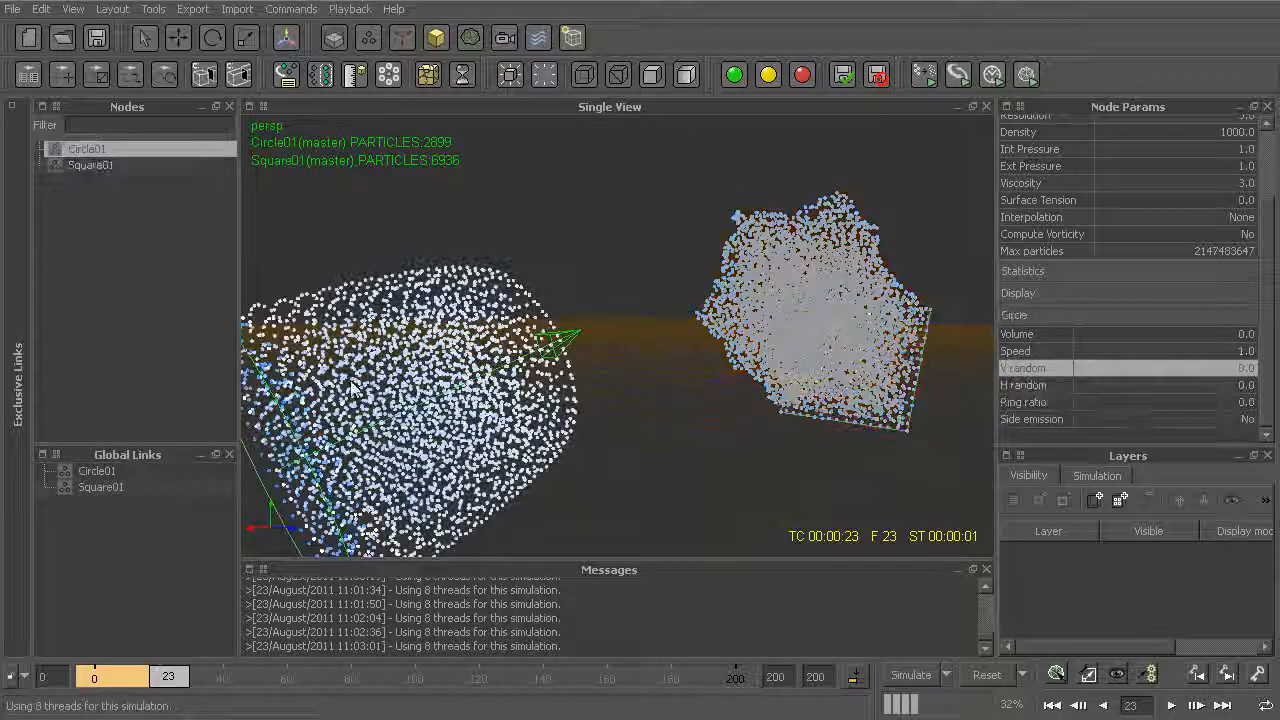
left_click_drag(378, 378, 796, 350, "alt")
left_click(796, 351)
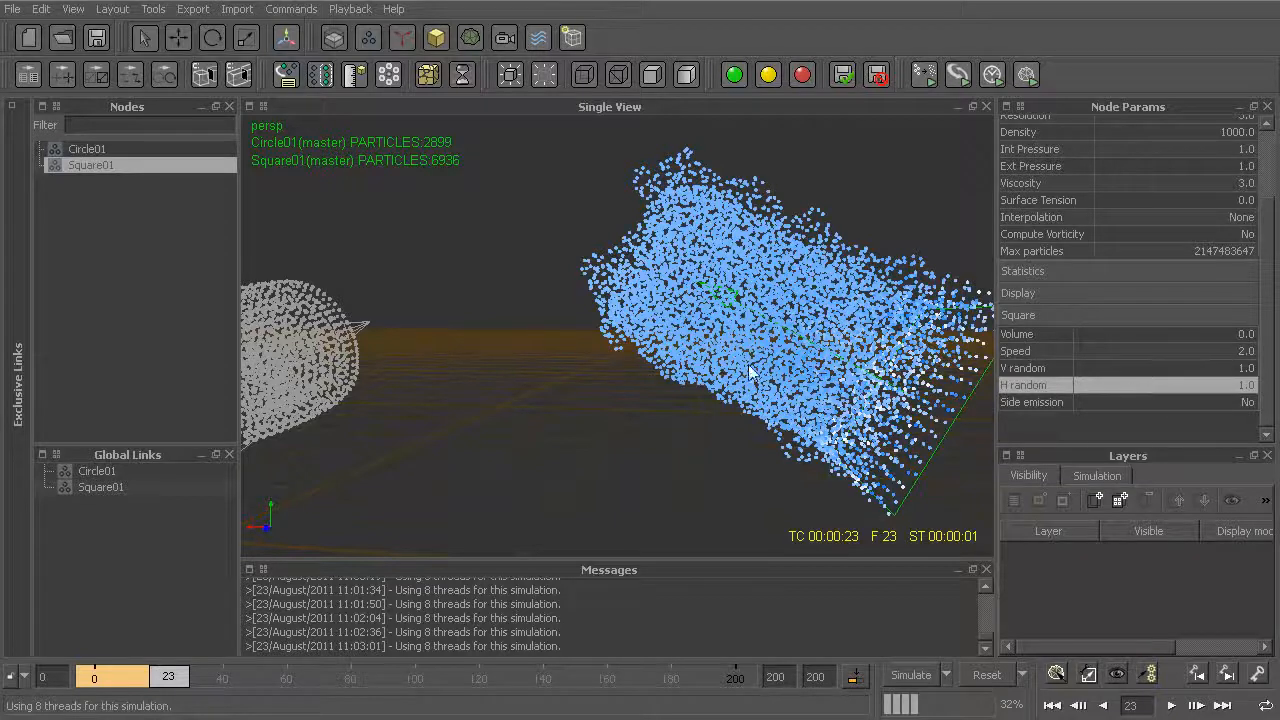
left_click_drag(544, 364, 664, 356, "alt")
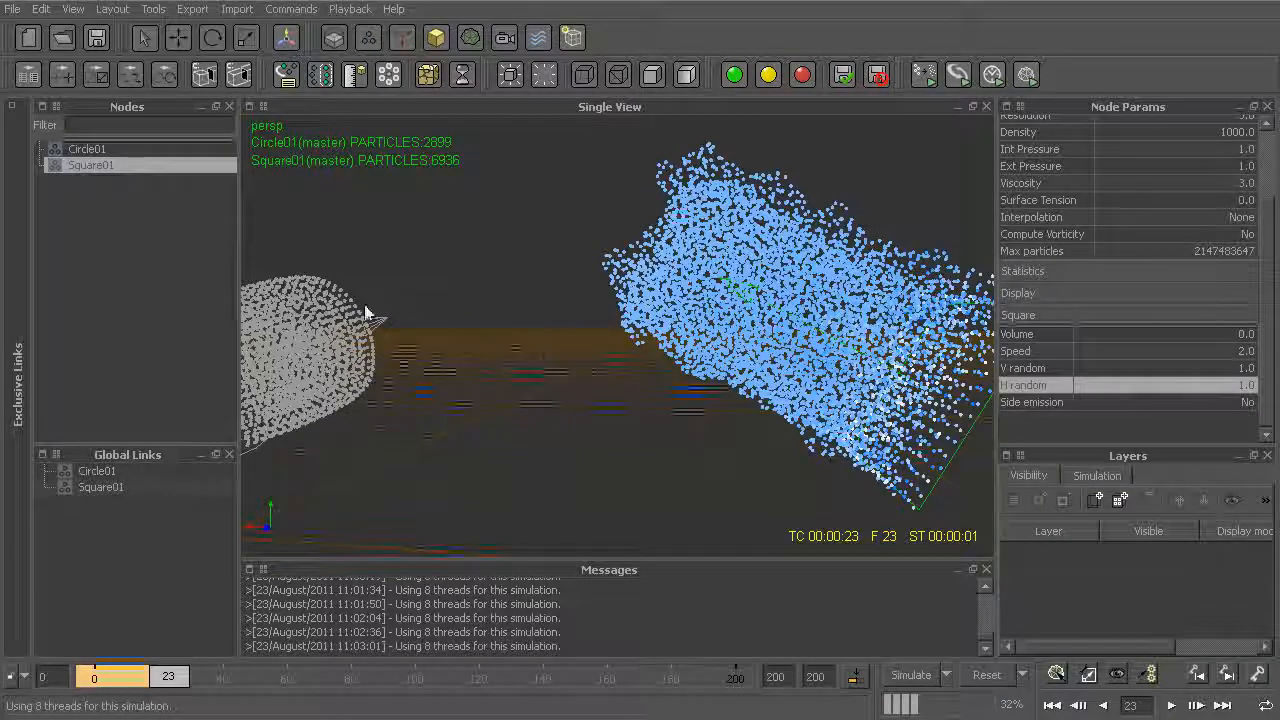
left_click(327, 342)
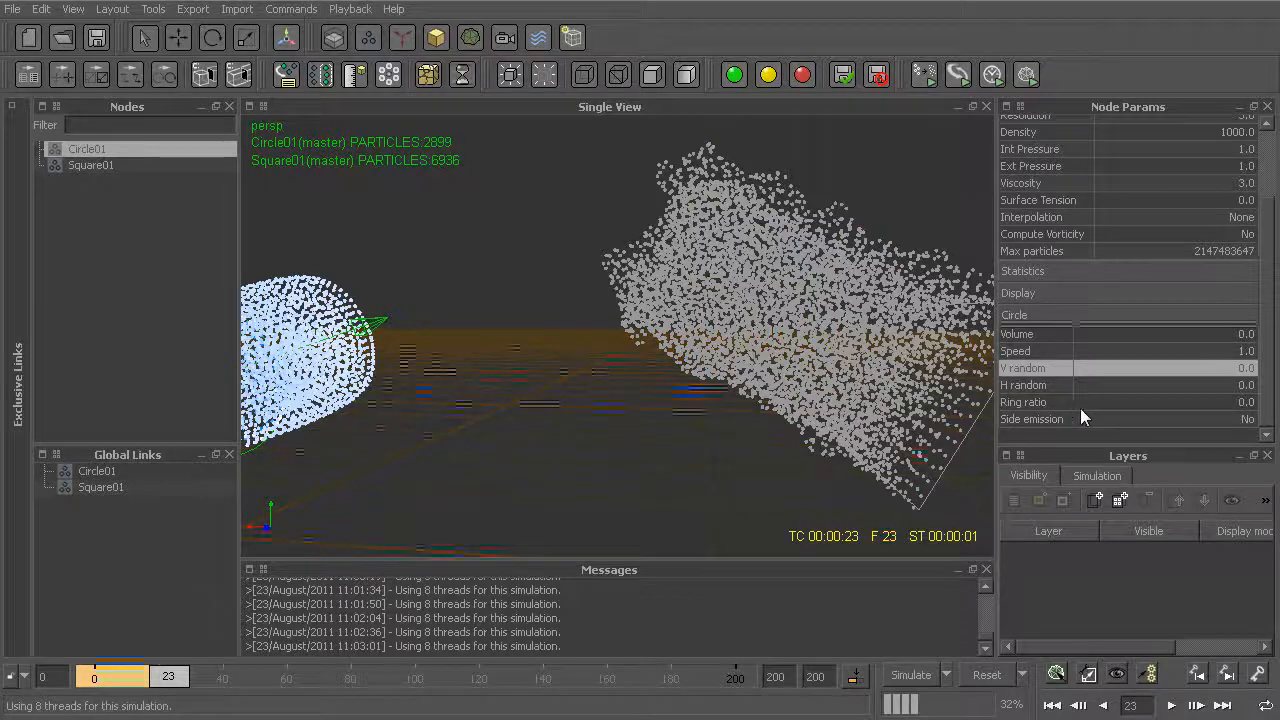
left_click(690, 288)
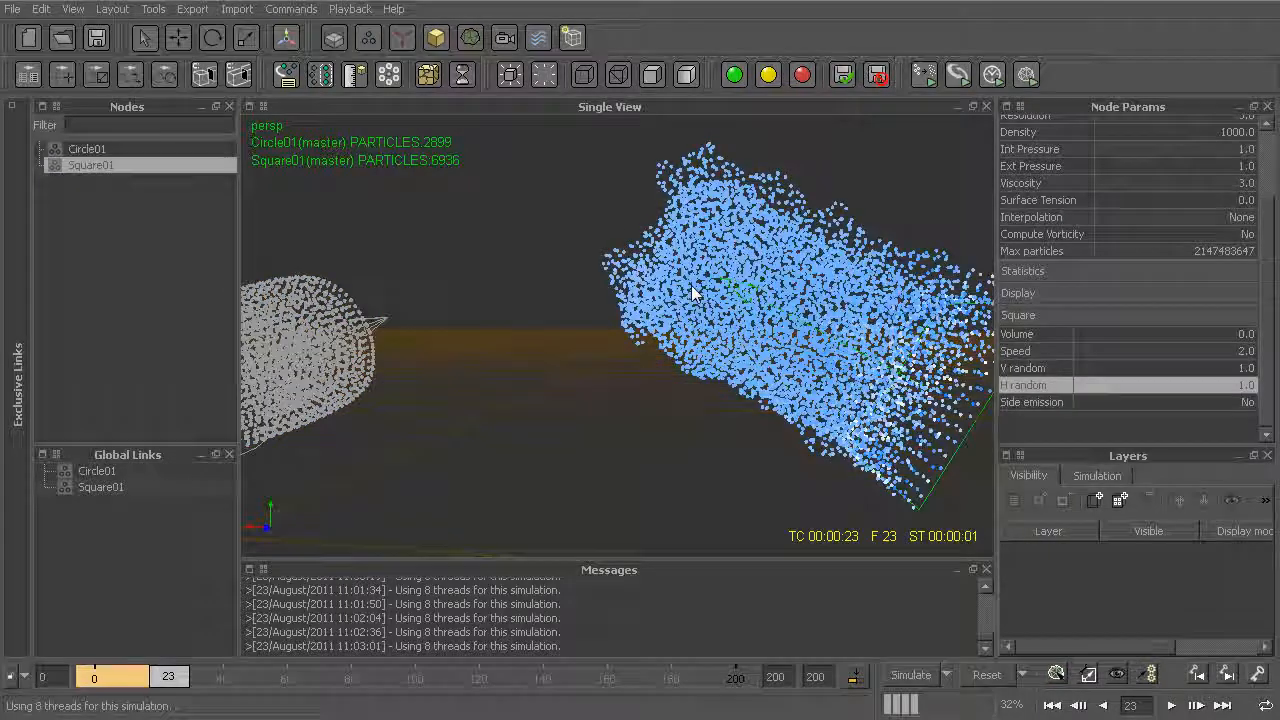
mouse_move(563, 349)
left_mouse_down("alt")
mouse_move(640, 340)
mouse_move(580, 353)
left_mouse_up("alt")
left_click(430, 356)
left_click_drag(508, 384, 640, 390, "alt")
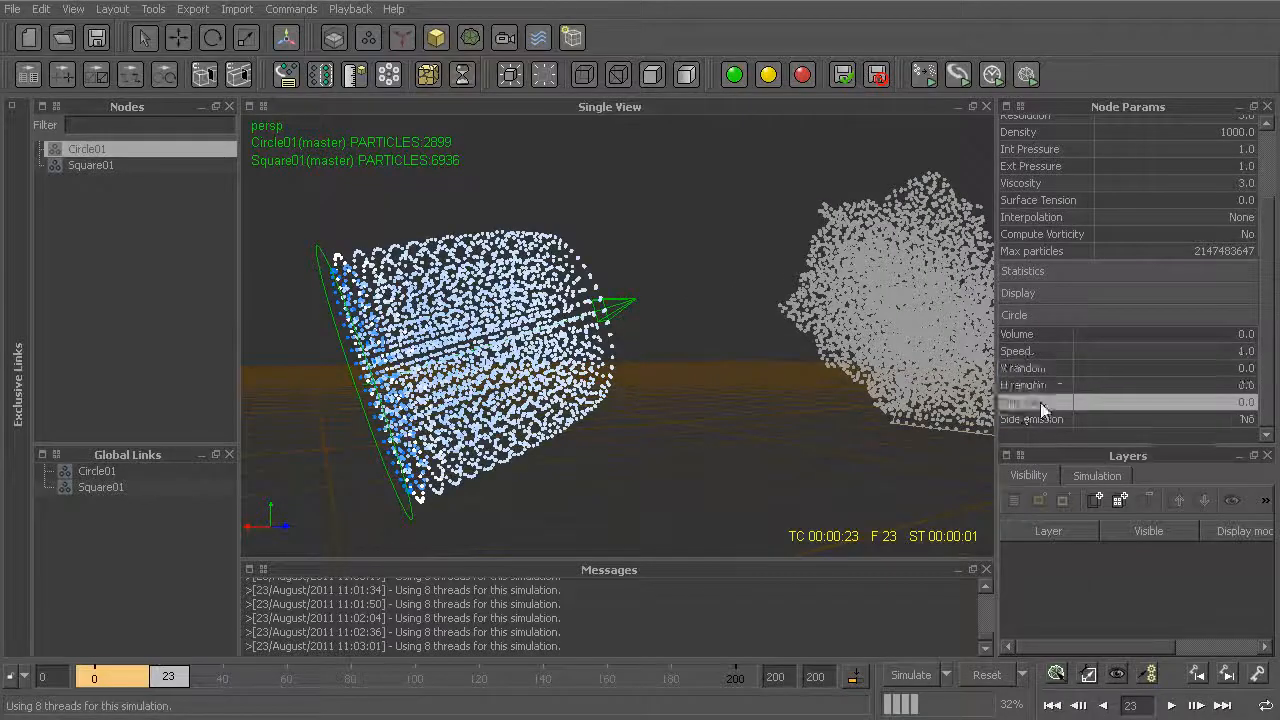
Step: Try a Ring ratio of 0.2 on the circle emitter and change it to 0.5
left_click(1135, 404)
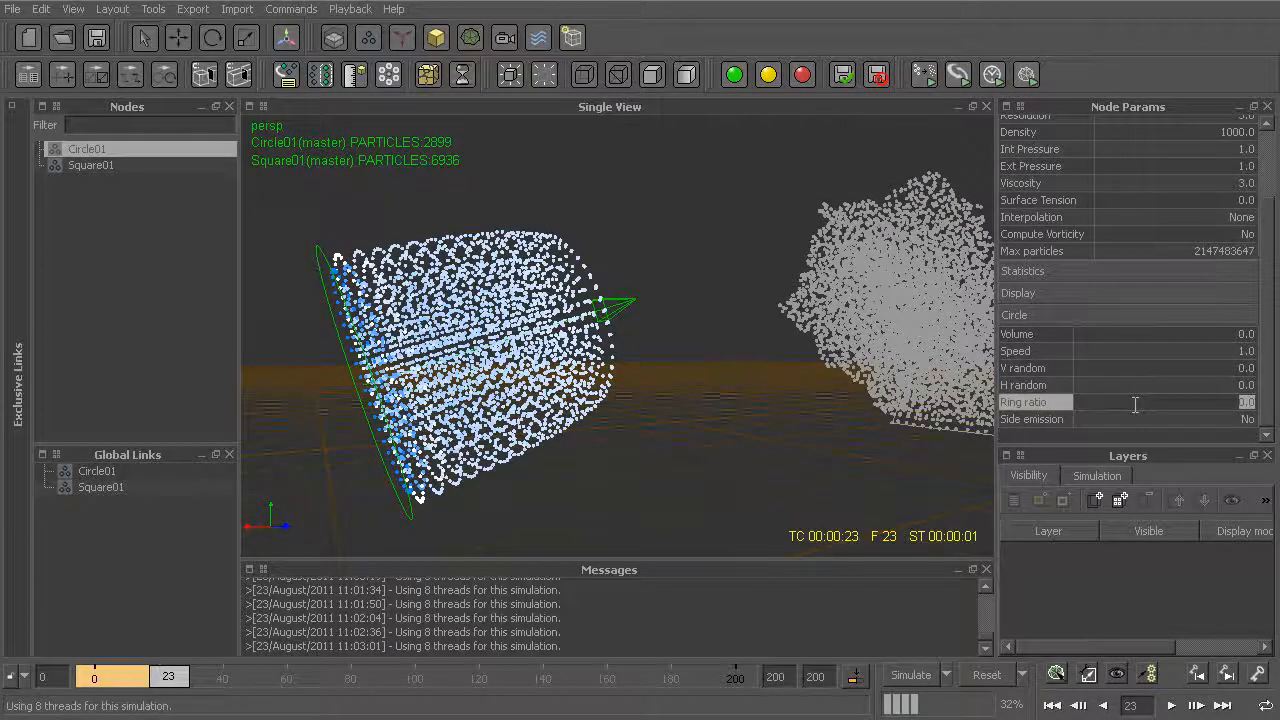
type("0.2")
key("Return")
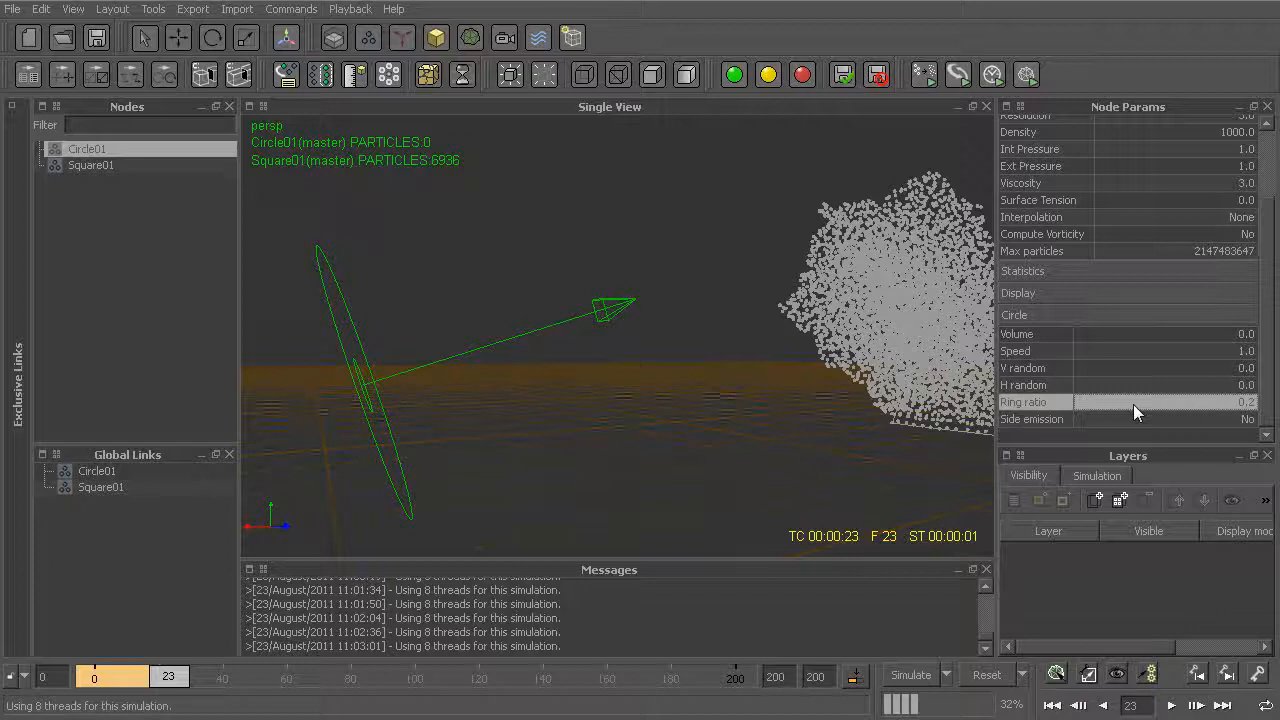
left_click(1133, 404)
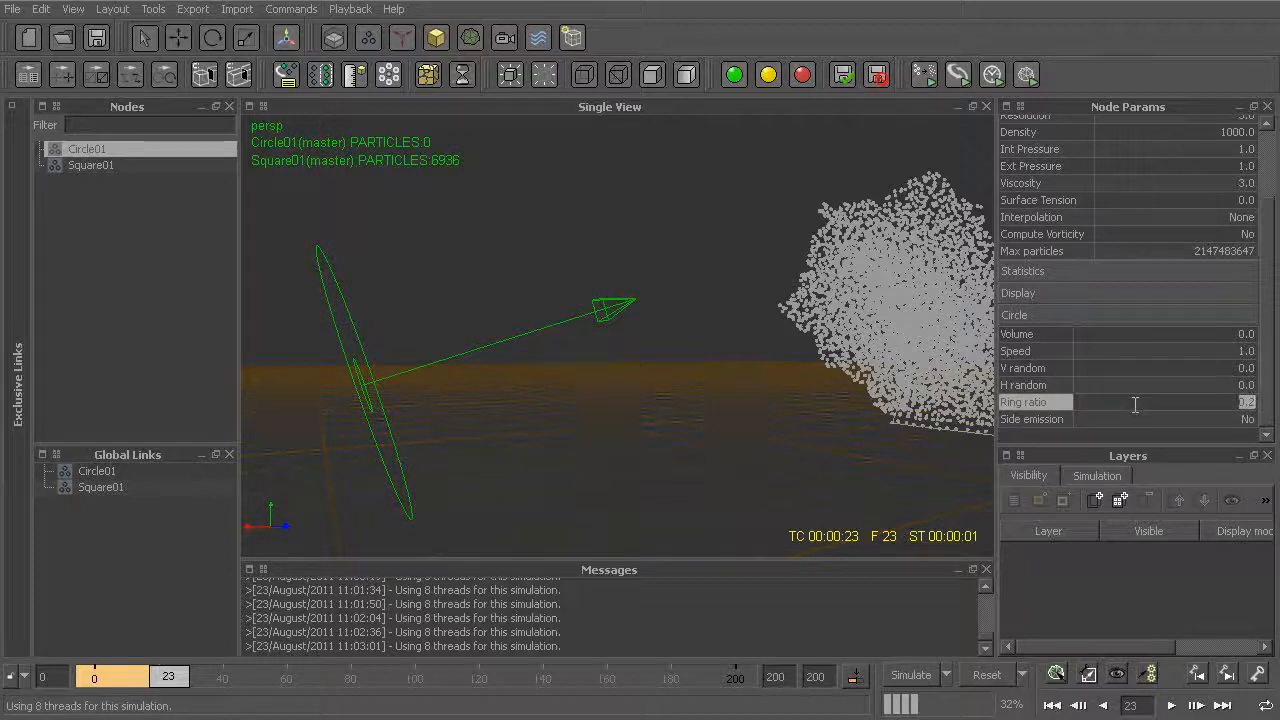
type(".5")
key("Return")
Step: Reset and simulate up to frame 14, inspecting the circle emitter's hollow ring of particles head-on and from the side
left_click_drag(503, 380, 521, 375, "alt")
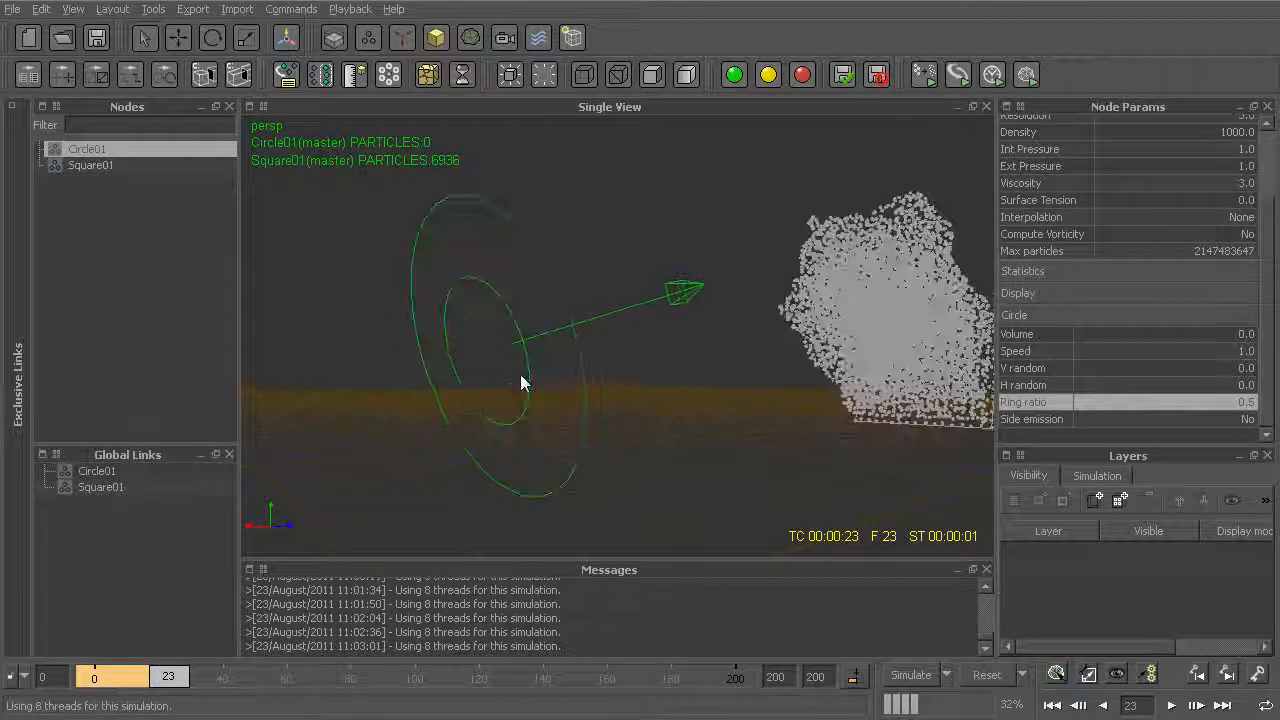
key("ctrl+shift+r")
key("ctrl+a")
left_click_drag(520, 383, 740, 251, "alt")
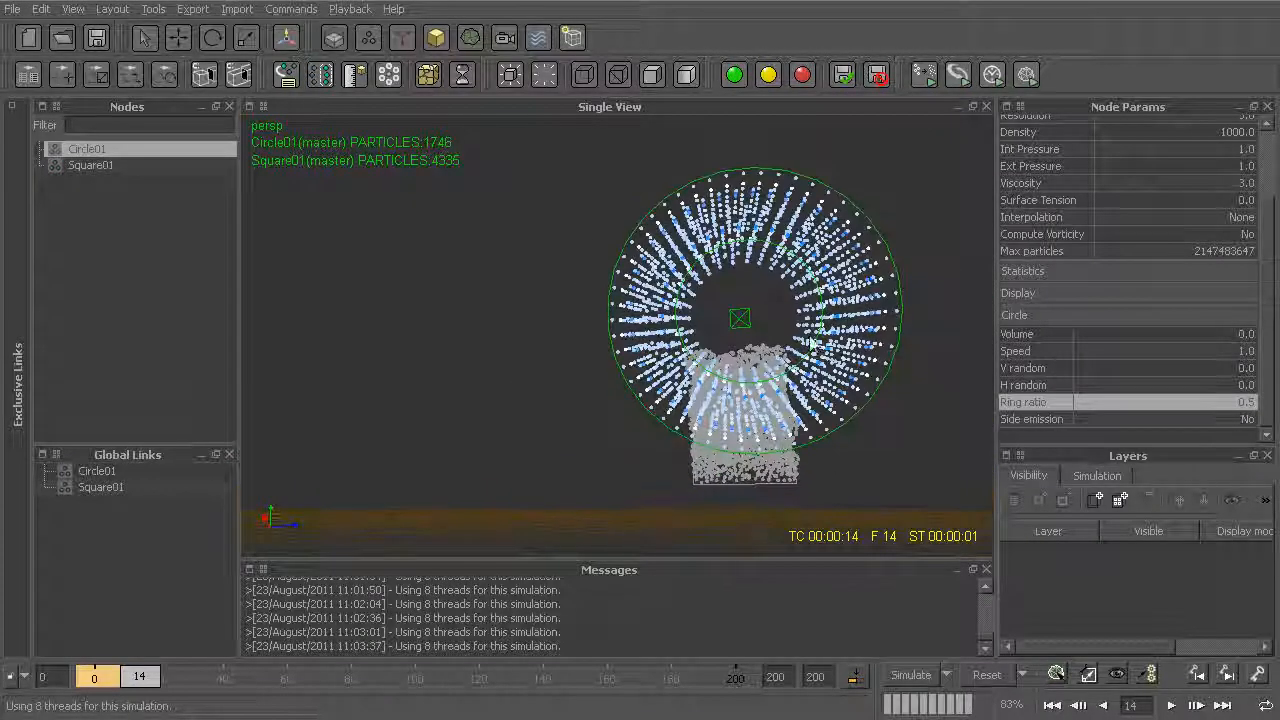
left_click_drag(822, 392, 745, 438, "alt")
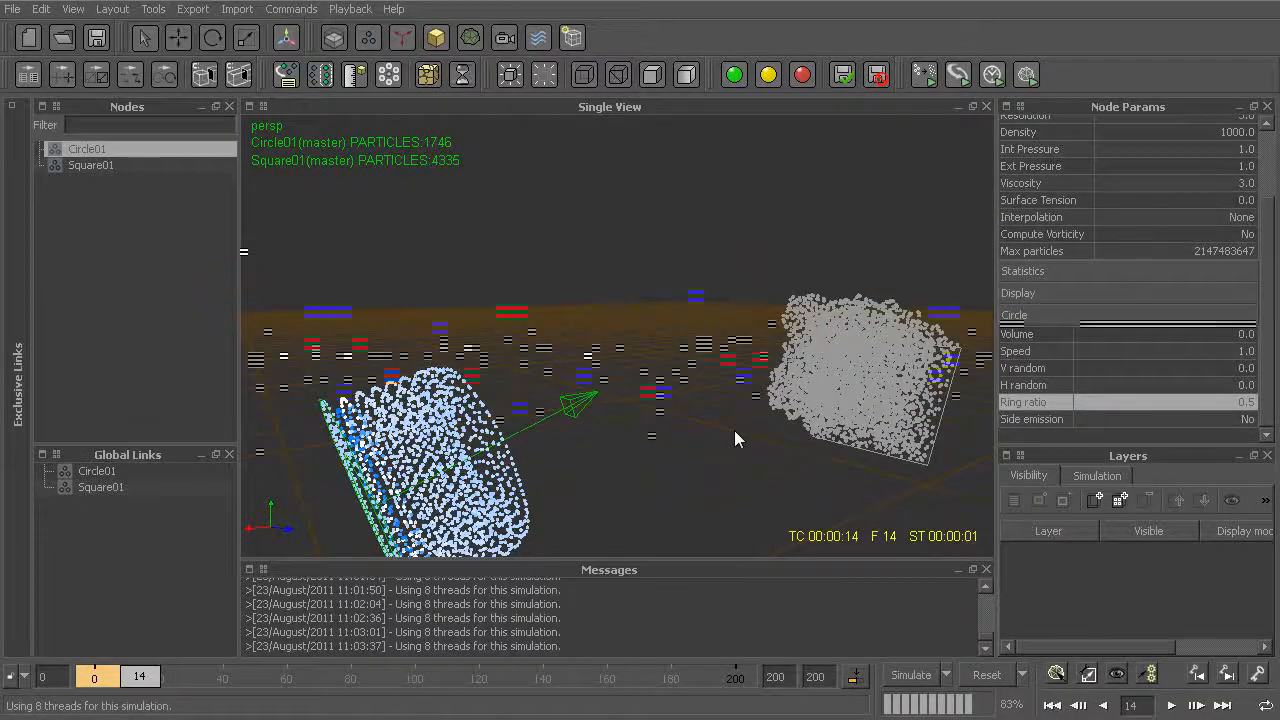
Step: Simulate the ring-shaped stream colliding with the square stream up to about frame 62 and reset to frame 0
key("alt+a")
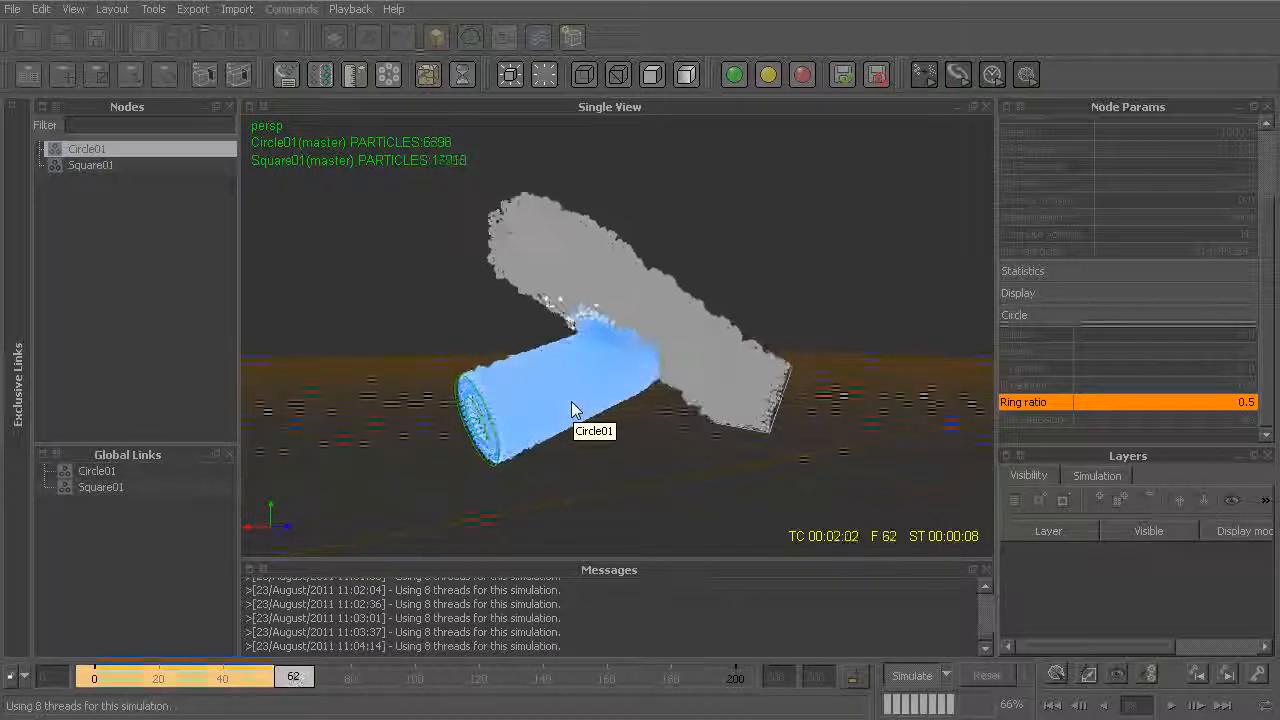
key("alt+a")
key("alt+r")
key("Return")
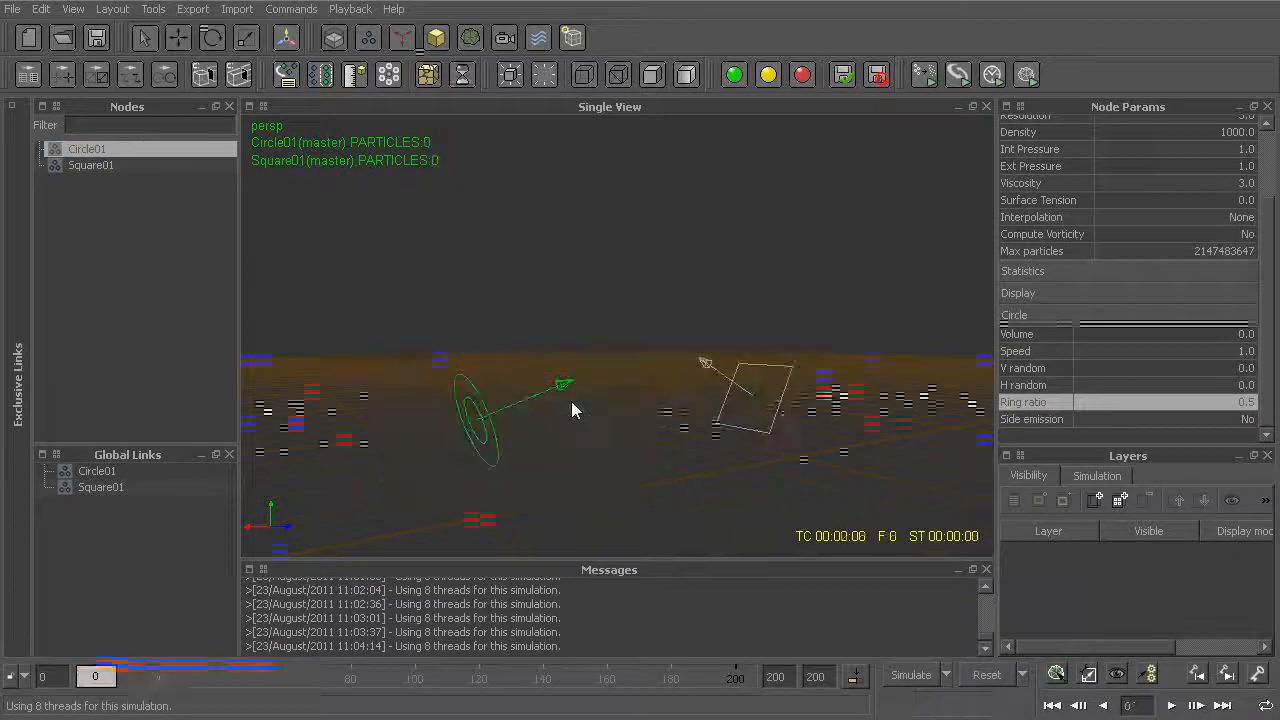
Step: Set the circle emitter's Speed to 2.0 and simulate both emitters up to frame 108
left_click(1182, 352)
type("2")
key("Return")
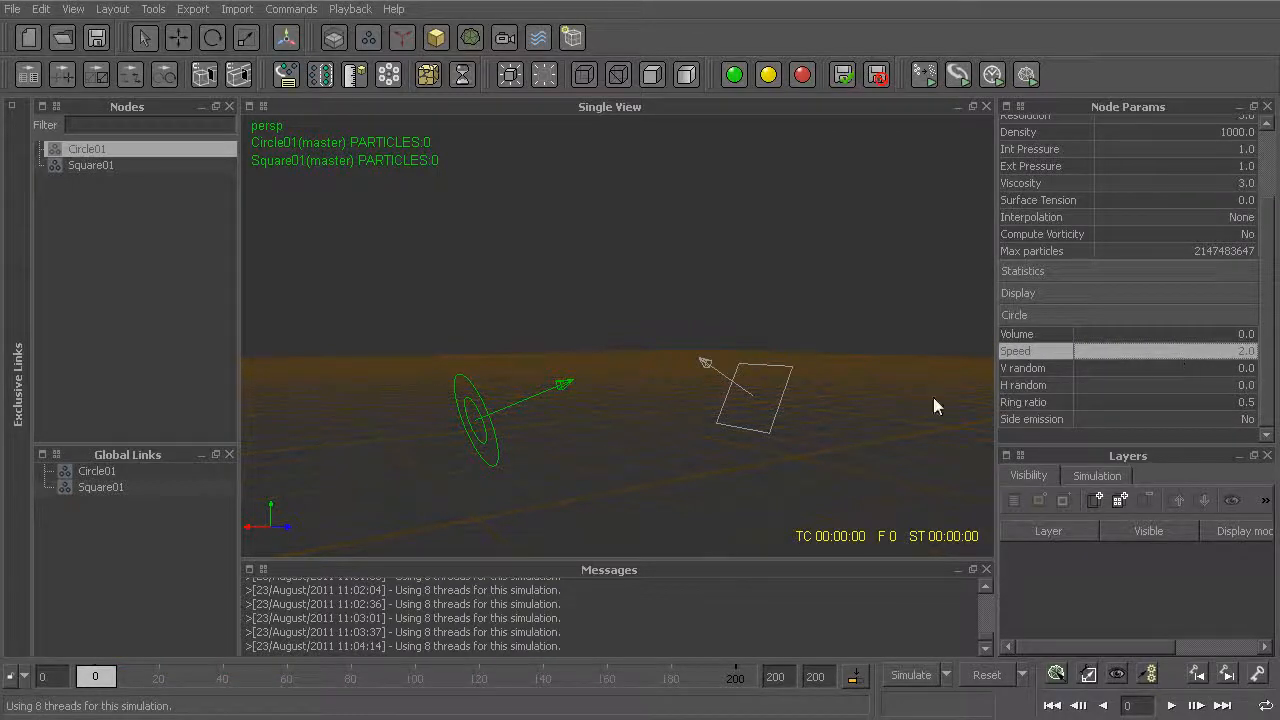
key("alt+a")
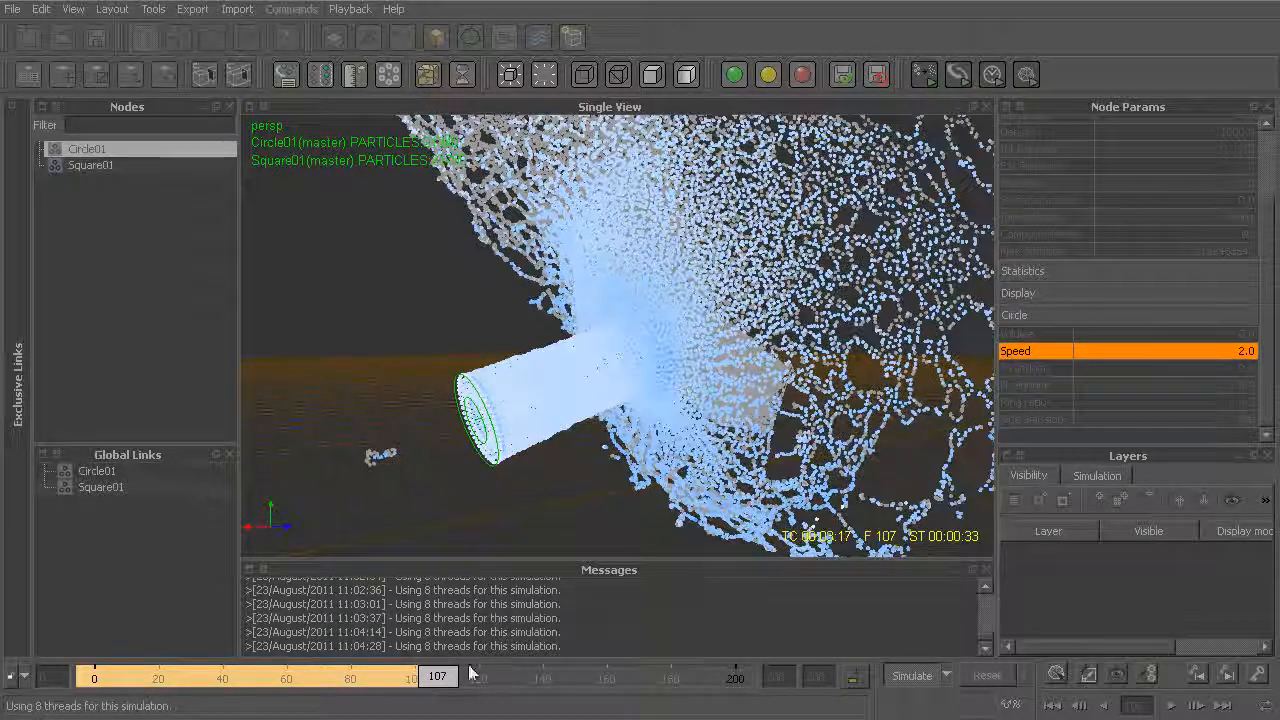
left_click(911, 676)
Step: Select both emitters together and inspect the combined splash from several angles
left_click_drag(733, 462, 660, 484, "alt")
right_click_drag(700, 450, 744, 498, "alt")
middle_click_drag(432, 338, 431, 373, "alt")
left_click(471, 339)
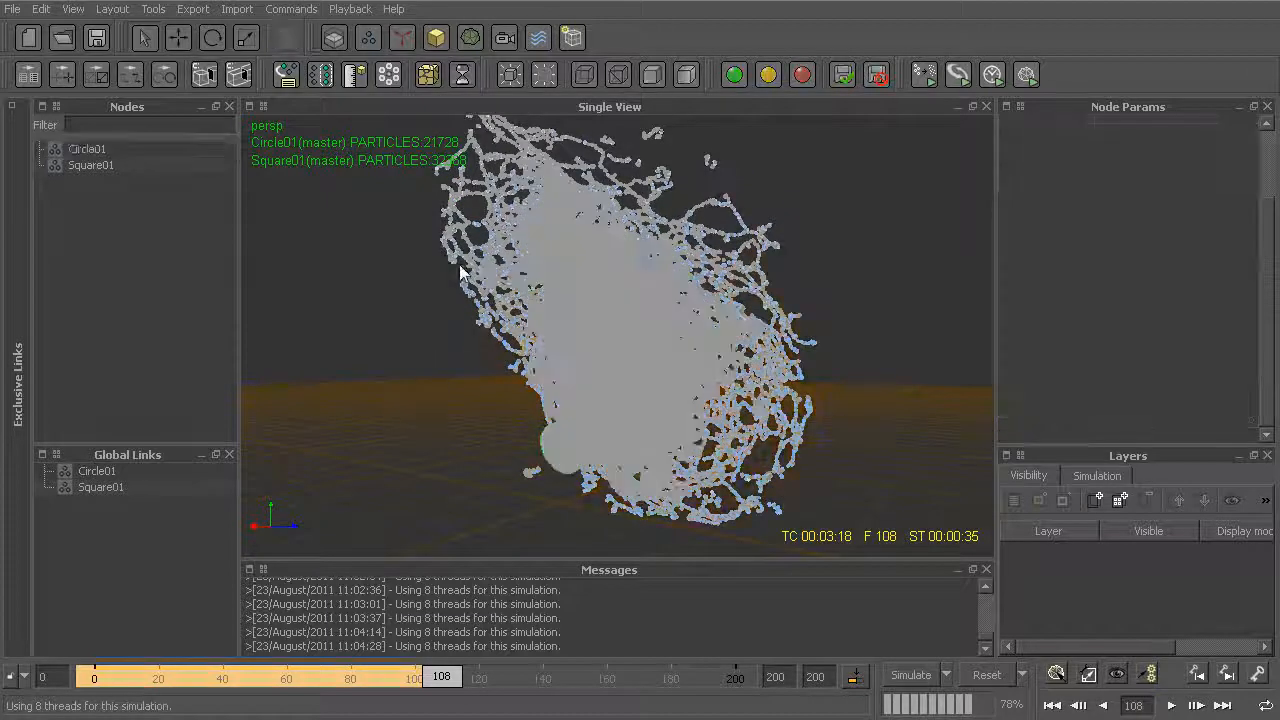
left_click_drag(460, 270, 596, 352)
left_click_drag(665, 385, 720, 457, "alt")
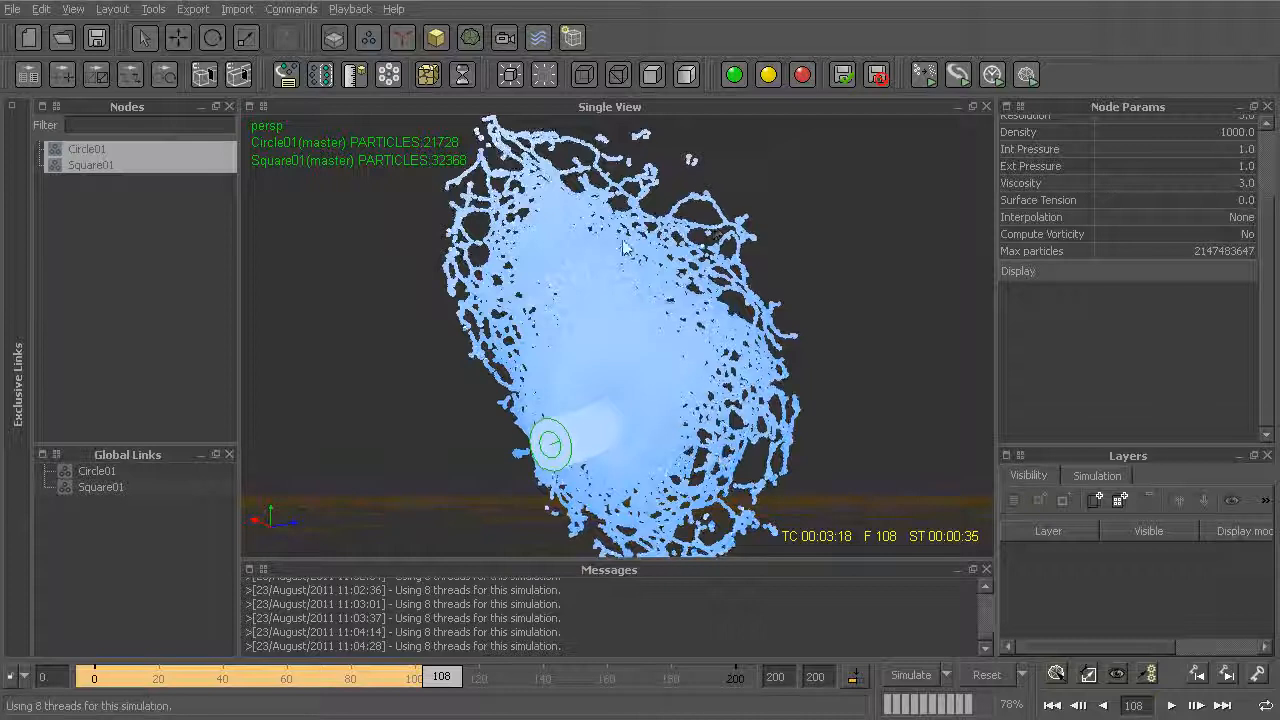
left_click_drag(783, 405, 722, 434, "alt")
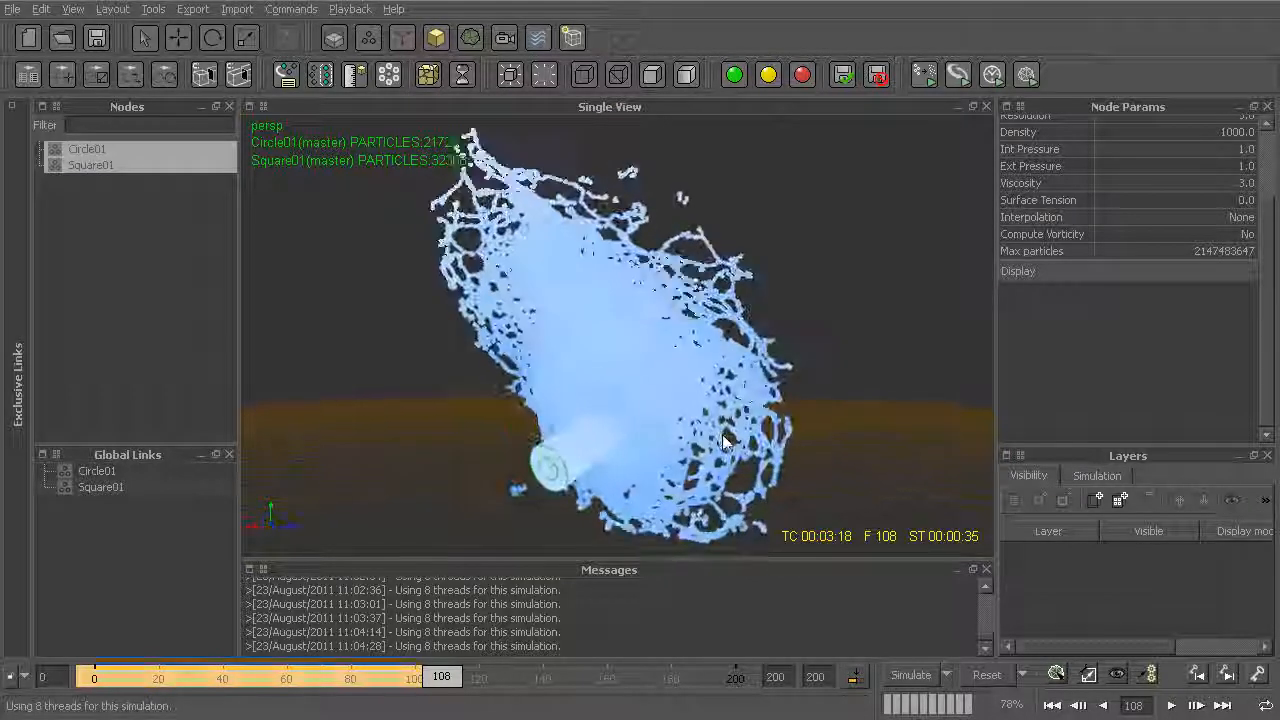